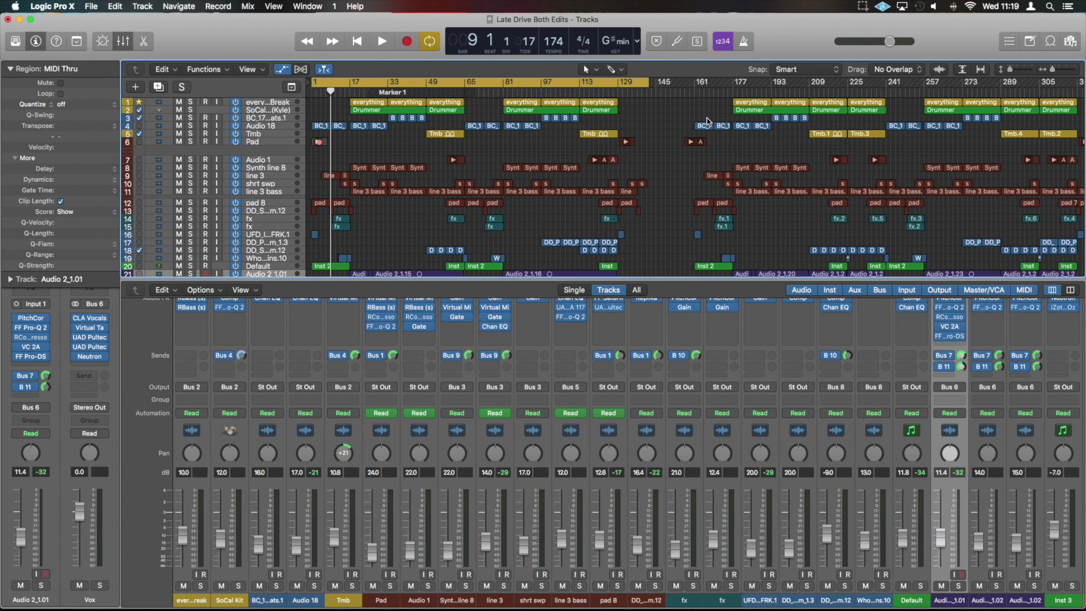
Step: Set the cycle range to bars 33 to 49
{"action": "scroll", "coordinate": [597, 136], "scroll_direction": "down", "scroll_amount": 3}
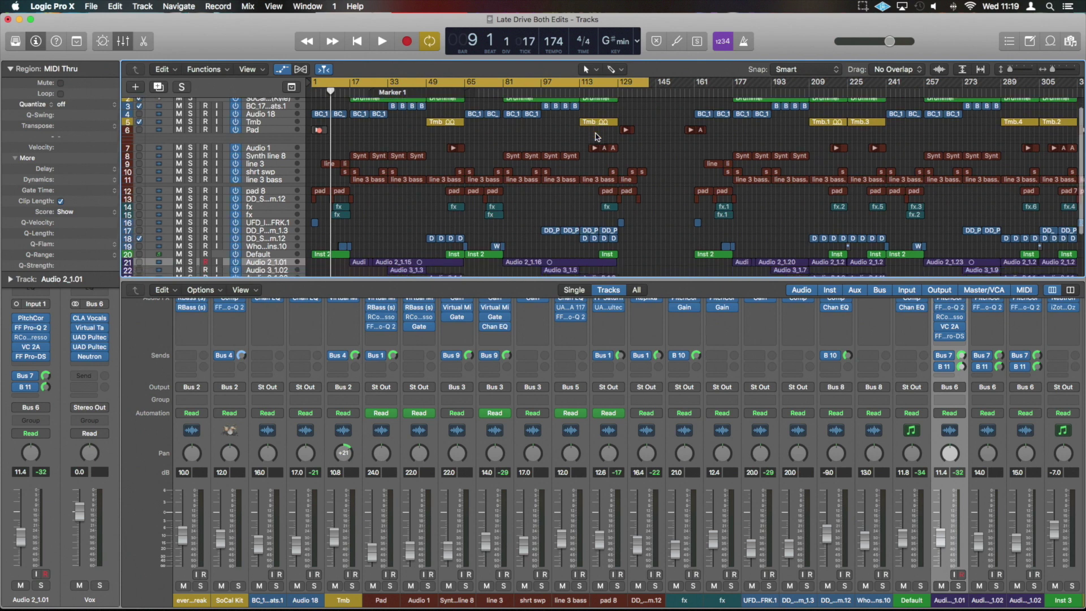
{"action": "left_click", "coordinate": [360, 85]}
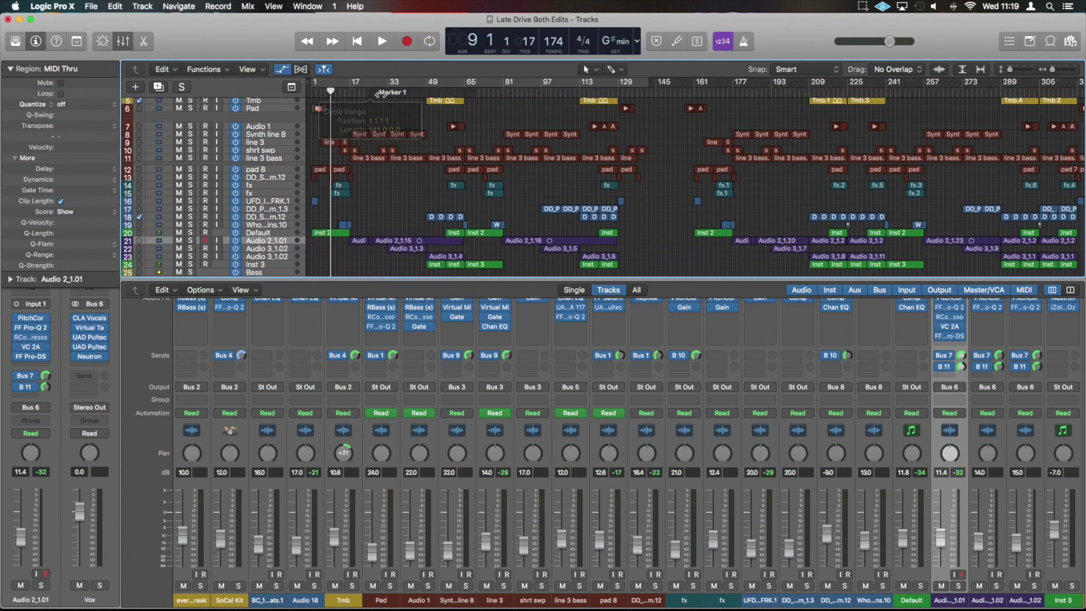
{"action": "left_click_drag", "start_coordinate": [360, 85], "coordinate": [388, 85]}
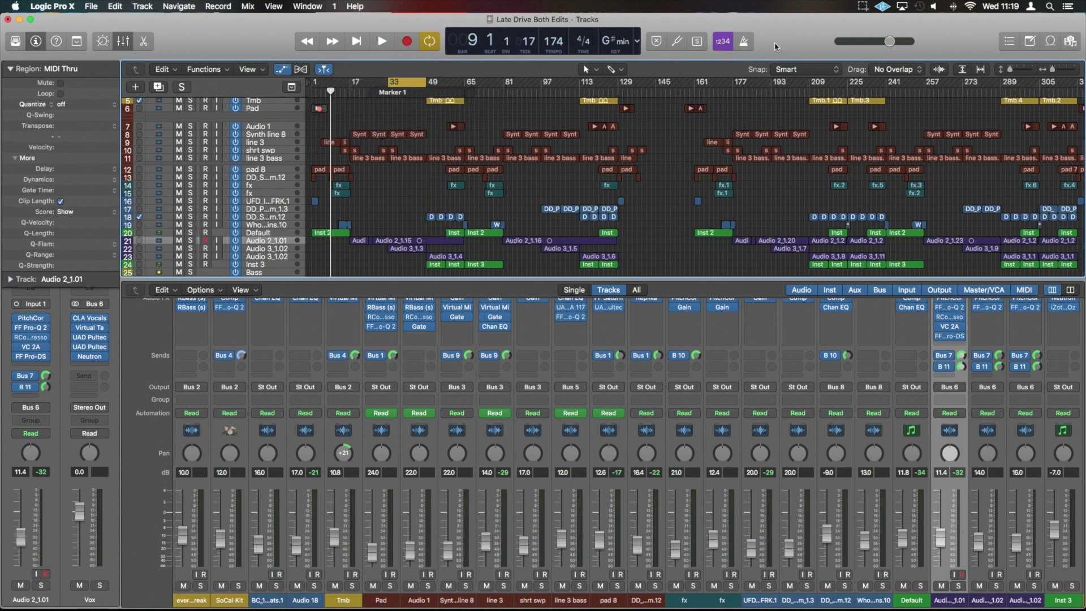
Step: Look over the arrangement from the drum tracks down to the vocal and instrument tracks
{"action": "scroll", "coordinate": [769, 108], "scroll_direction": "up", "scroll_amount": 3}
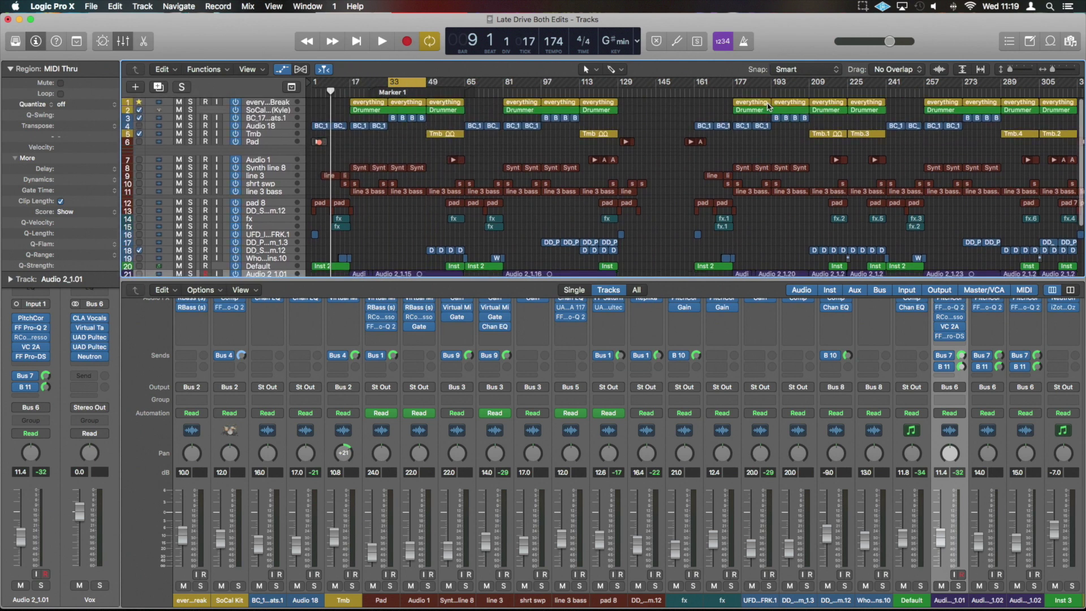
{"action": "scroll", "coordinate": [769, 107], "scroll_direction": "down", "scroll_amount": 3}
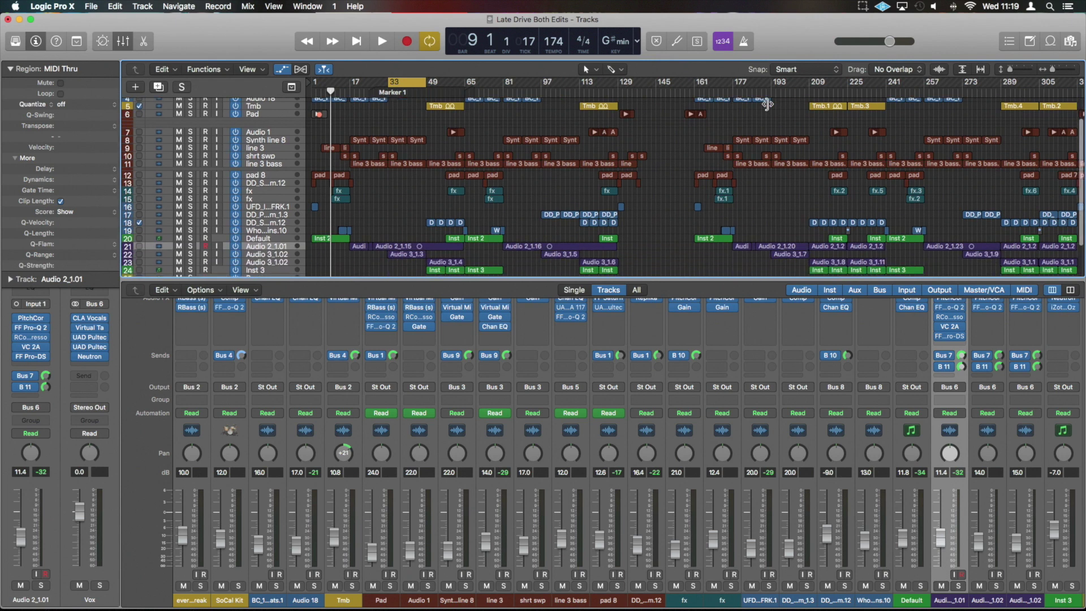
{"action": "scroll", "coordinate": [769, 107], "scroll_direction": "up", "scroll_amount": 3}
{"action": "scroll", "coordinate": [770, 108], "scroll_direction": "right", "scroll_amount": 1}
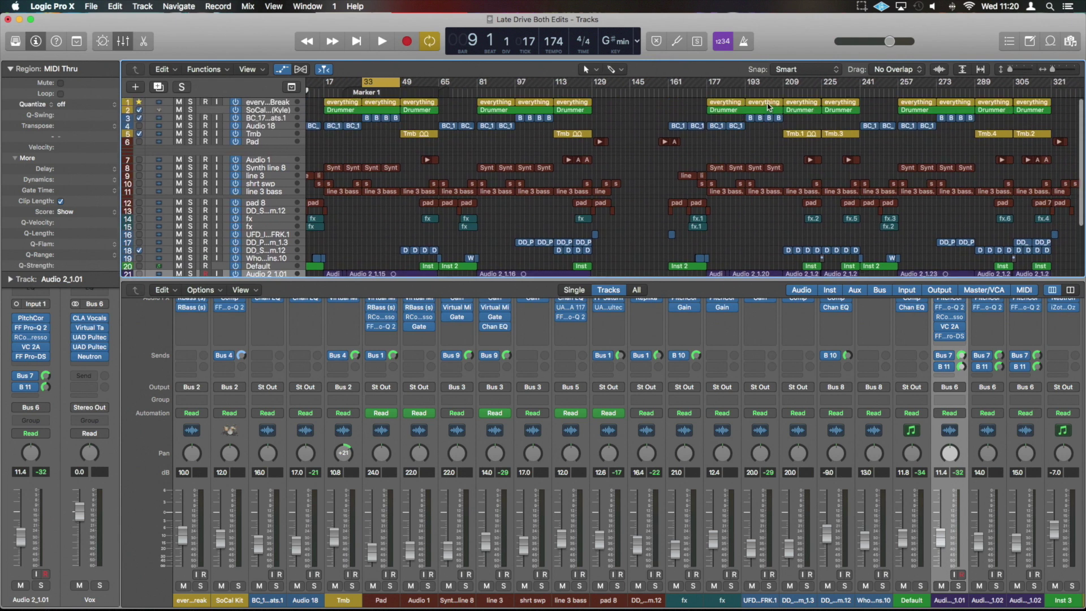
{"action": "scroll", "coordinate": [768, 106], "scroll_direction": "left", "scroll_amount": 2}
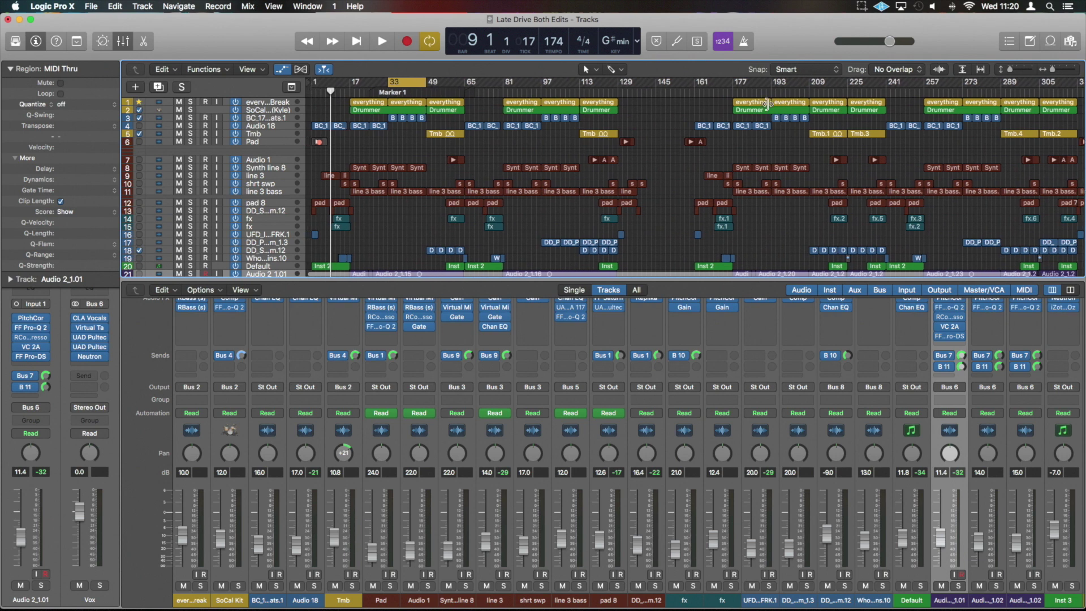
{"action": "scroll", "coordinate": [768, 106], "scroll_direction": "down", "scroll_amount": 2}
{"action": "scroll", "coordinate": [767, 105], "scroll_direction": "down", "scroll_amount": 1}
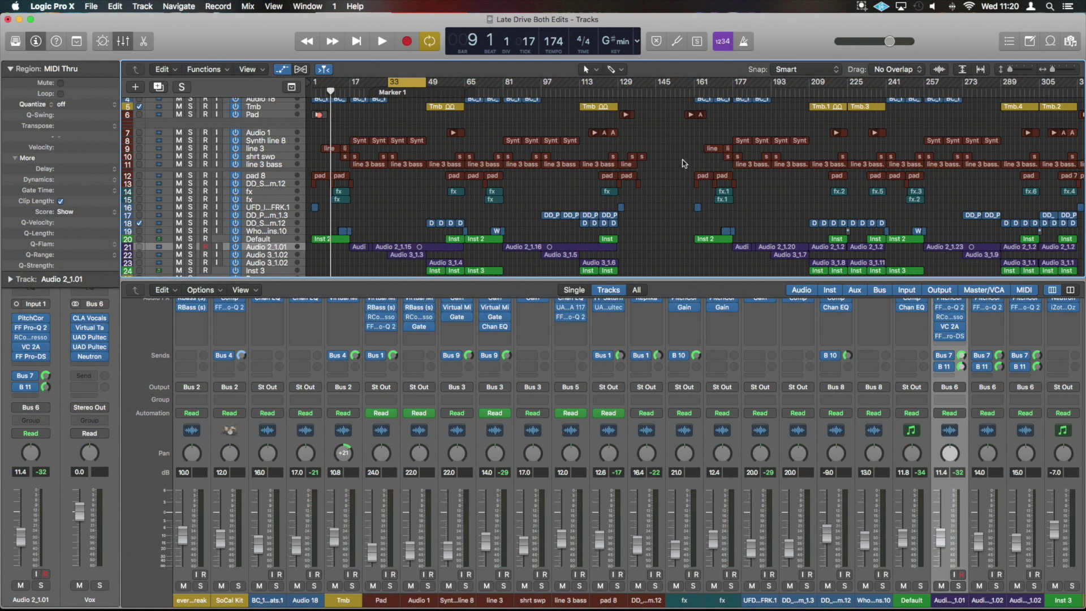
Step: Play the cycled section, dismiss the system overload alert and stop playback
{"action": "key", "text": "space"}
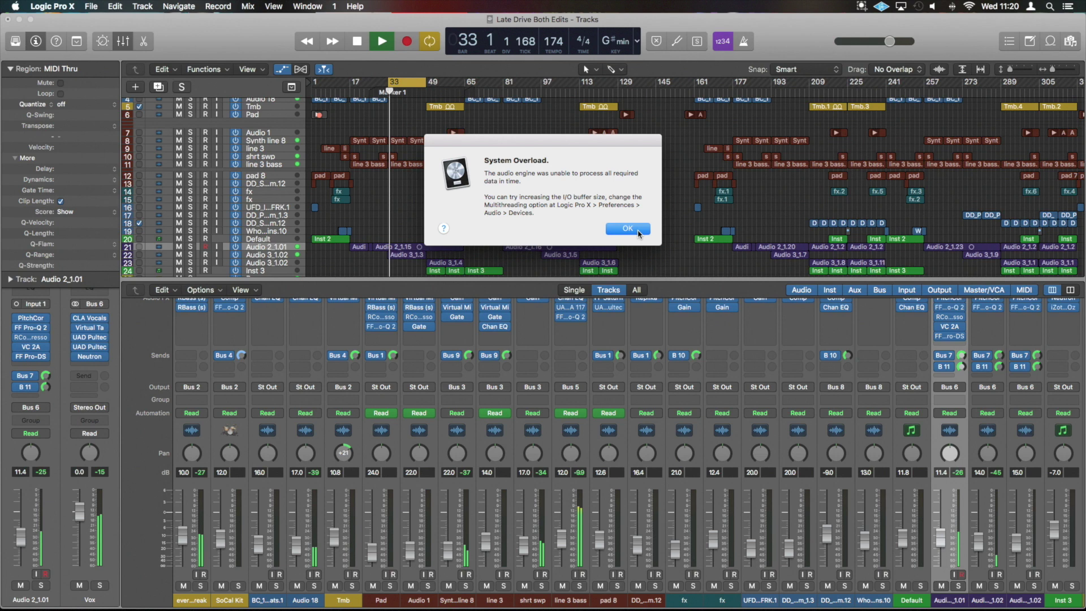
{"action": "left_click", "coordinate": [628, 229]}
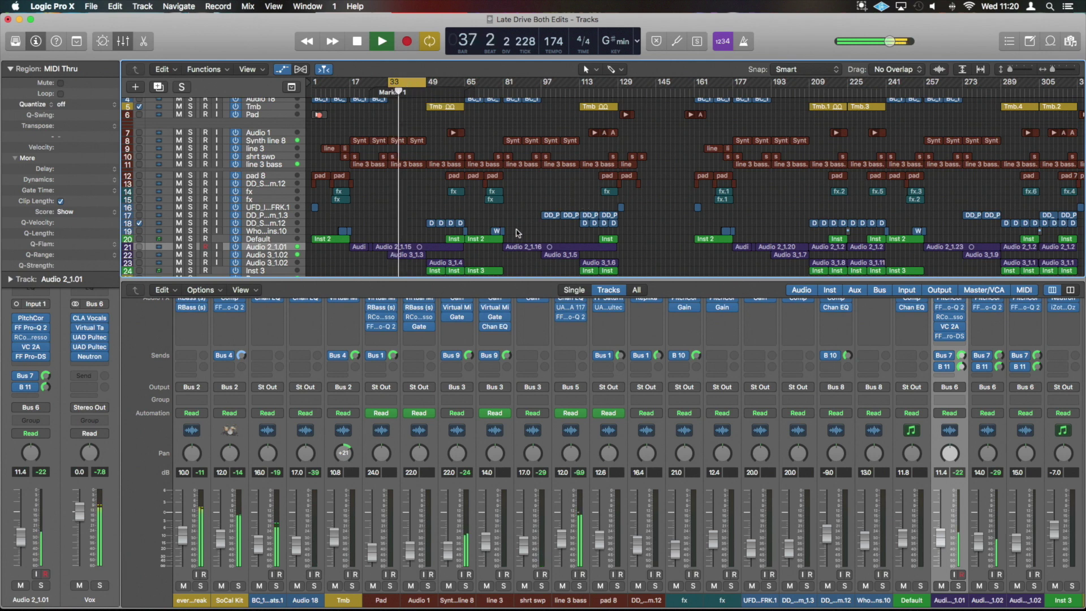
{"action": "key", "text": "space"}
Step: Move the cycle range to bars 17 to 33 and play it briefly
{"action": "left_click_drag", "start_coordinate": [405, 82], "coordinate": [366, 83]}
{"action": "key", "text": "space"}
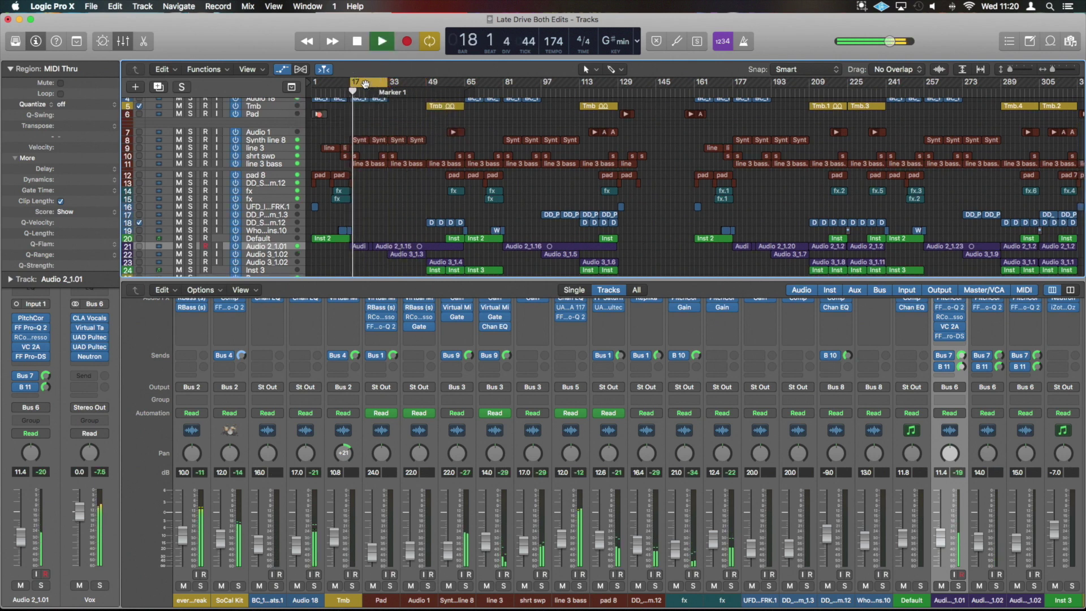
{"action": "key", "text": "space"}
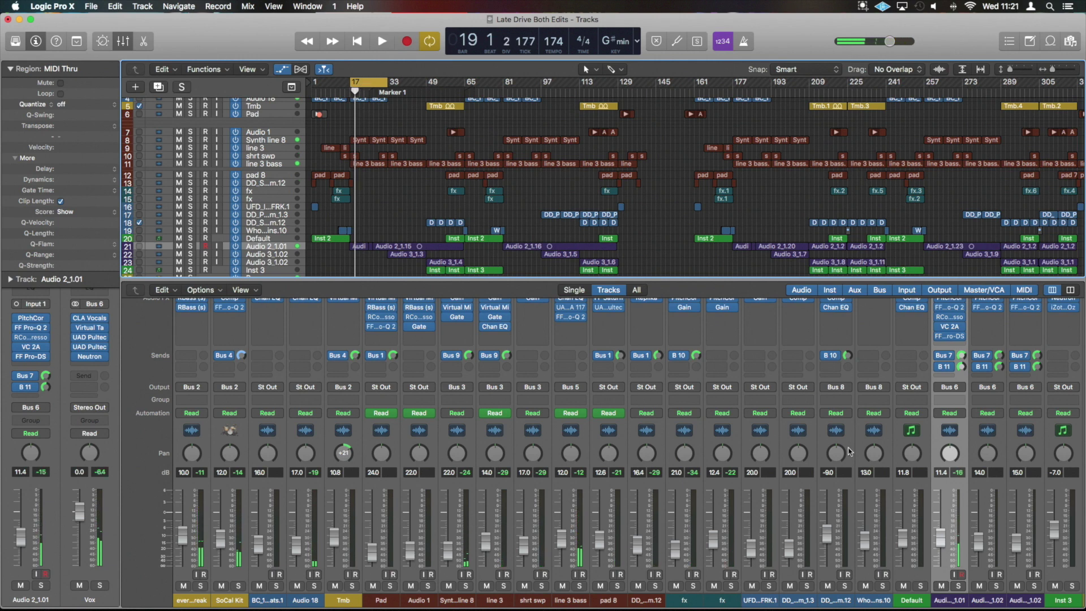
Step: Enlarge the track rows, select the vocal tracks Audio 2_1.01 and both Audio 3_1.02, and solo them
{"action": "scroll", "coordinate": [558, 234], "scroll_direction": "down", "scroll_amount": 2}
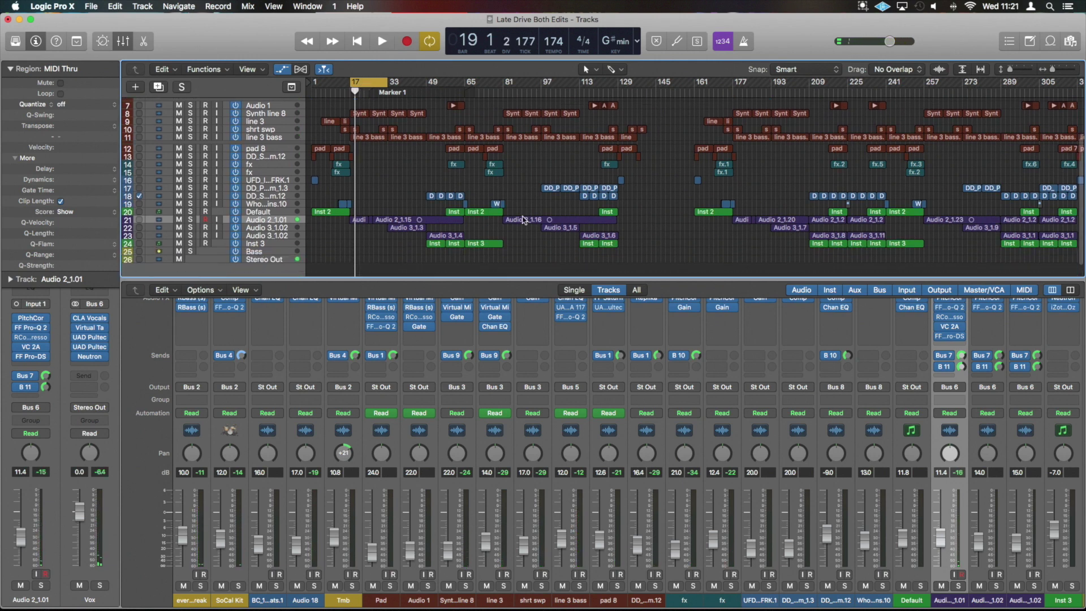
{"action": "key", "text": "super+Down"}
{"action": "key", "text": "super+Down"}
{"action": "key", "text": "super+Down"}
{"action": "key", "text": "super+Down"}
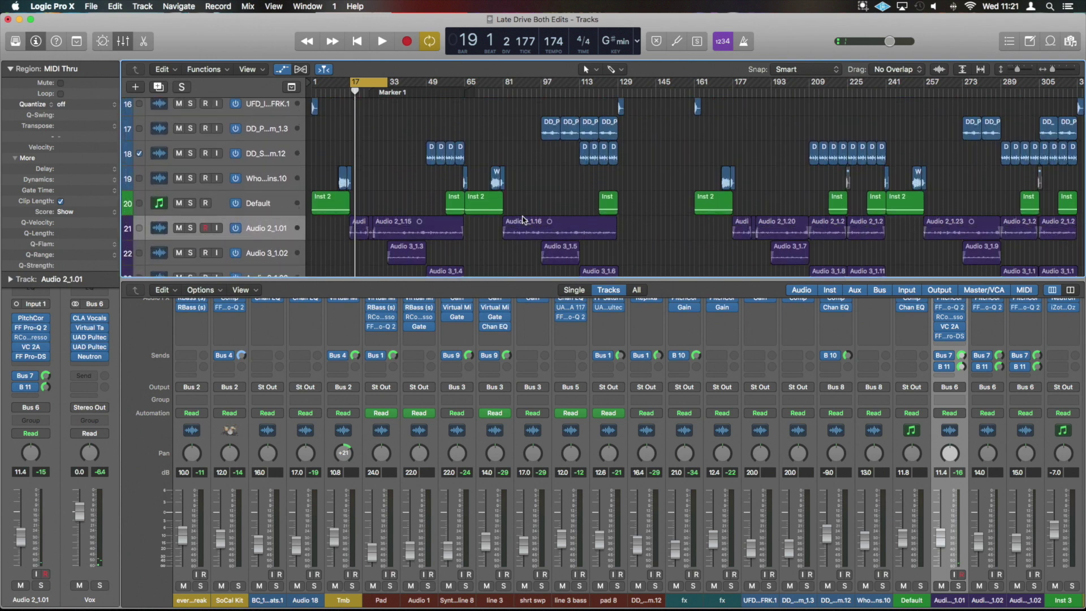
{"action": "scroll", "coordinate": [523, 220], "scroll_direction": "down", "scroll_amount": 3}
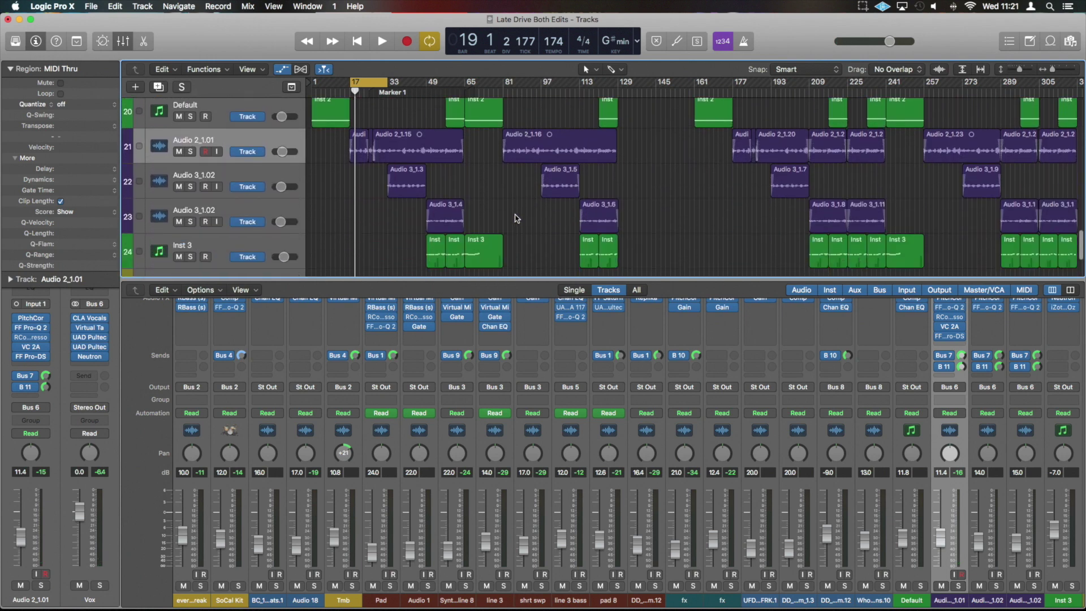
{"action": "left_click", "coordinate": [283, 211]}
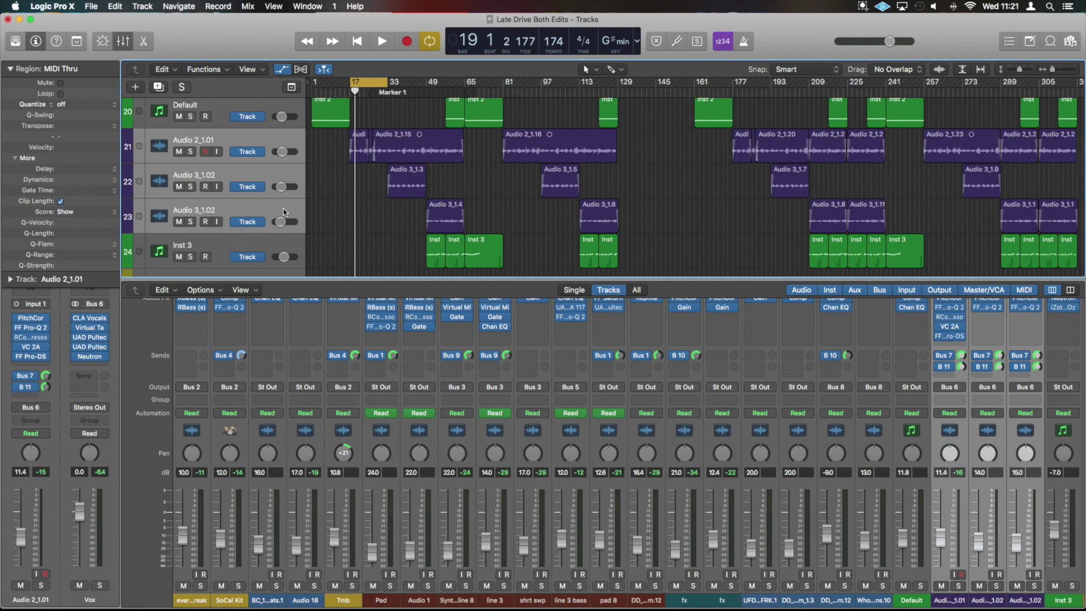
{"action": "left_click", "coordinate": [191, 152]}
Step: Play the soloed vocals, extend the cycle range to bars 17 to 65, and stop playback
{"action": "key", "text": "space"}
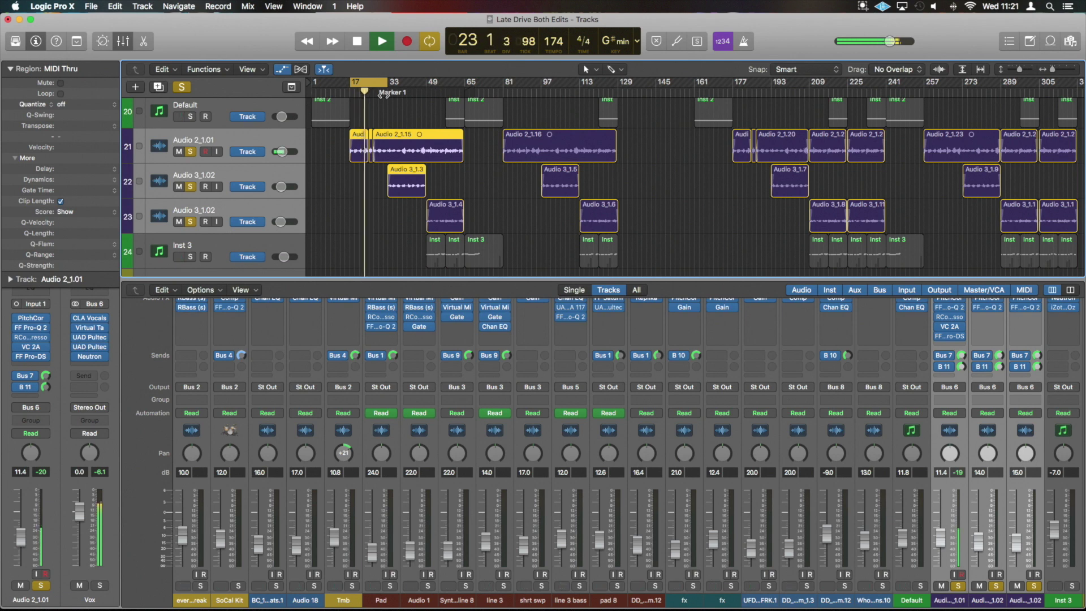
{"action": "left_click_drag", "start_coordinate": [388, 88], "coordinate": [465, 84]}
{"action": "scroll", "coordinate": [468, 153], "scroll_direction": "down", "scroll_amount": 1}
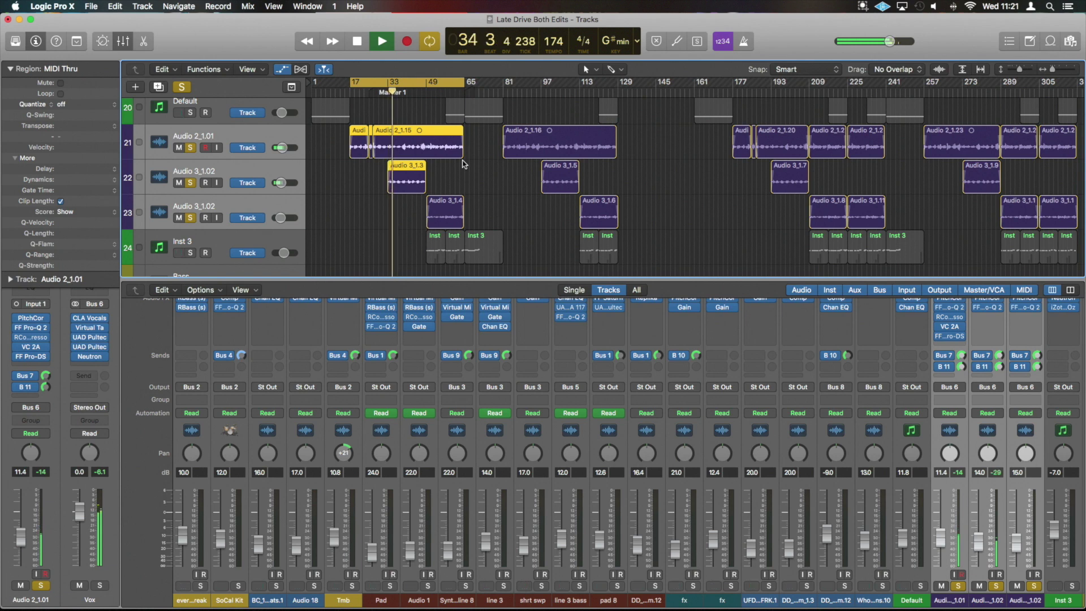
{"action": "key", "text": "space"}
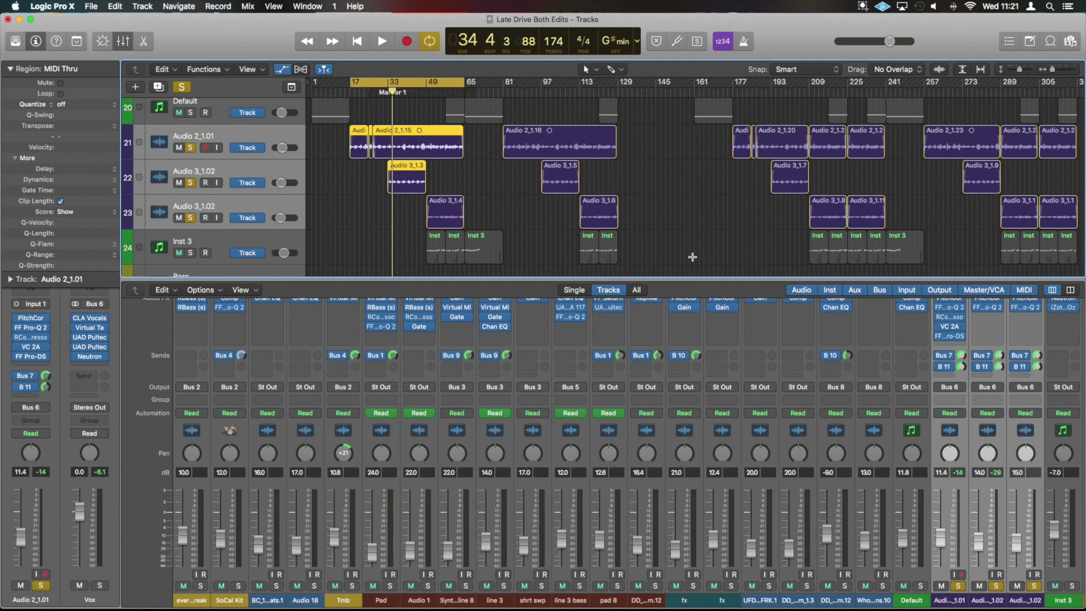
Step: Bypass all insert effects on the three selected vocal channels, from PitchCor down to the Pro-DS
{"action": "scroll", "coordinate": [857, 341], "scroll_direction": "up", "scroll_amount": 3}
{"action": "scroll", "coordinate": [857, 341], "scroll_direction": "right", "scroll_amount": 4}
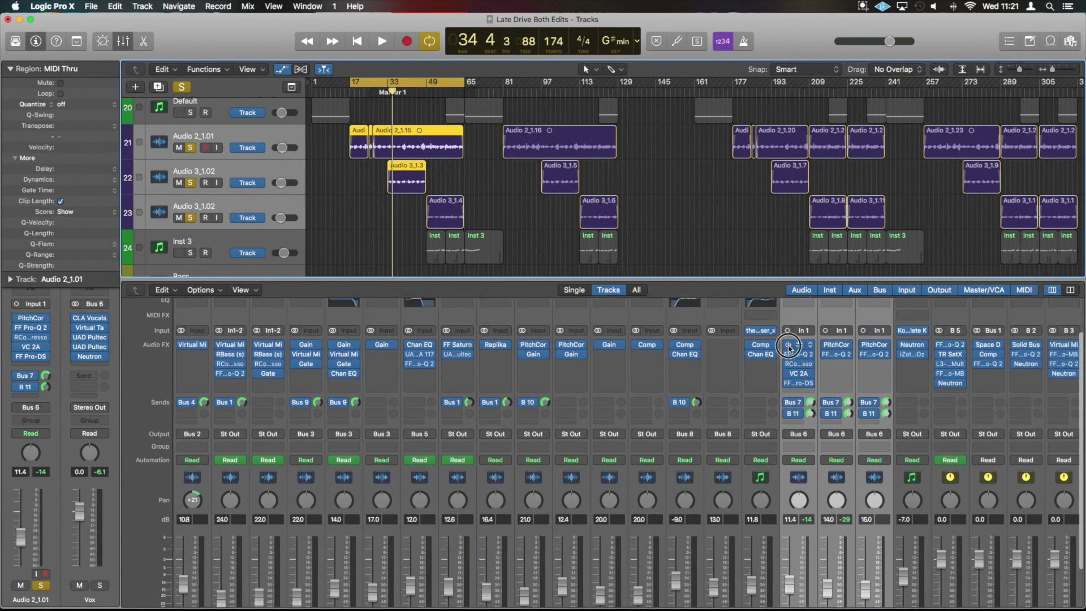
{"action": "left_click", "coordinate": [788, 344]}
{"action": "left_click", "coordinate": [788, 354]}
{"action": "left_click", "coordinate": [788, 363]}
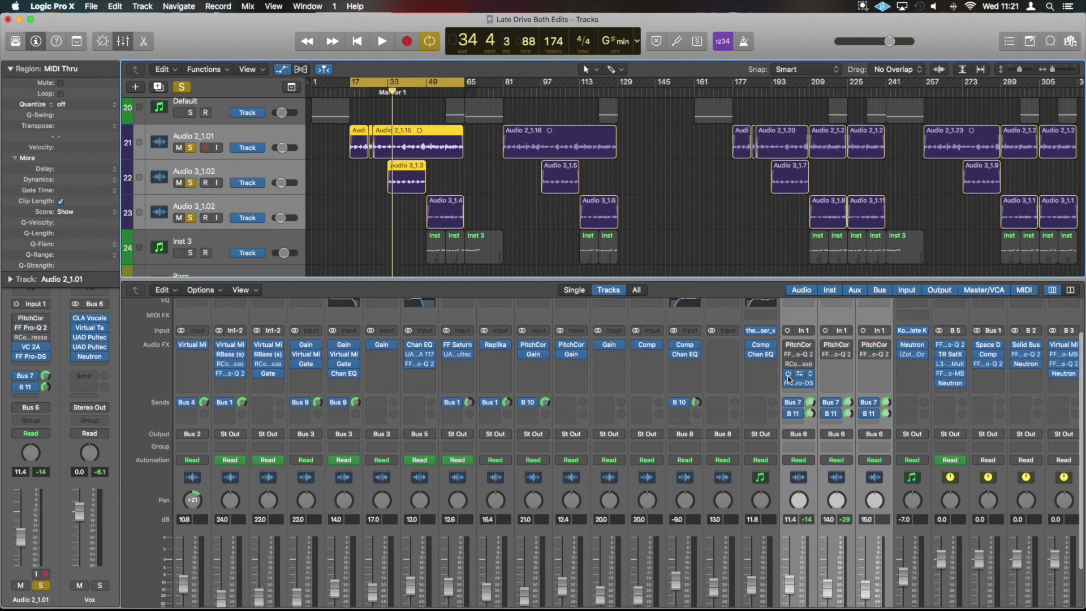
{"action": "left_click", "coordinate": [789, 374]}
{"action": "left_click", "coordinate": [788, 383]}
Step: Bypass all five inserts on the Vox aux channel: CLA Vocals, Virtual Ta, both UAD Pultecs and Neutron
{"action": "scroll", "coordinate": [946, 388], "scroll_direction": "right", "scroll_amount": 6}
{"action": "scroll", "coordinate": [946, 388], "scroll_direction": "right", "scroll_amount": 4}
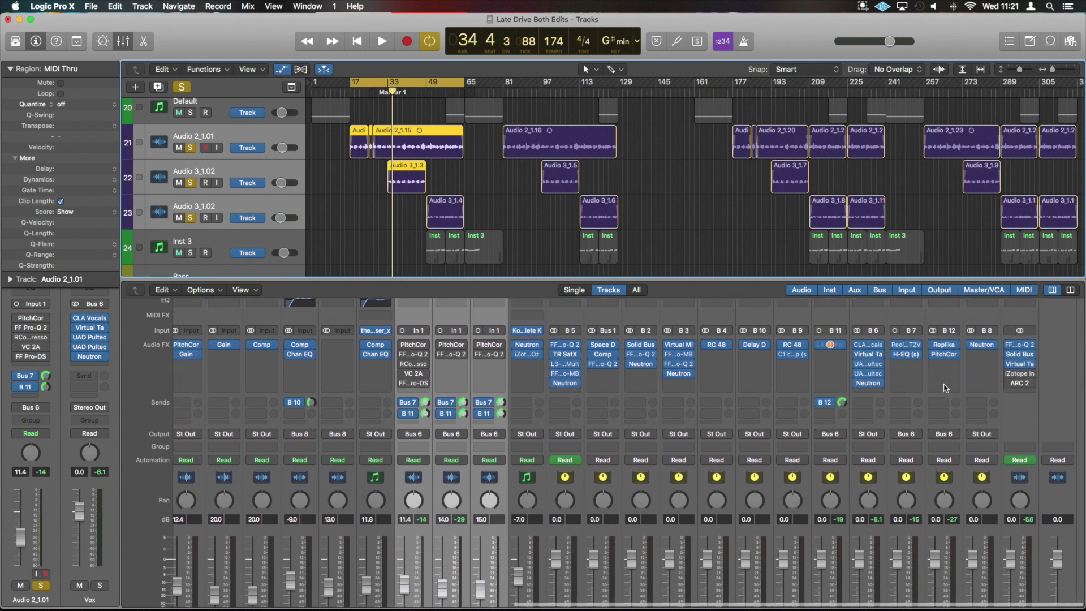
{"action": "scroll", "coordinate": [943, 388], "scroll_direction": "down", "scroll_amount": 3}
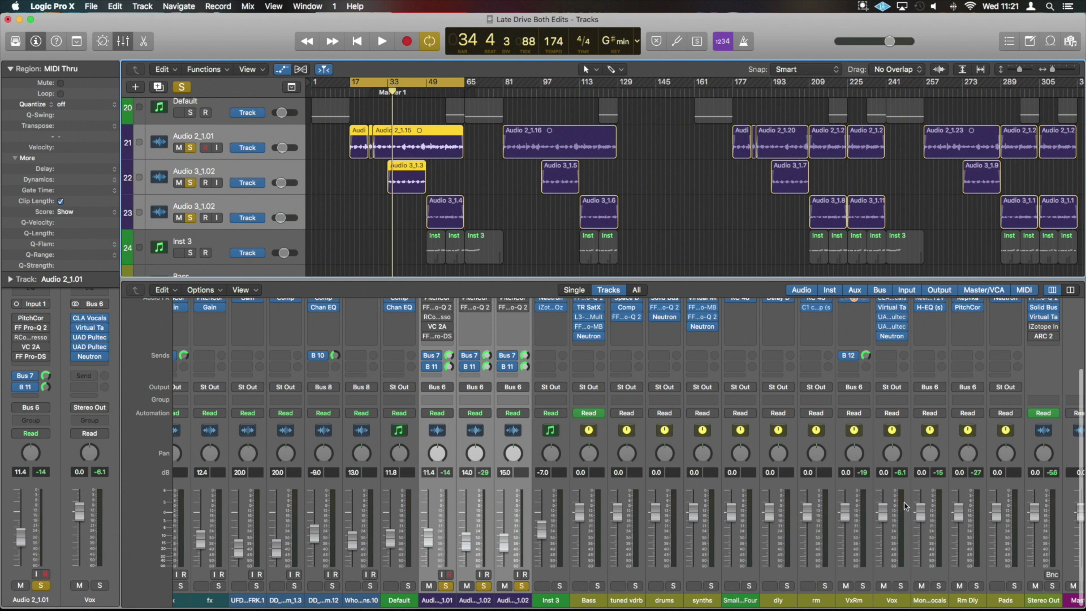
{"action": "scroll", "coordinate": [875, 334], "scroll_direction": "up", "scroll_amount": 3}
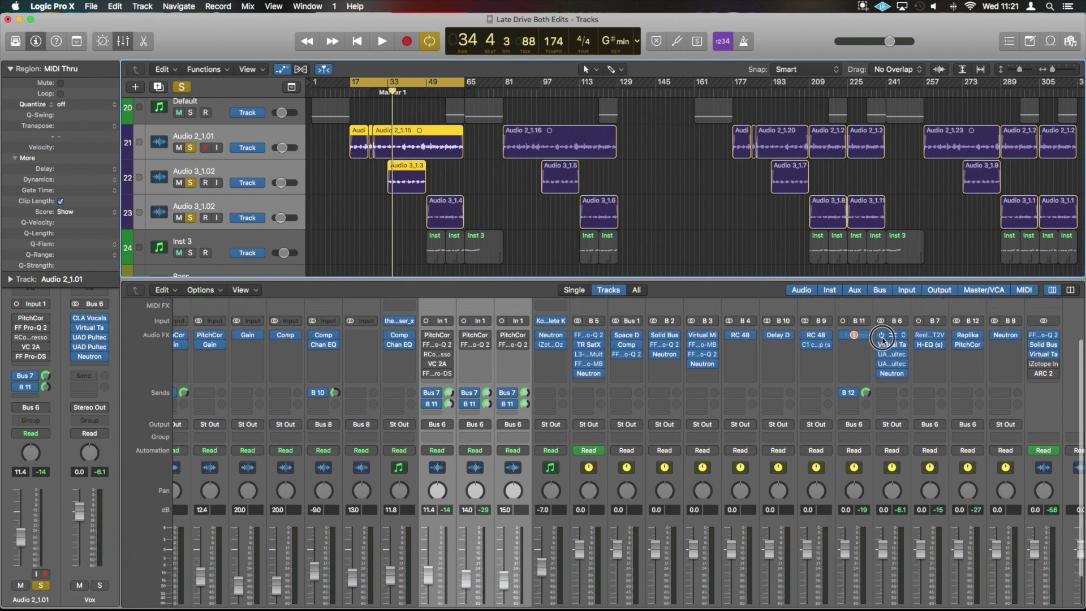
{"action": "left_click", "coordinate": [881, 336]}
{"action": "left_click", "coordinate": [881, 345]}
{"action": "left_click", "coordinate": [882, 355]}
{"action": "left_click", "coordinate": [882, 364]}
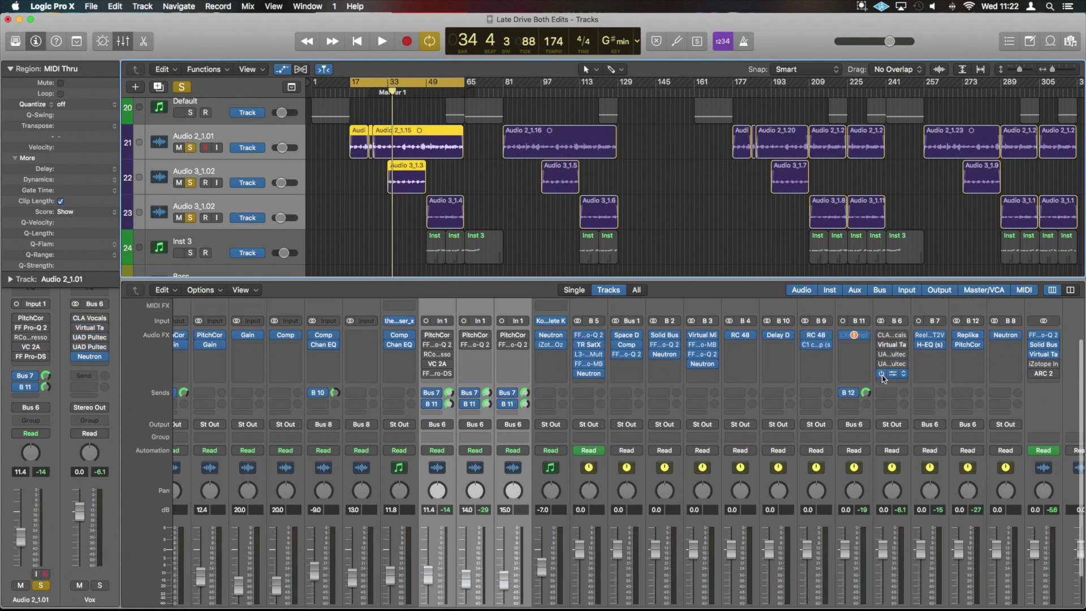
{"action": "left_click", "coordinate": [882, 374]}
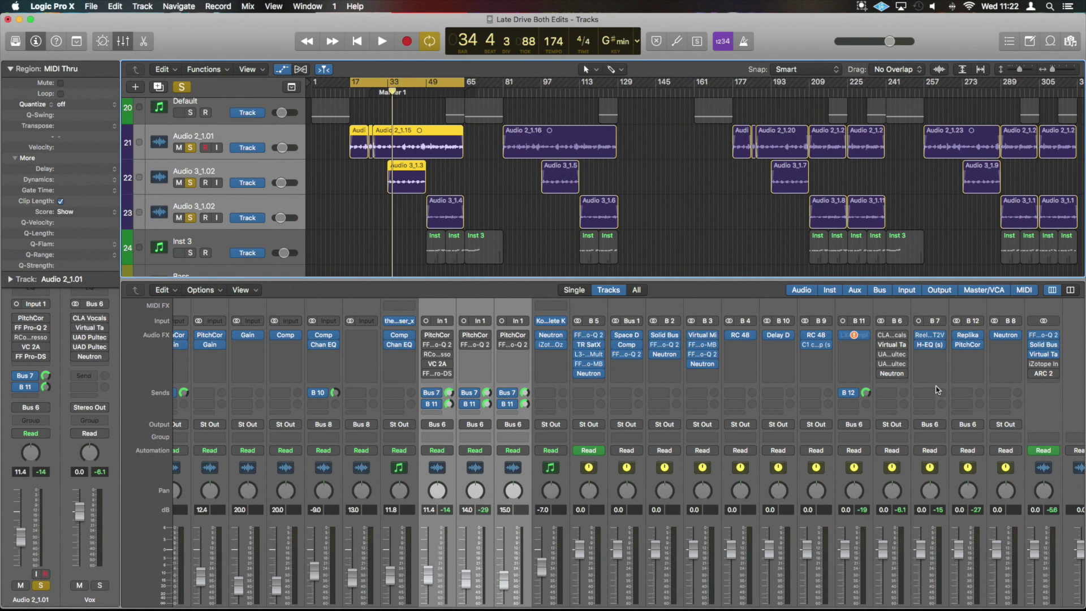
Step: Play the soloed vocals with their channel and Vox aux inserts bypassed, checking the aux channel meters, and stop playback
{"action": "key", "text": "space"}
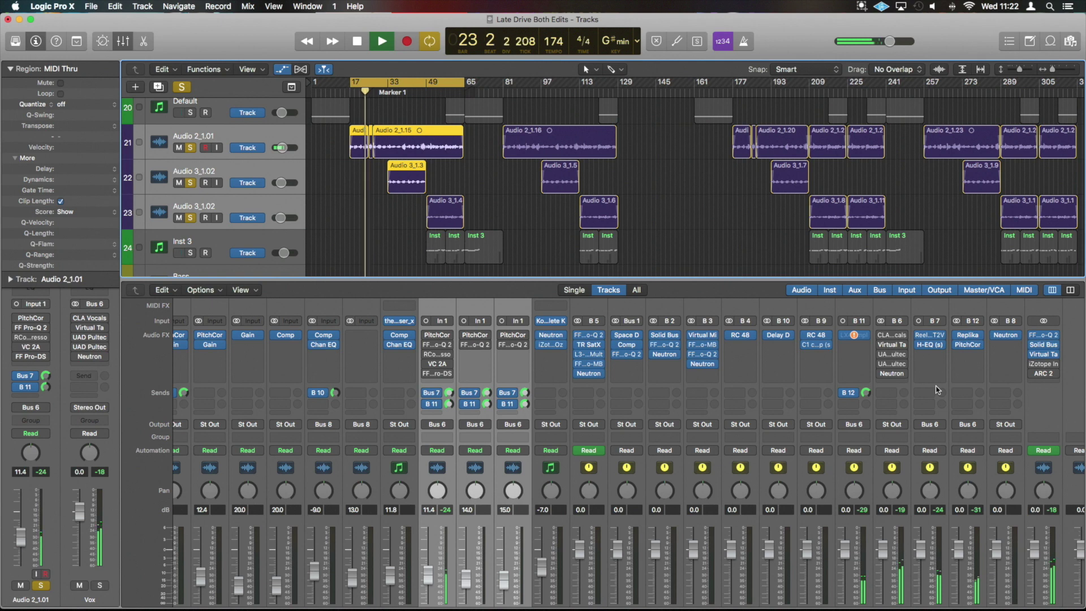
{"action": "scroll", "coordinate": [938, 390], "scroll_direction": "down", "scroll_amount": 3}
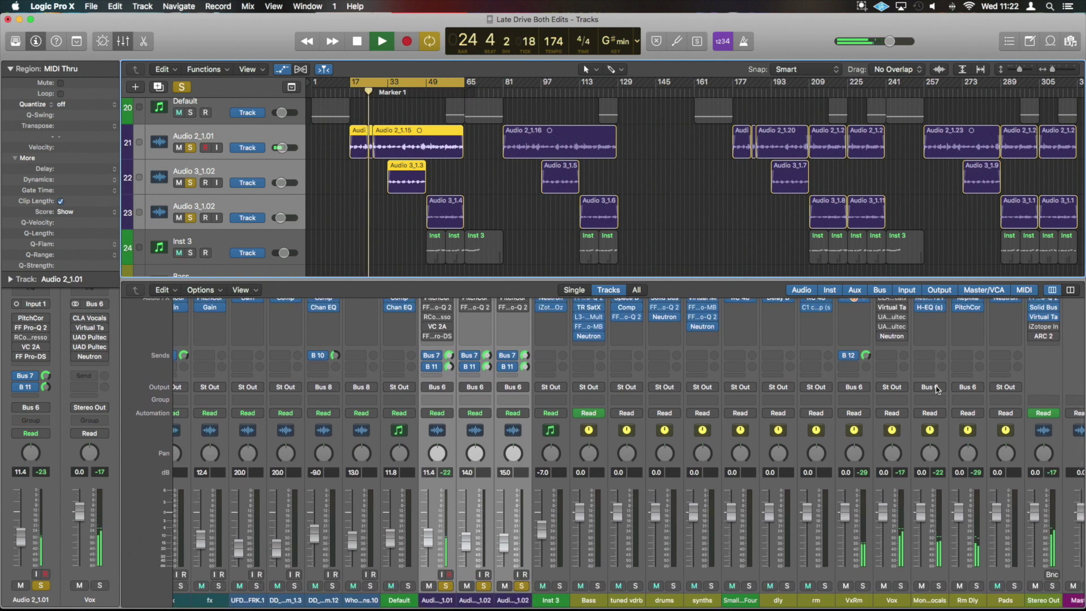
{"action": "scroll", "coordinate": [937, 390], "scroll_direction": "up", "scroll_amount": 2}
{"action": "key", "text": "space"}
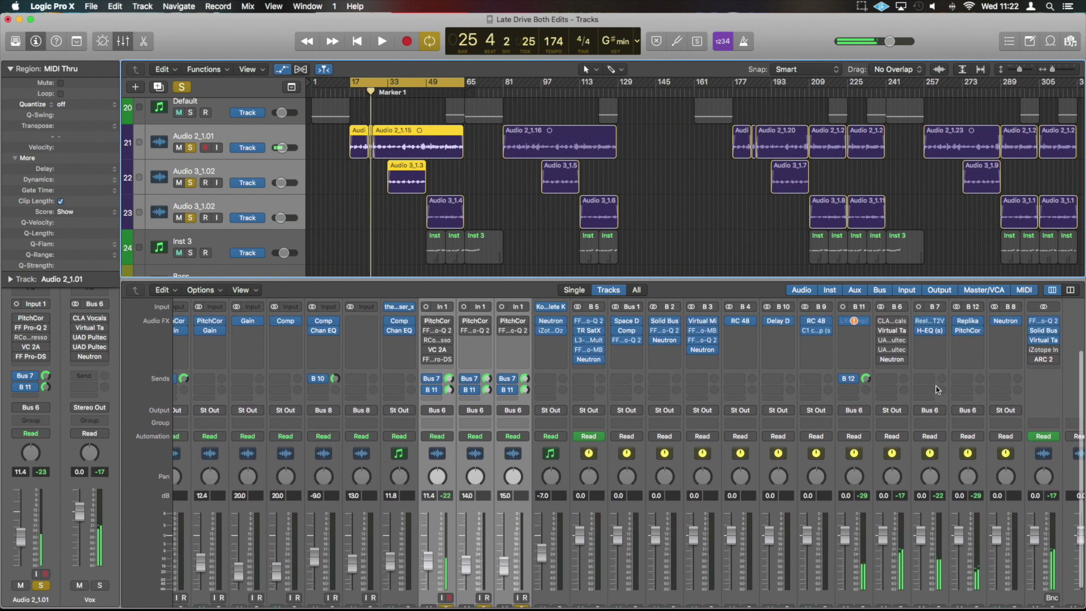
Step: Bypass H-EQ and the insert above it on the Bus 7 aux, plus the insert on the VxRm aux
{"action": "left_click", "coordinate": [919, 331]}
{"action": "left_click", "coordinate": [919, 321]}
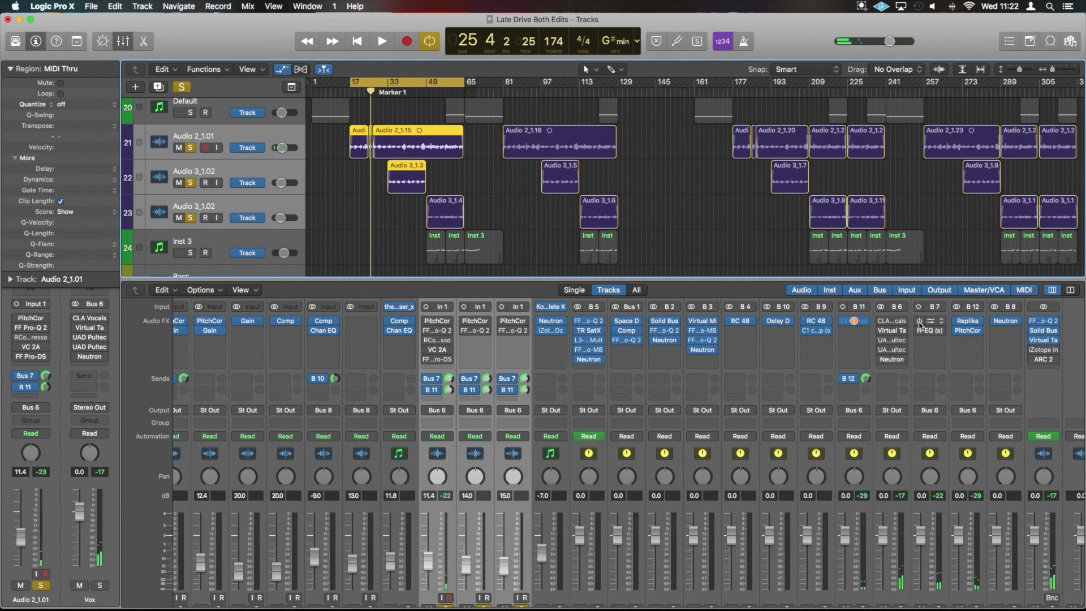
{"action": "scroll", "coordinate": [885, 364], "scroll_direction": "down", "scroll_amount": 4}
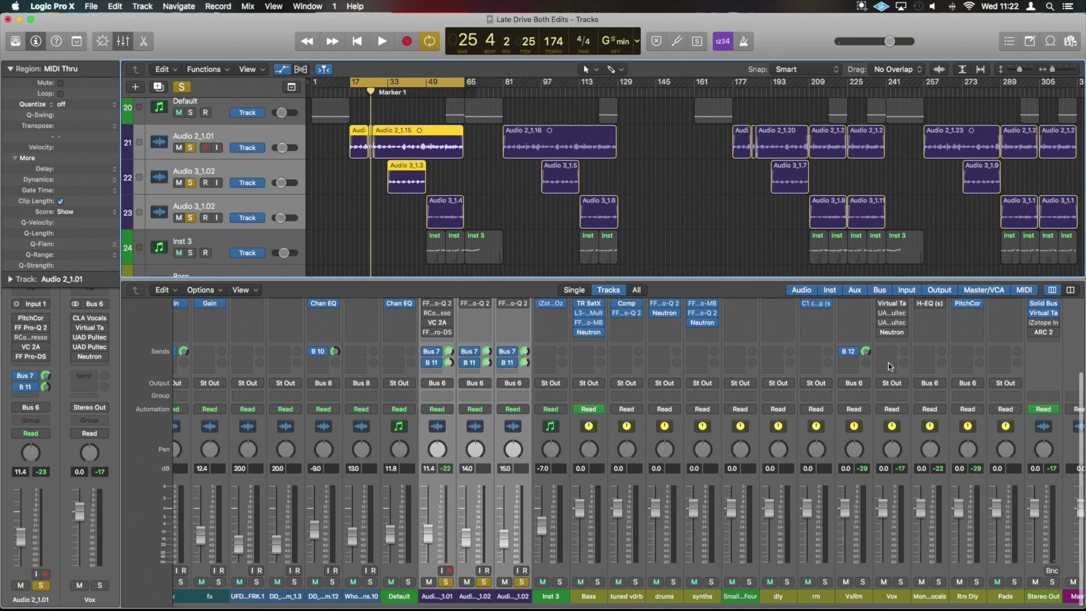
{"action": "scroll", "coordinate": [889, 365], "scroll_direction": "up", "scroll_amount": 4}
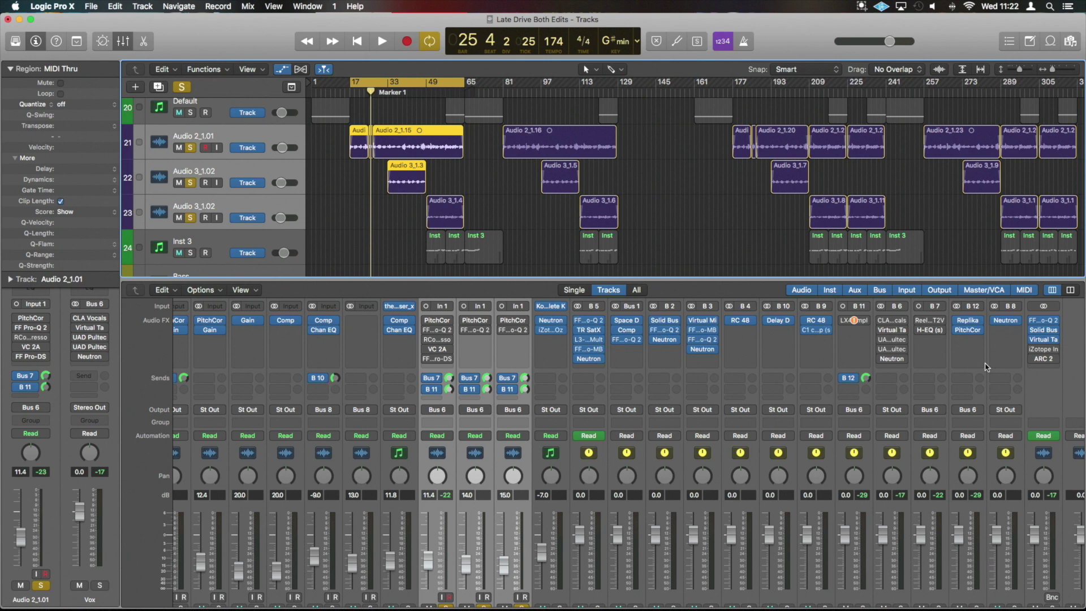
Step: Play the soloed vocals again and toggle the VxRm aux's Bus 12 send off and back on
{"action": "key", "text": "space"}
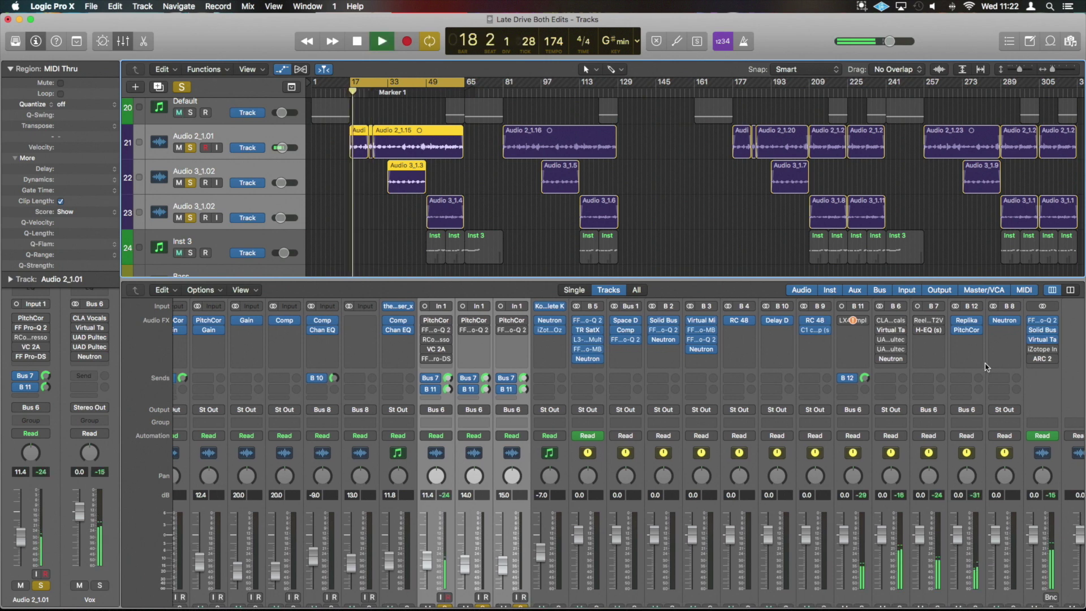
{"action": "left_click", "coordinate": [842, 378]}
{"action": "left_click", "coordinate": [843, 380]}
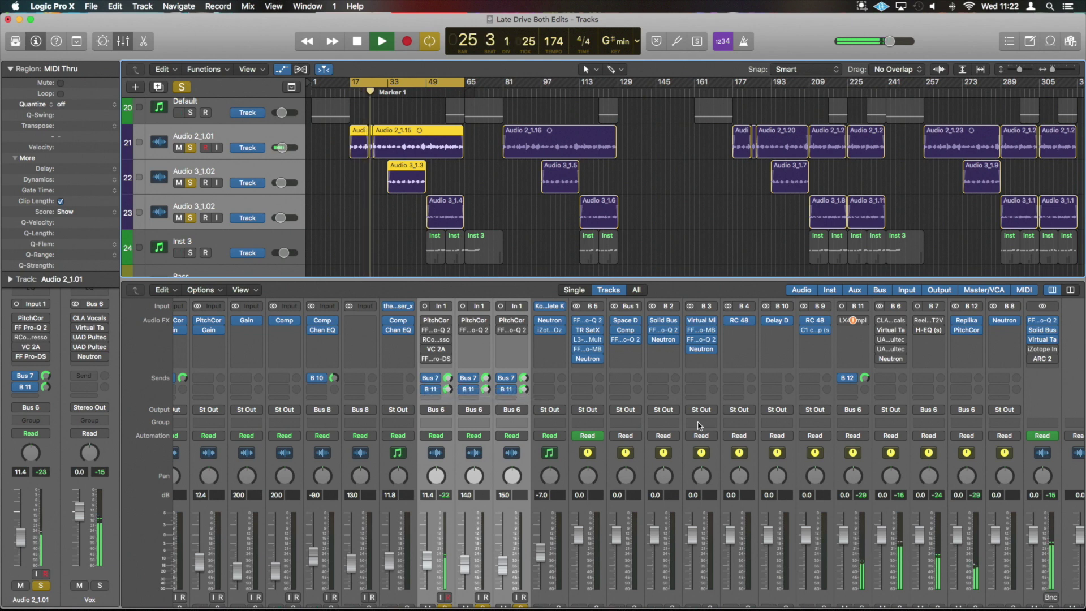
{"action": "scroll", "coordinate": [753, 423], "scroll_direction": "down", "scroll_amount": 2}
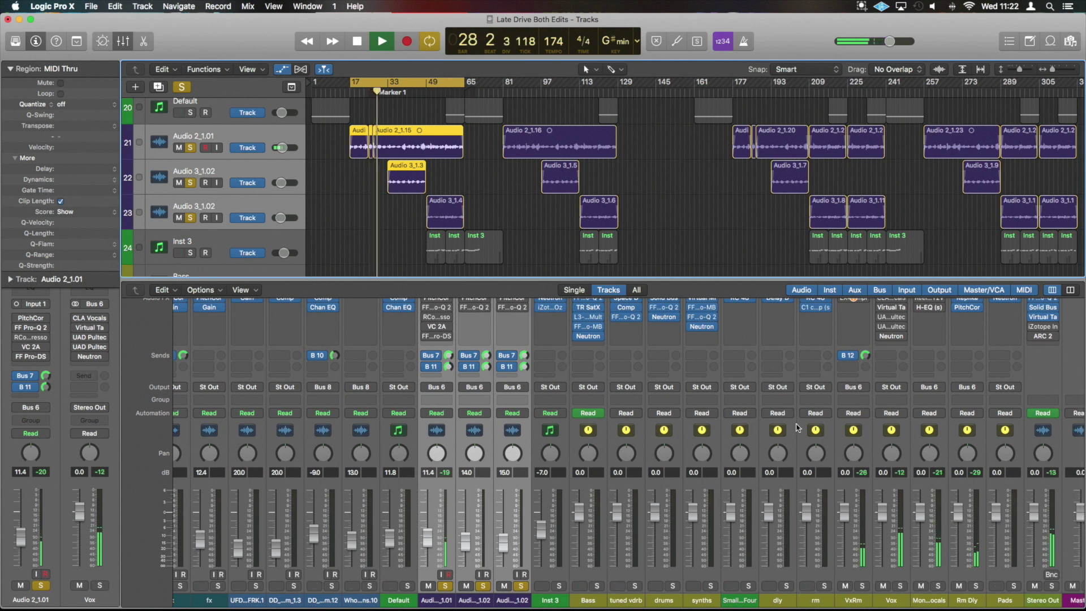
Step: Bypass both inserts on the Rm Dly aux, Replika and PitchCor, and stop playback
{"action": "scroll", "coordinate": [854, 437], "scroll_direction": "up", "scroll_amount": 2}
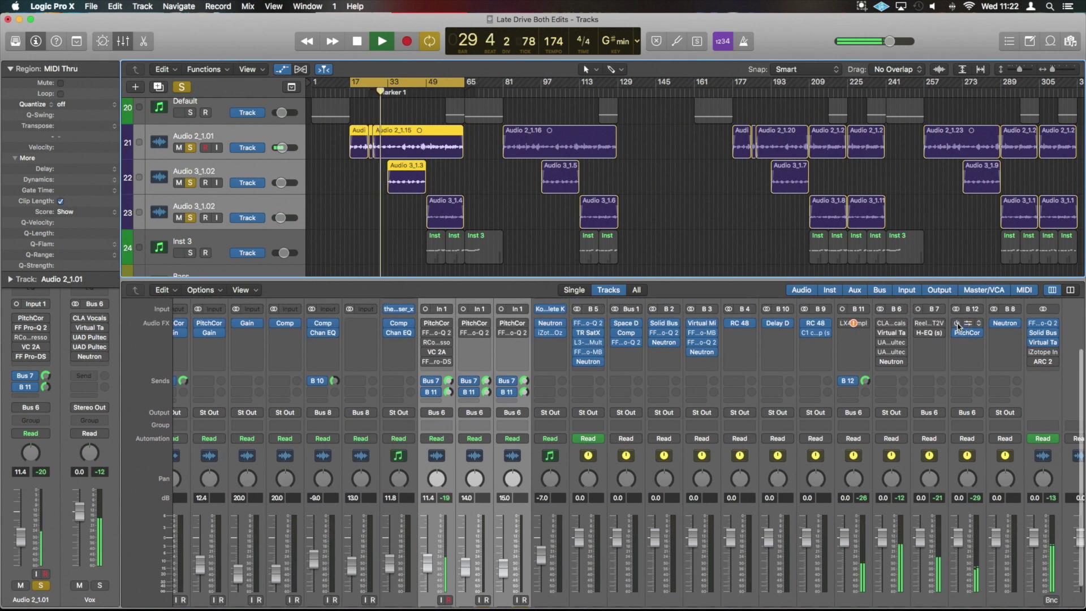
{"action": "key", "text": "space"}
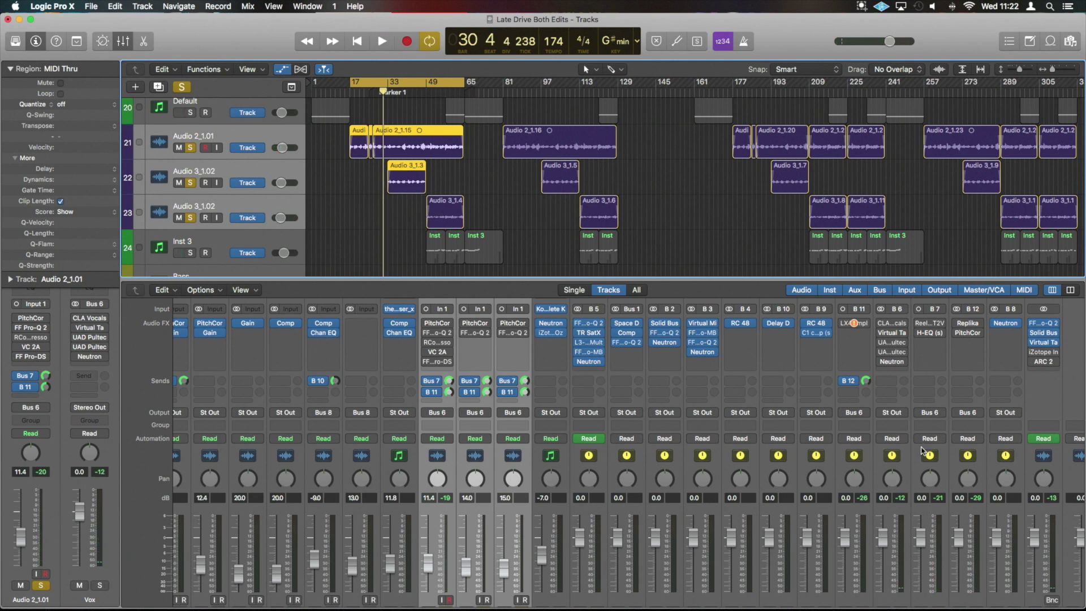
{"action": "scroll", "coordinate": [921, 451], "scroll_direction": "down", "scroll_amount": 3}
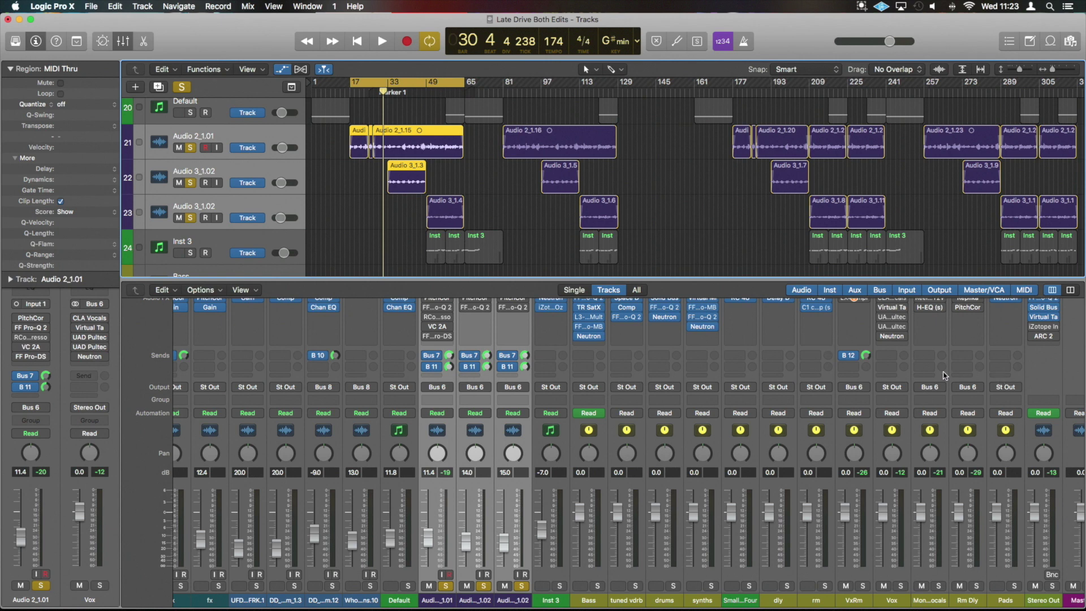
{"action": "scroll", "coordinate": [906, 449], "scroll_direction": "up", "scroll_amount": 2}
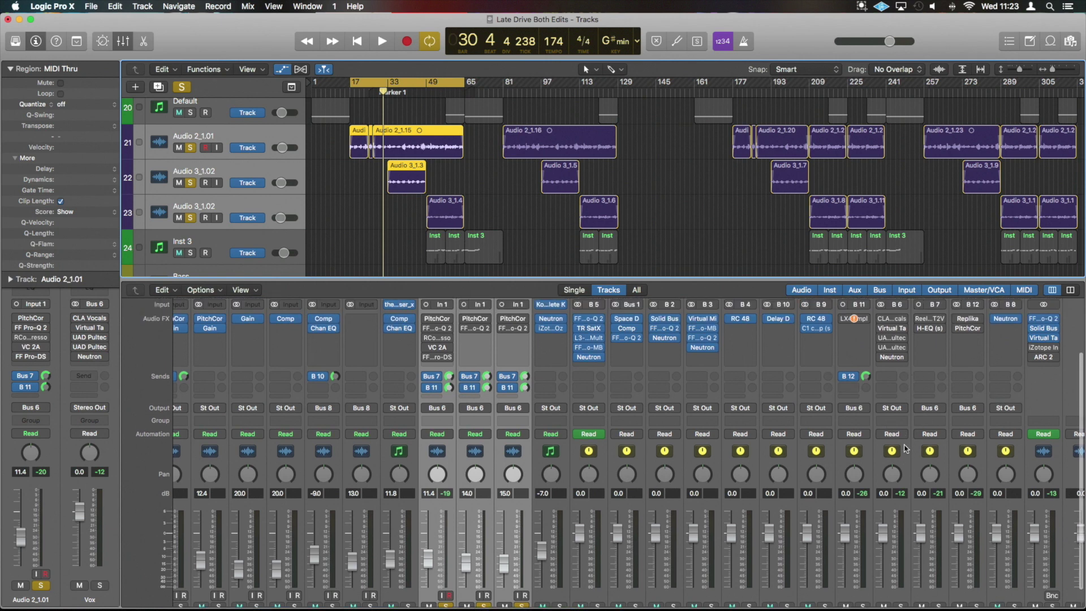
{"action": "scroll", "coordinate": [905, 449], "scroll_direction": "up", "scroll_amount": 3}
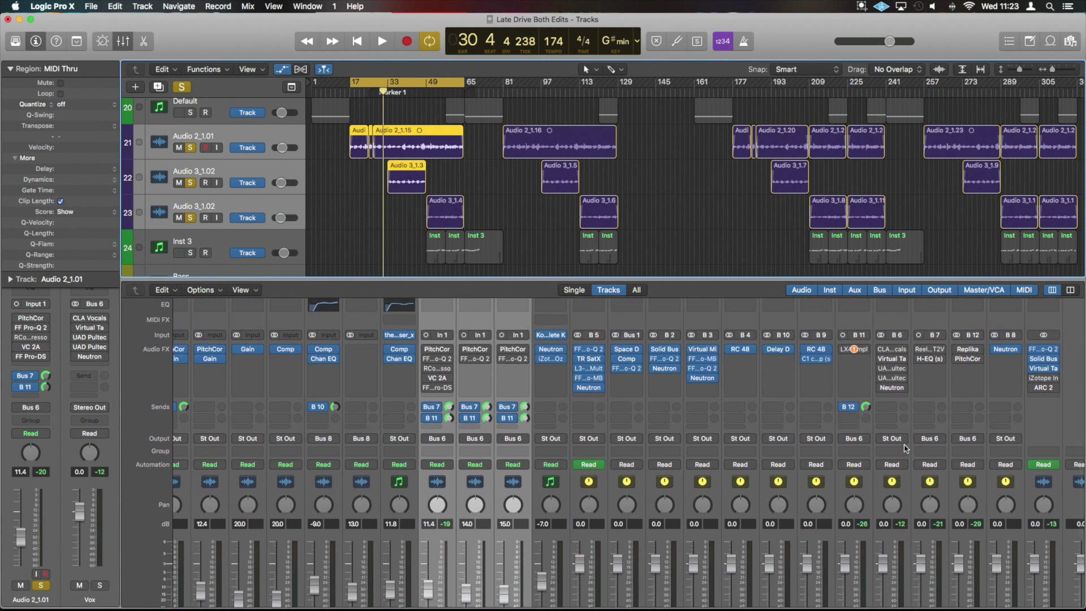
Step: Play the three soloed vocal tracks from the start of the cycle with all their channel and aux inserts bypassed
{"action": "key", "text": "space"}
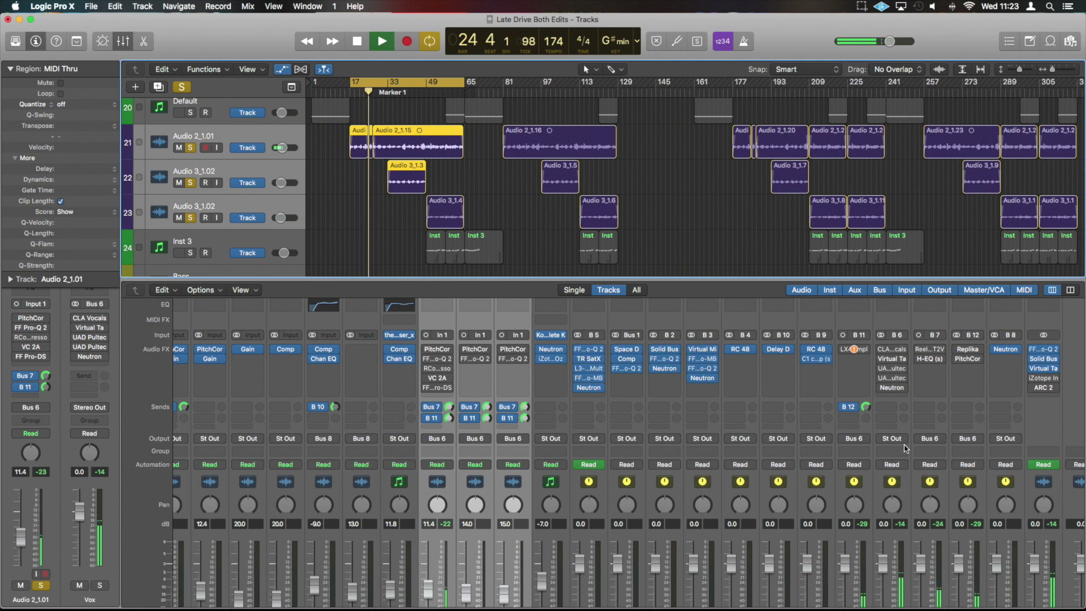
{"action": "key", "text": "space"}
{"action": "key", "text": "space"}
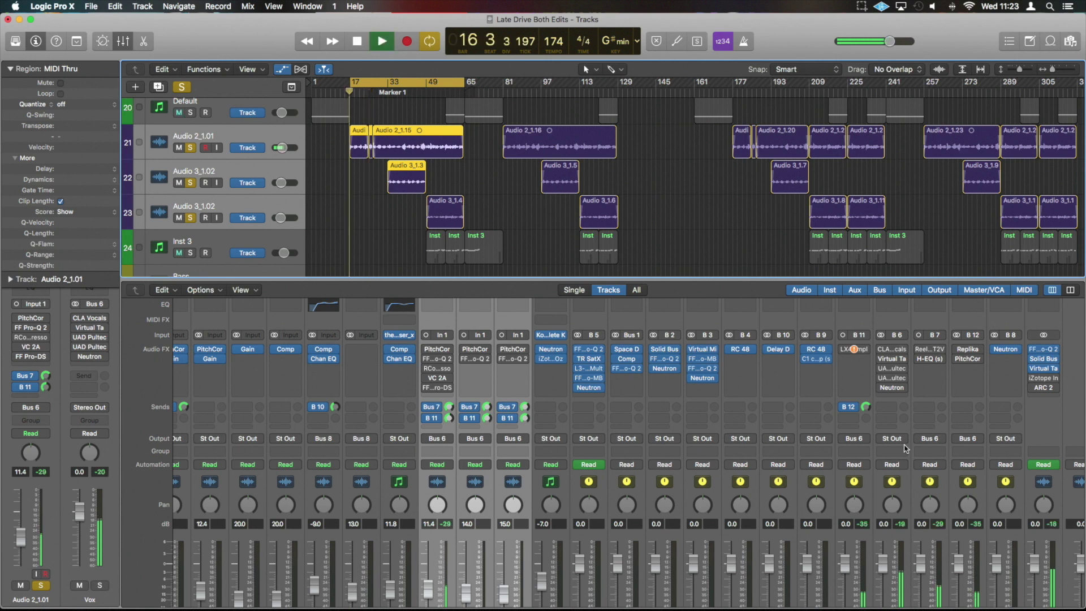
{"action": "key", "text": "space"}
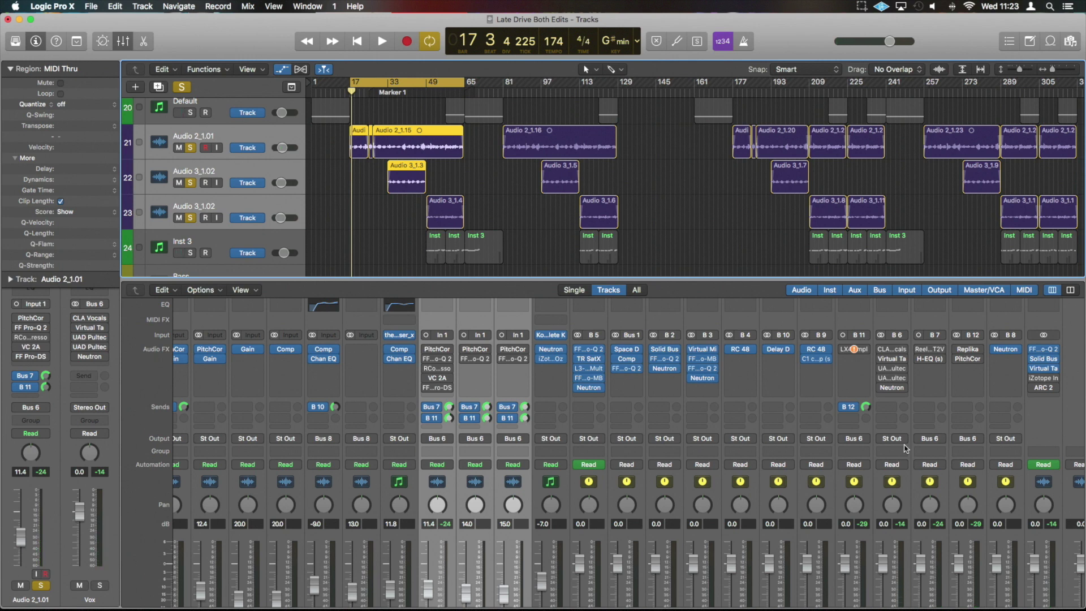
Step: Clear all track solos and play the full mix with the dry vocals
{"action": "left_click", "coordinate": [182, 87]}
{"action": "key", "text": "space"}
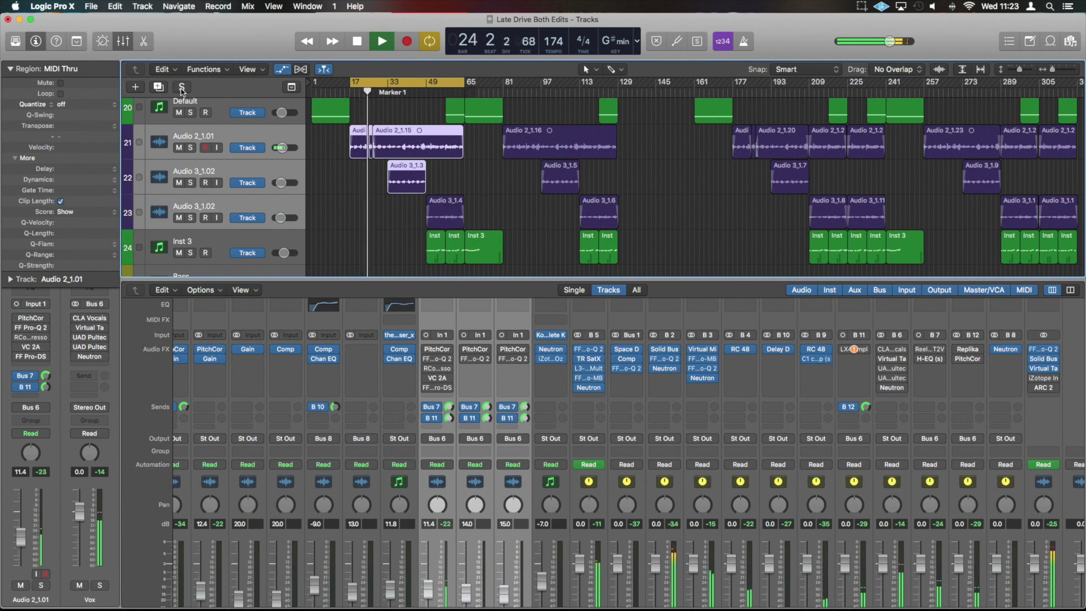
{"action": "key", "text": "space"}
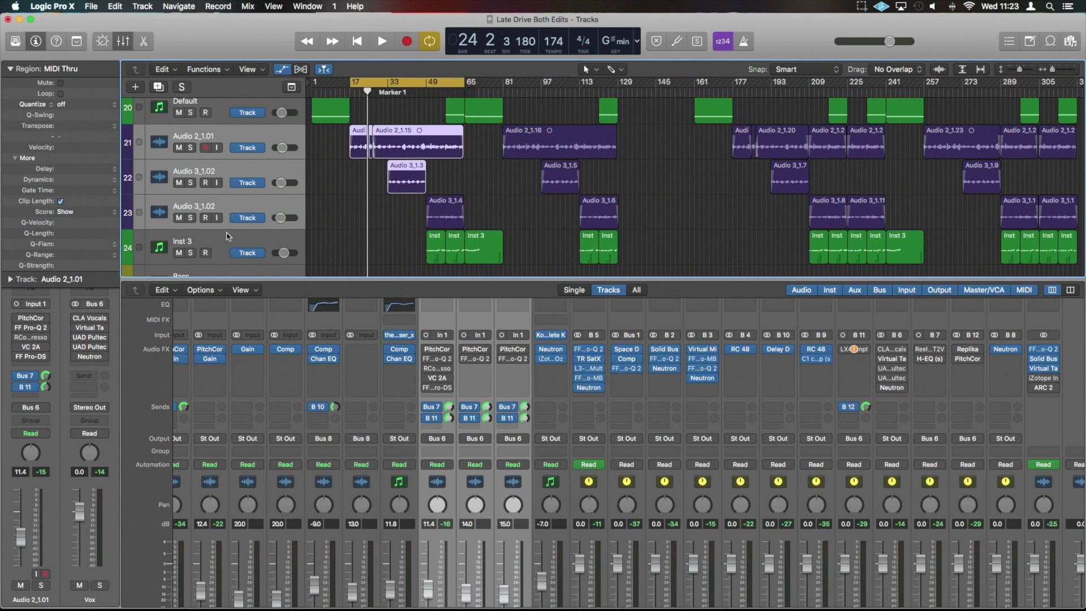
Step: Solo only the Audio 2_1.01 vocal track and play it briefly from the start of the cycle
{"action": "scroll", "coordinate": [473, 391], "scroll_direction": "down", "scroll_amount": 1}
{"action": "left_click", "coordinate": [242, 133]}
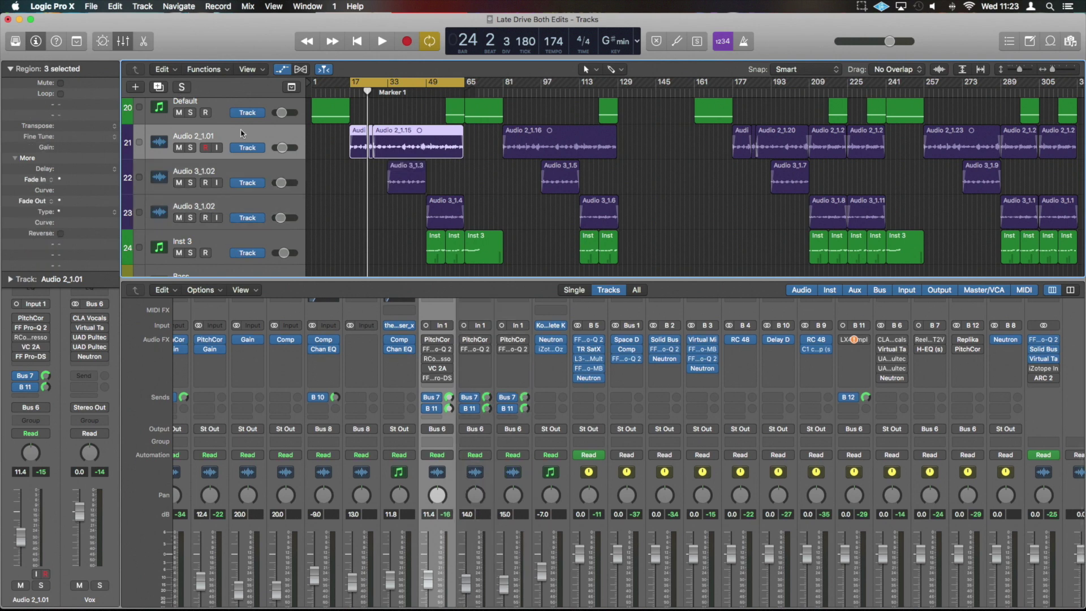
{"action": "scroll", "coordinate": [509, 429], "scroll_direction": "down", "scroll_amount": 4}
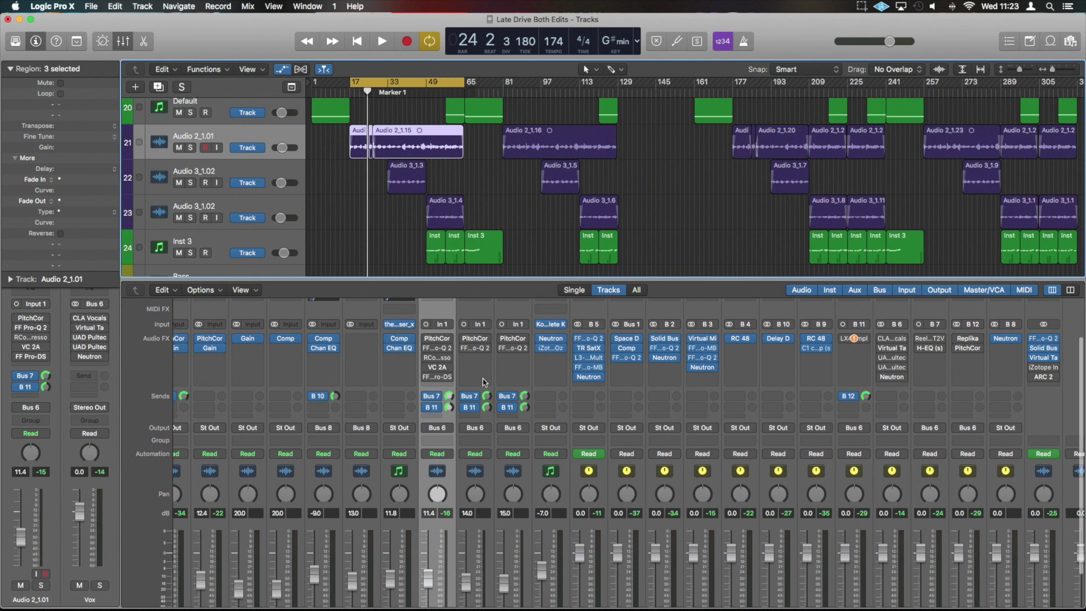
{"action": "left_click", "coordinate": [447, 587]}
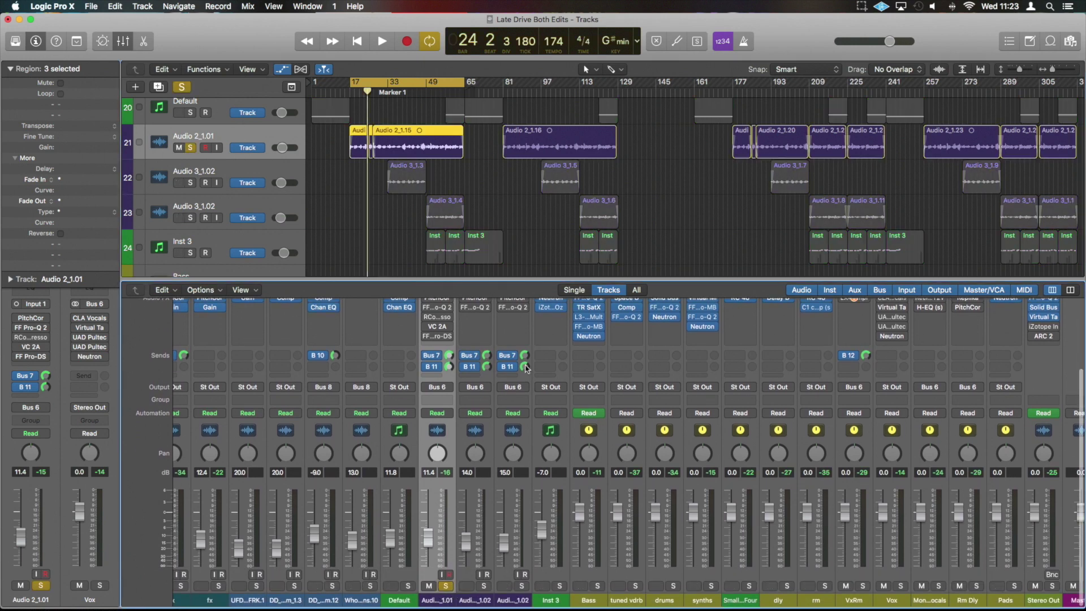
{"action": "key", "text": "space"}
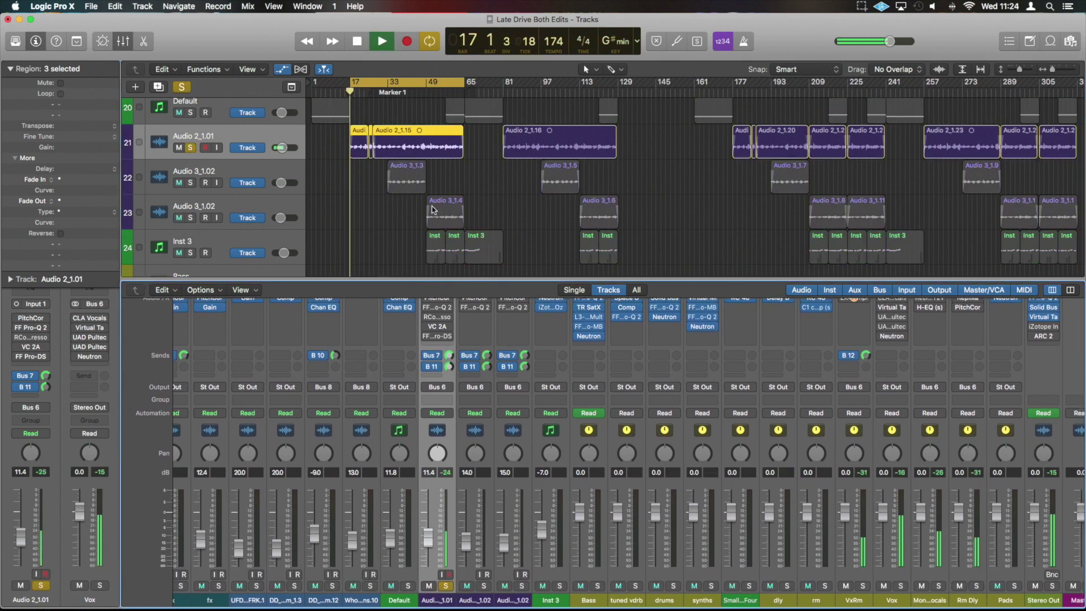
{"action": "key", "text": "space"}
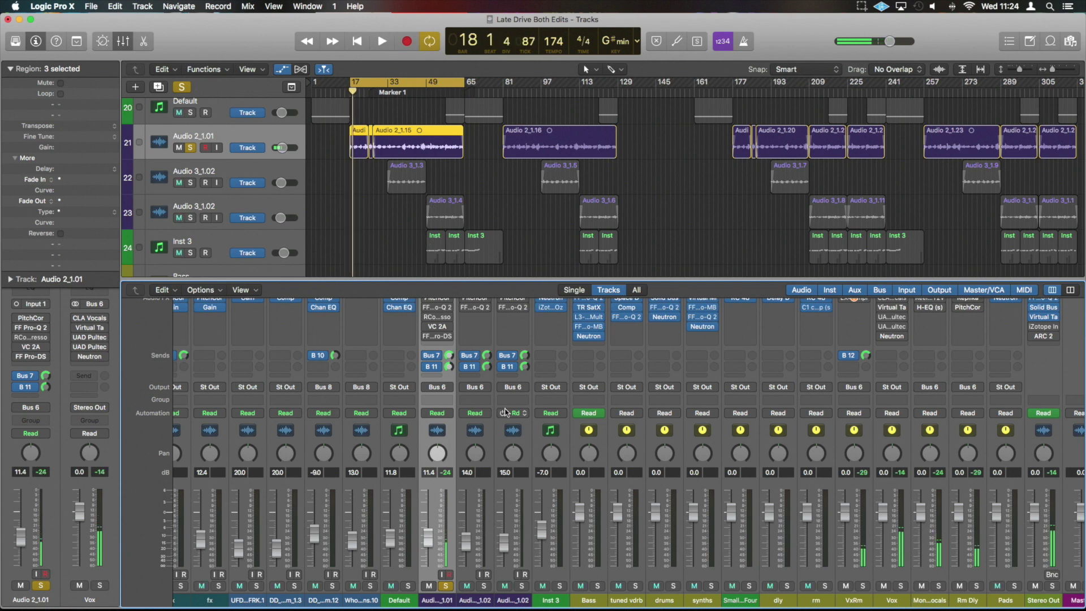
Step: Re-enable and open the Pitch Correction insert on Audio 2_1.01, and view the region Delay note values in milliseconds
{"action": "scroll", "coordinate": [439, 358], "scroll_direction": "up", "scroll_amount": 4}
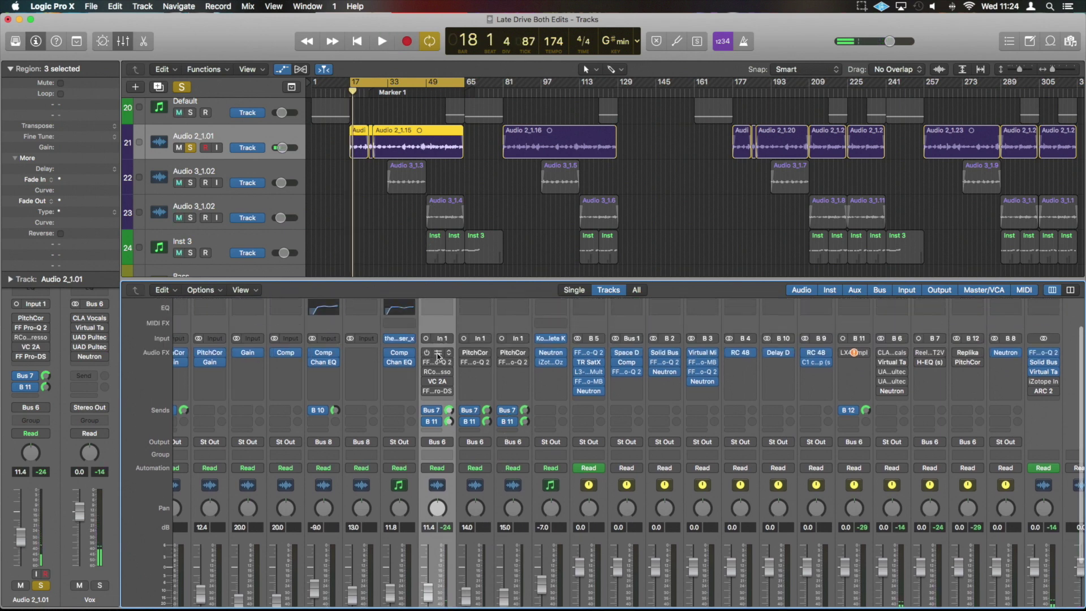
{"action": "left_click", "coordinate": [431, 356]}
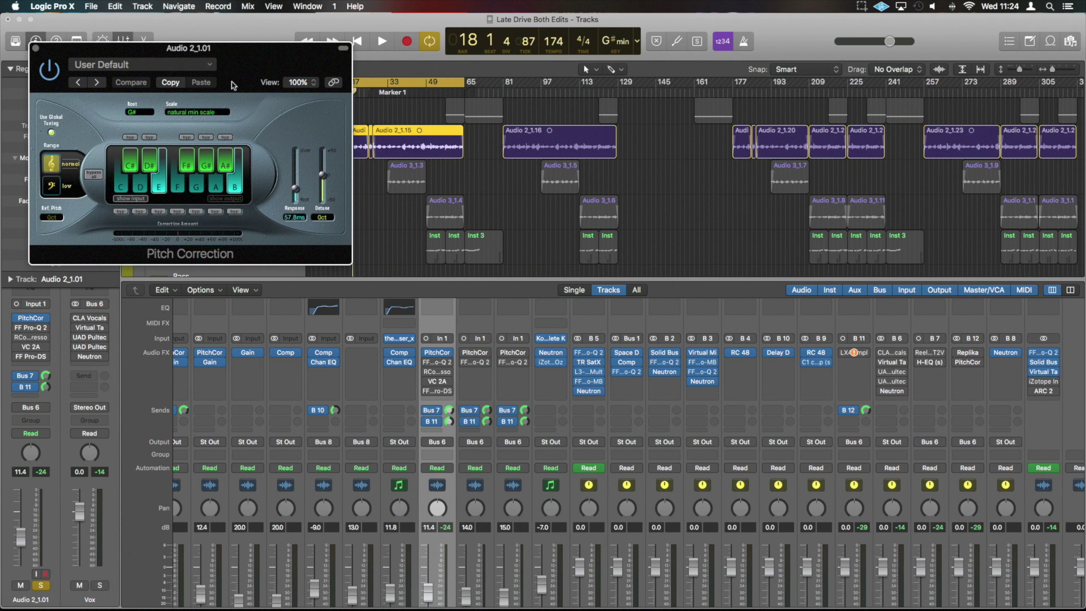
{"action": "left_click_drag", "start_coordinate": [217, 55], "coordinate": [439, 106]}
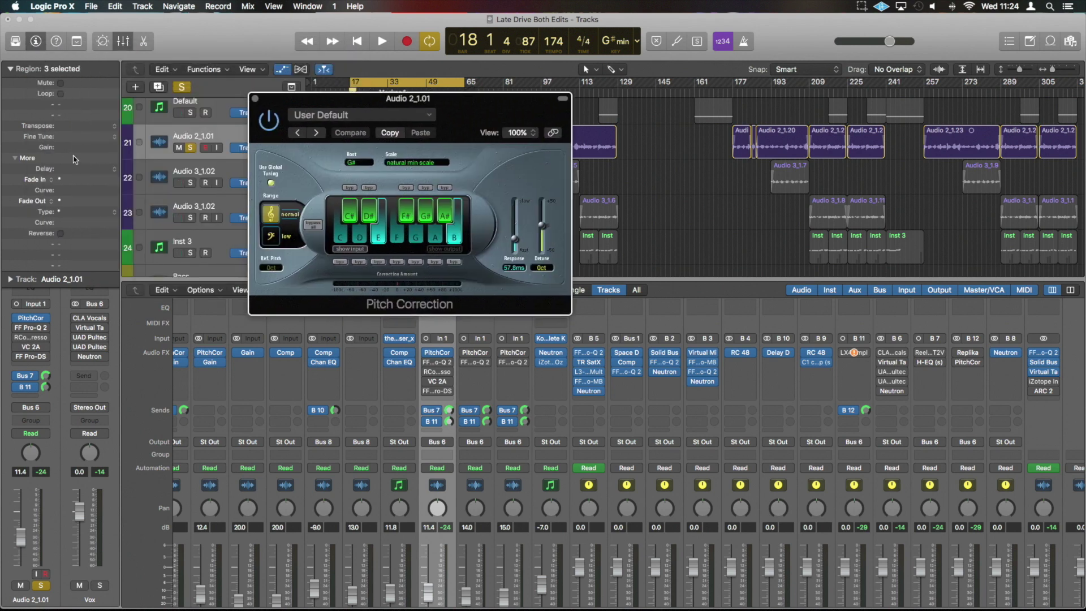
{"action": "left_click", "coordinate": [114, 169]}
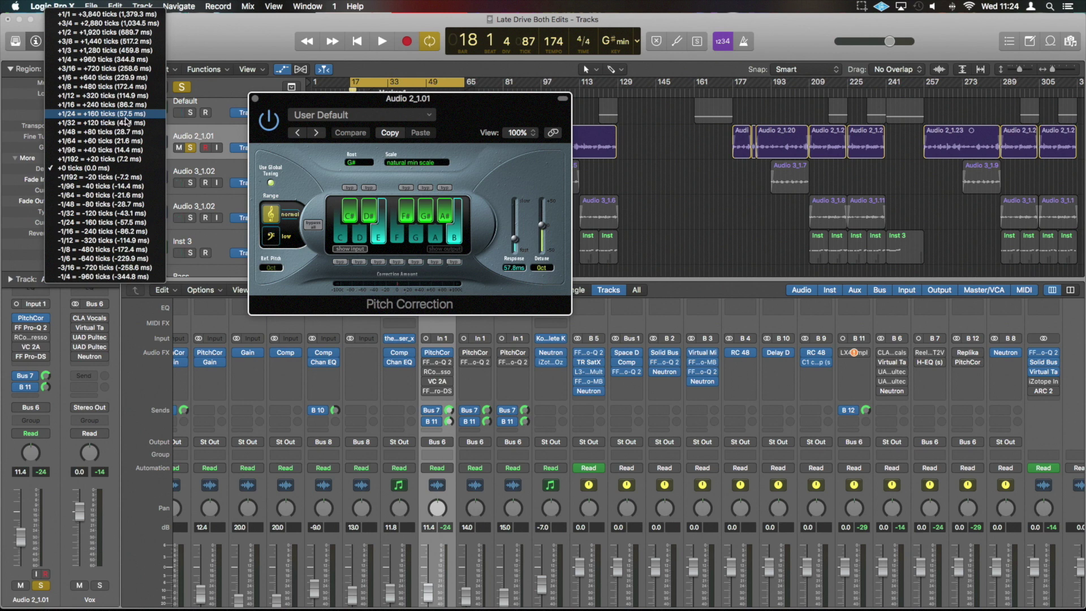
{"action": "left_click", "coordinate": [126, 117]}
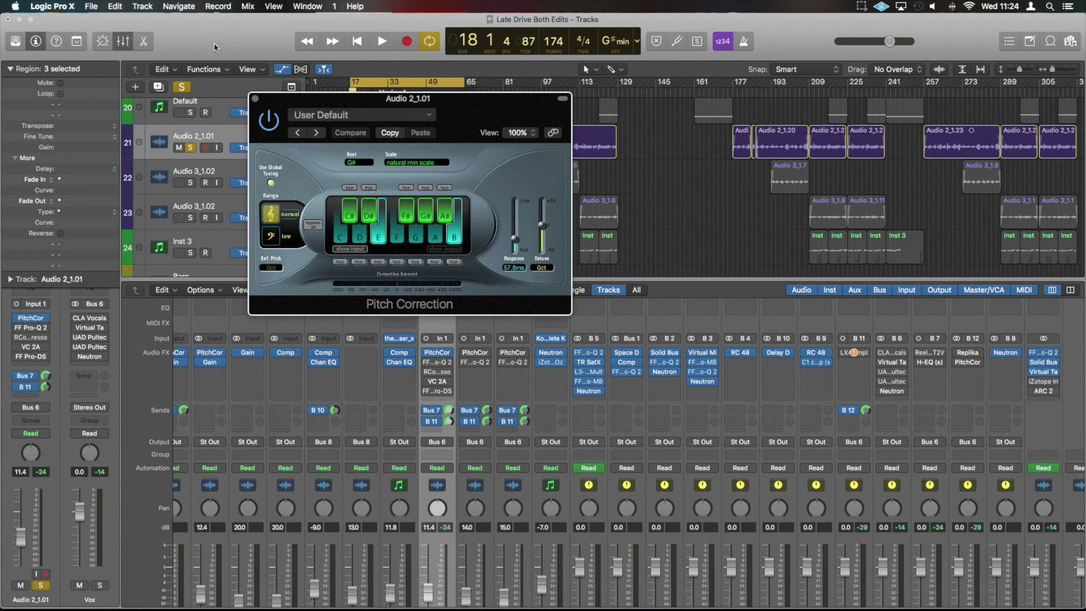
Step: Play the soloed vocal through Pitch Correction, and loop playback over a short cycle at about bars 26 to 34
{"action": "key", "text": "space"}
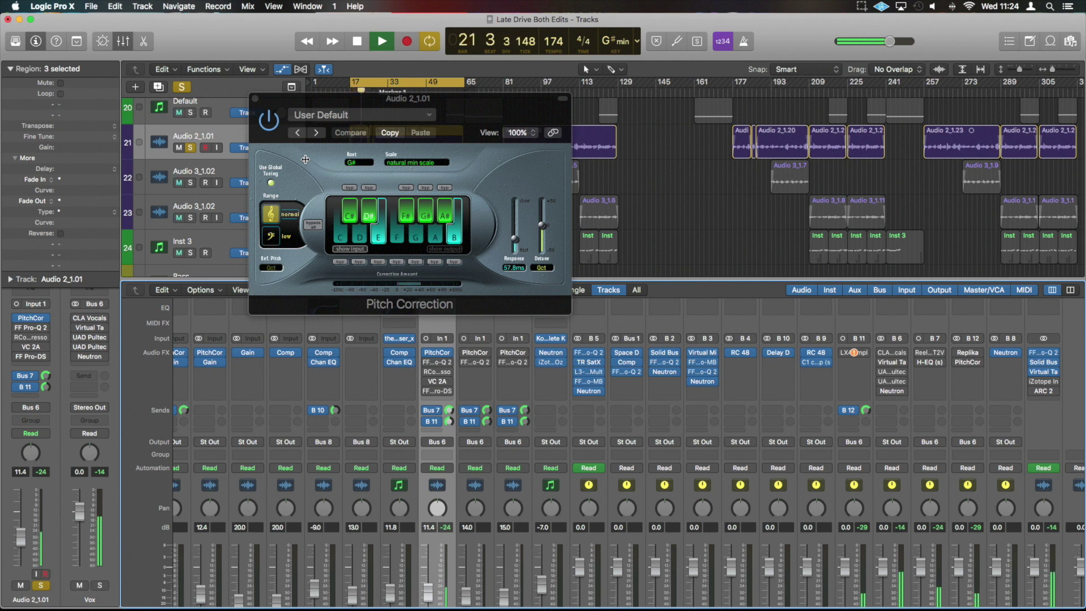
{"action": "key", "text": "space"}
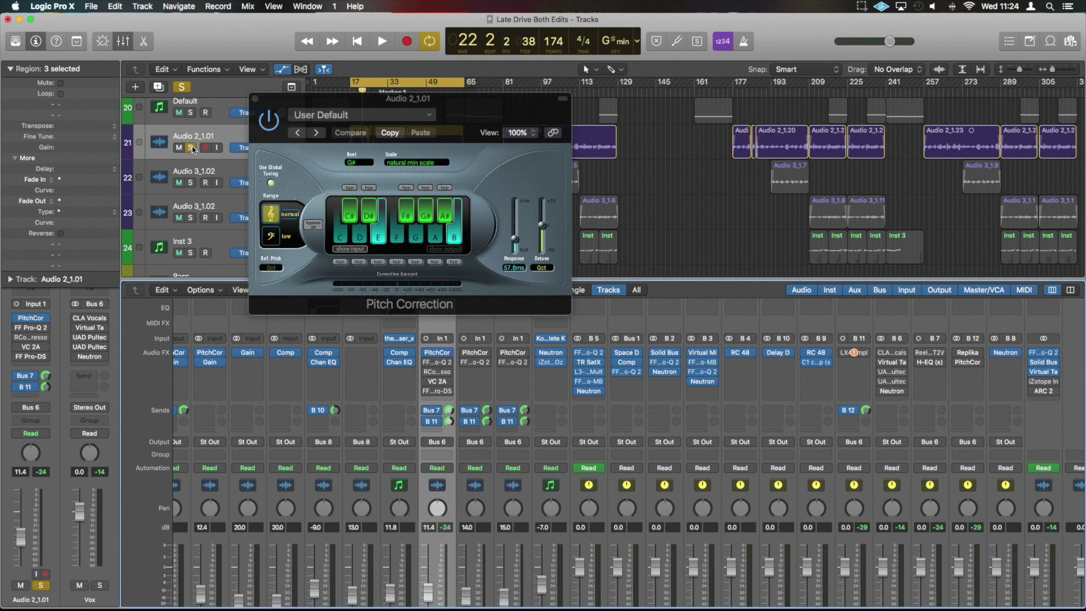
{"action": "left_click_drag", "start_coordinate": [374, 83], "coordinate": [393, 85]}
{"action": "key", "text": "space"}
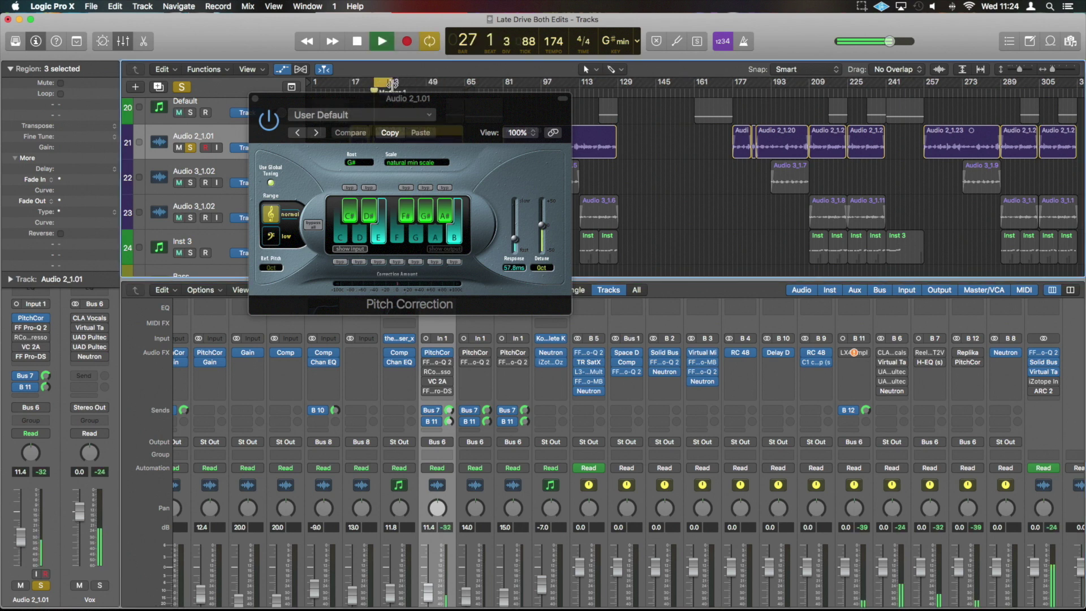
Step: Unsolo Audio 2_1.01 and compare the looped full mix with Pitch Correction bypassed and switched back on
{"action": "left_click", "coordinate": [189, 147]}
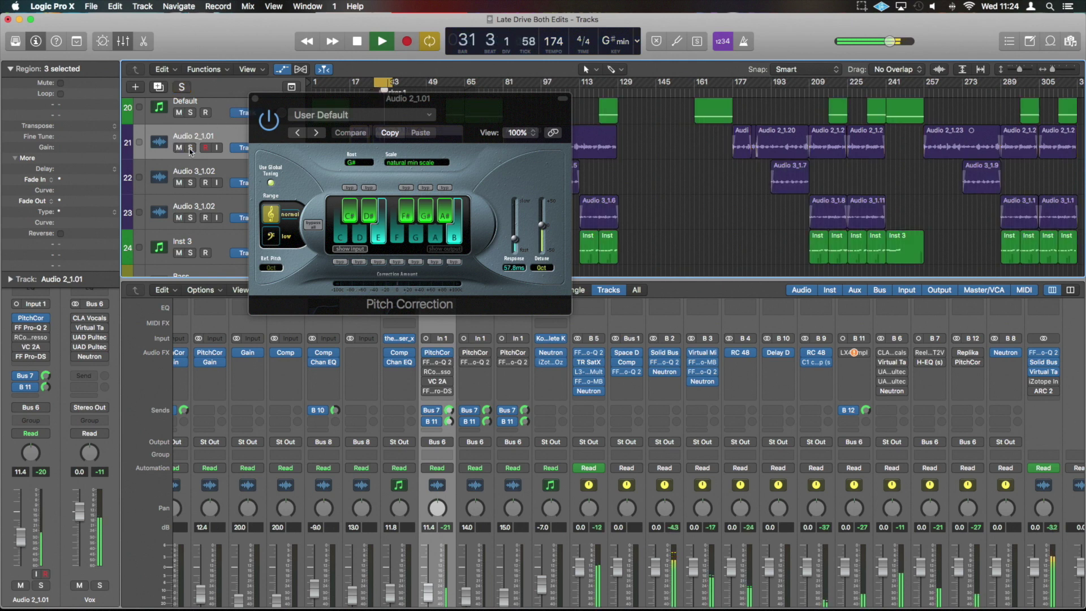
{"action": "left_click", "coordinate": [272, 123]}
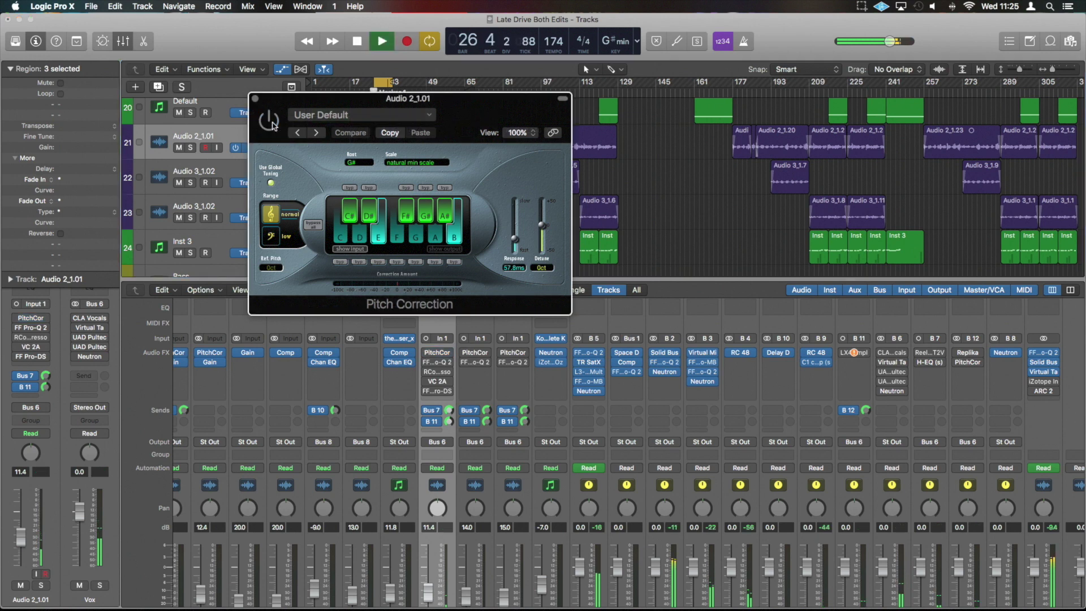
{"action": "key", "text": "space"}
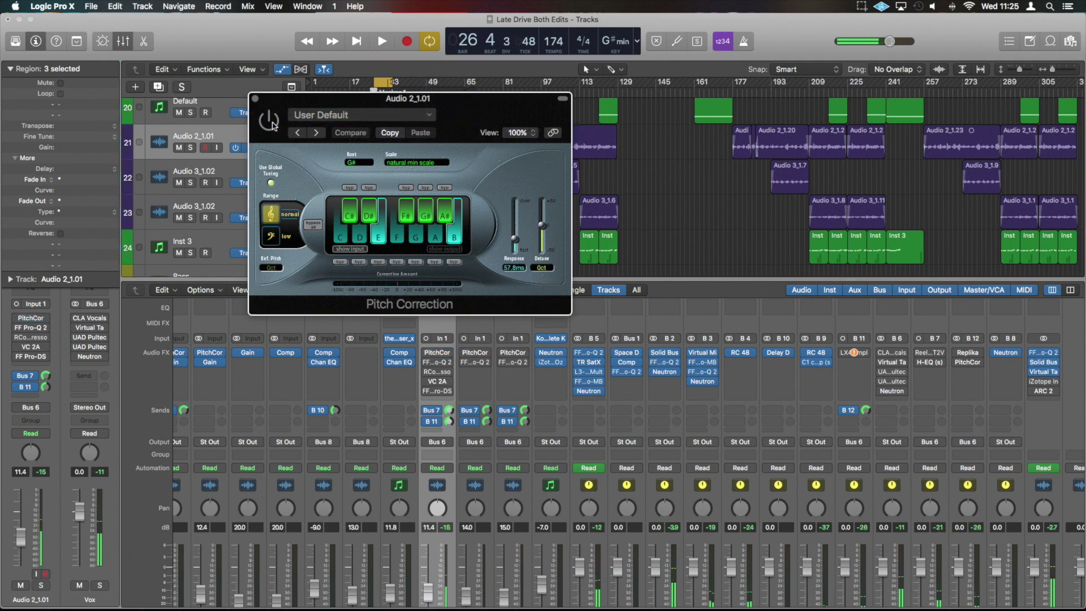
{"action": "key", "text": "space"}
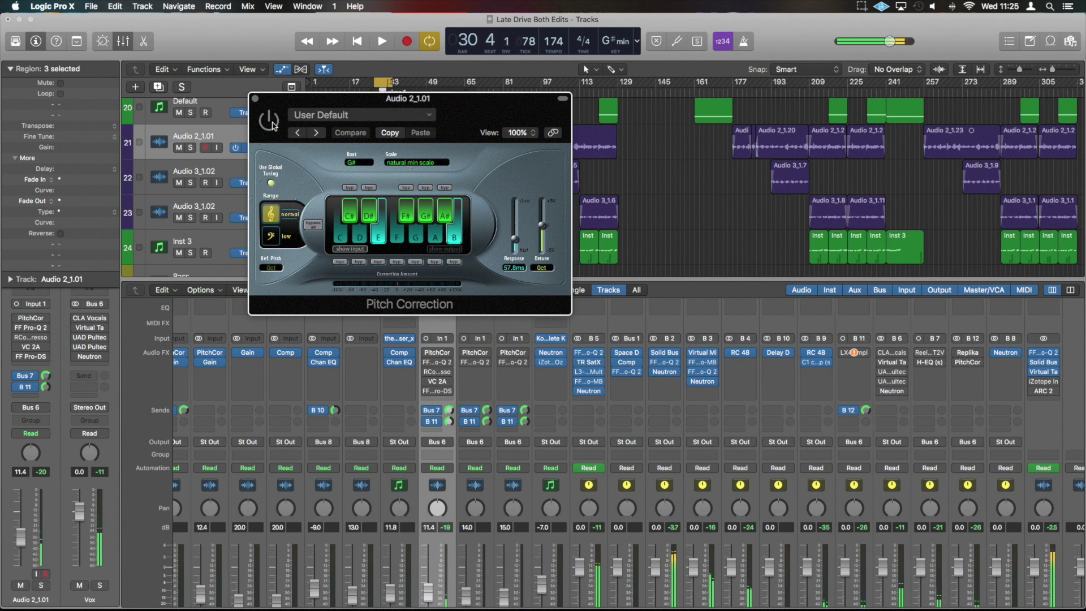
{"action": "left_click", "coordinate": [272, 123]}
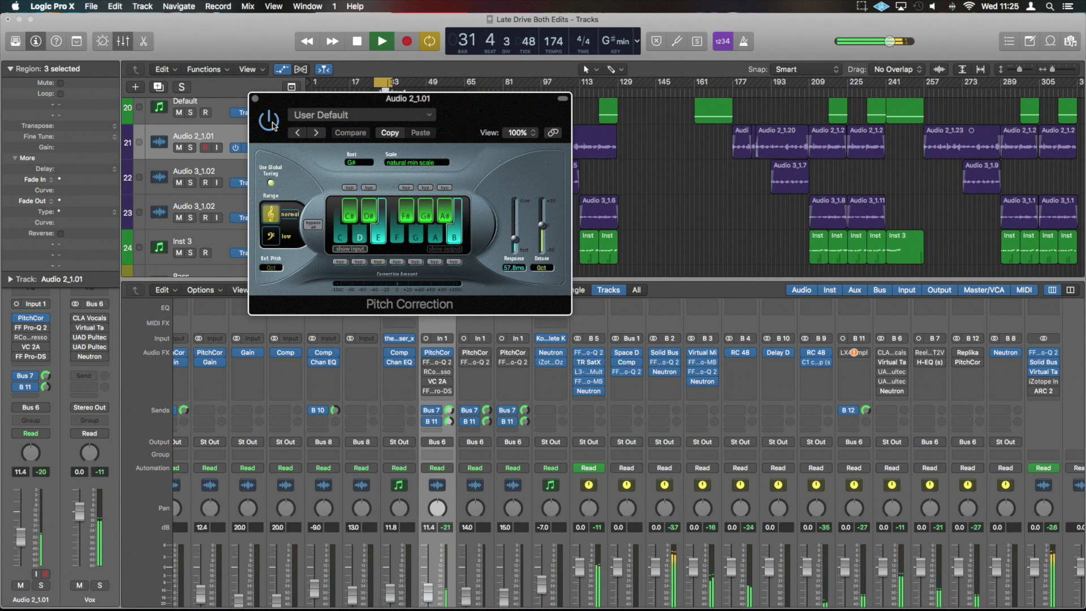
{"action": "key", "text": "space"}
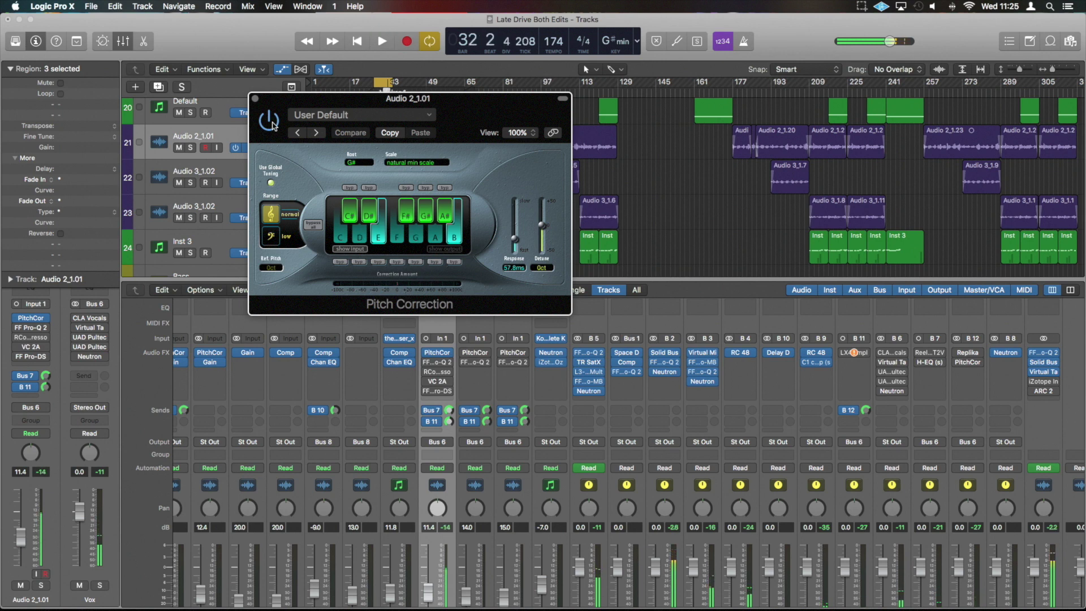
Step: Close Pitch Correction and open the FabFilter Pro-Q 2 insert of Audio 2_1.01, moving its window clear of the vocal track
{"action": "mouse_move", "coordinate": [331, 365]}
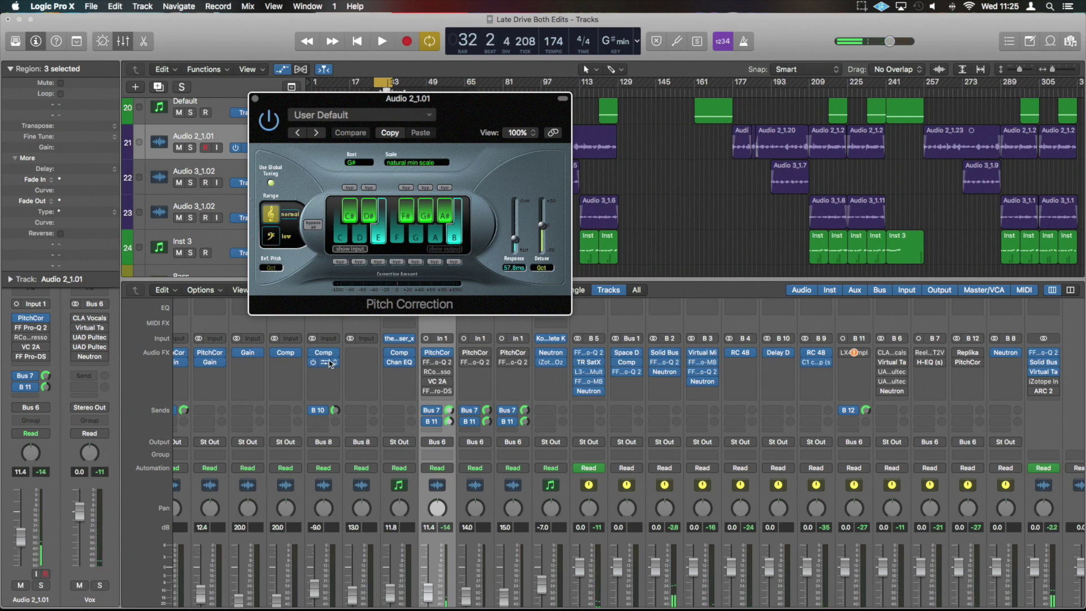
{"action": "left_click", "coordinate": [336, 363]}
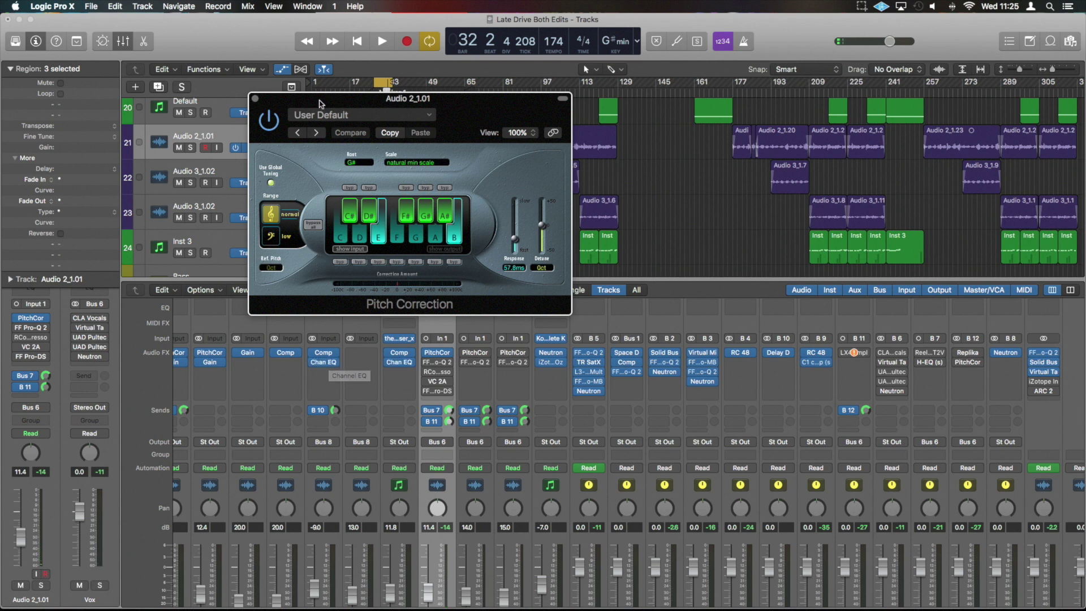
{"action": "left_click", "coordinate": [255, 98]}
{"action": "left_click", "coordinate": [439, 365]}
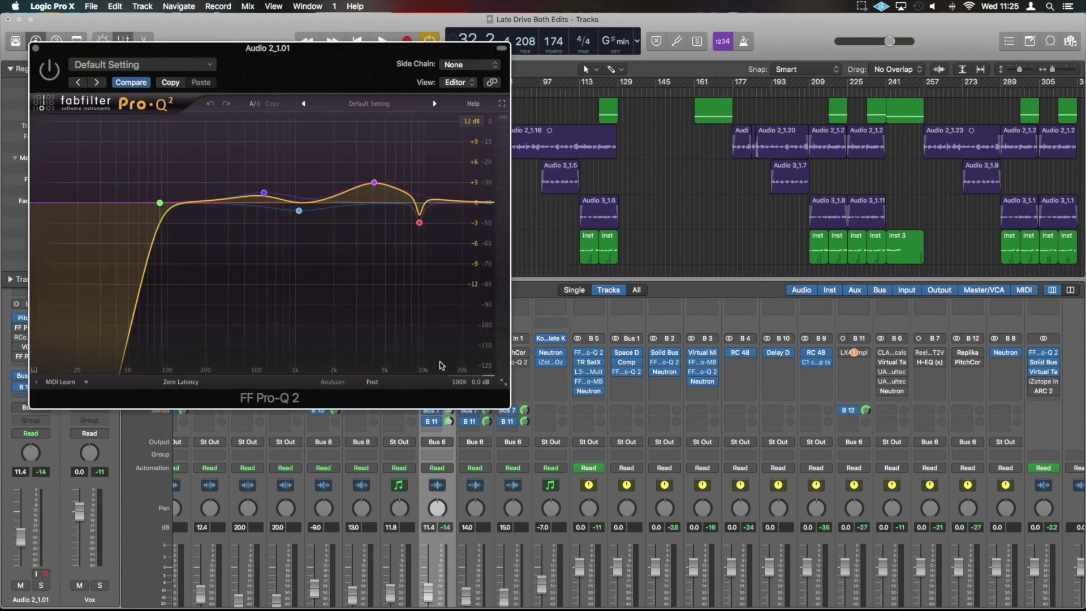
{"action": "left_click_drag", "start_coordinate": [273, 49], "coordinate": [713, 93]}
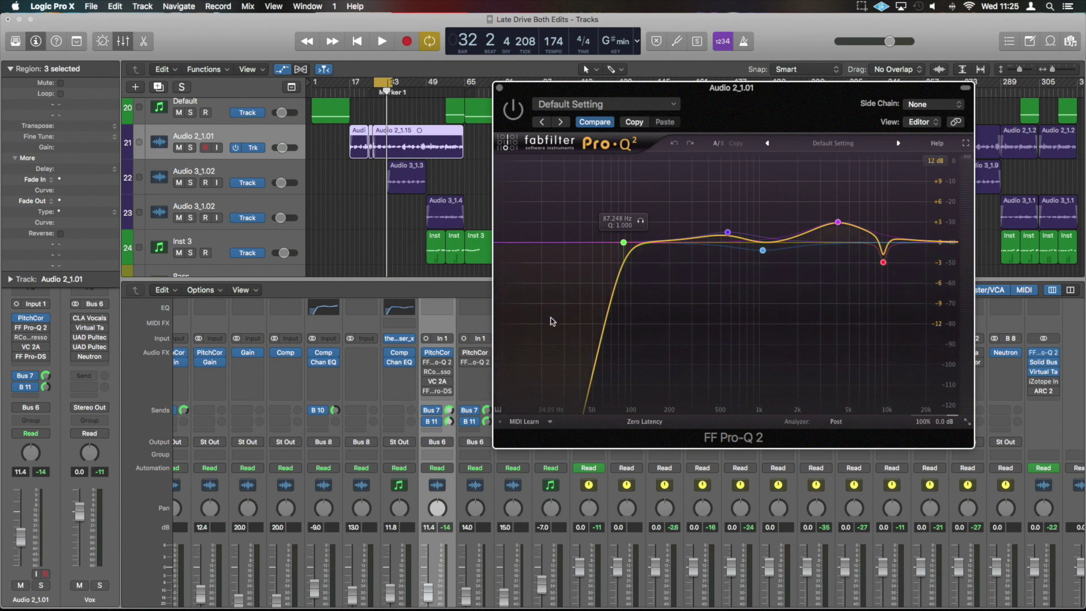
Step: Set the cycle range to about bars 17 to 33 and solo Audio 2_1.01
{"action": "mouse_move", "coordinate": [353, 85]}
{"action": "left_mouse_down"}
{"action": "mouse_move", "coordinate": [390, 88]}
{"action": "mouse_move", "coordinate": [349, 84]}
{"action": "mouse_move", "coordinate": [360, 86]}
{"action": "mouse_move", "coordinate": [351, 92]}
{"action": "left_mouse_up"}
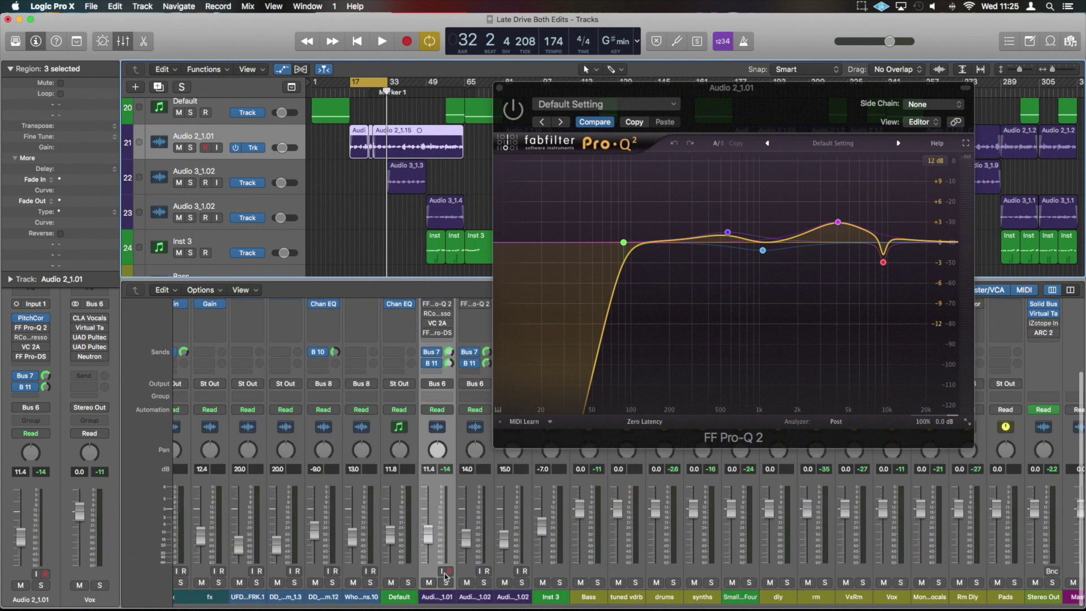
{"action": "key", "text": "s"}
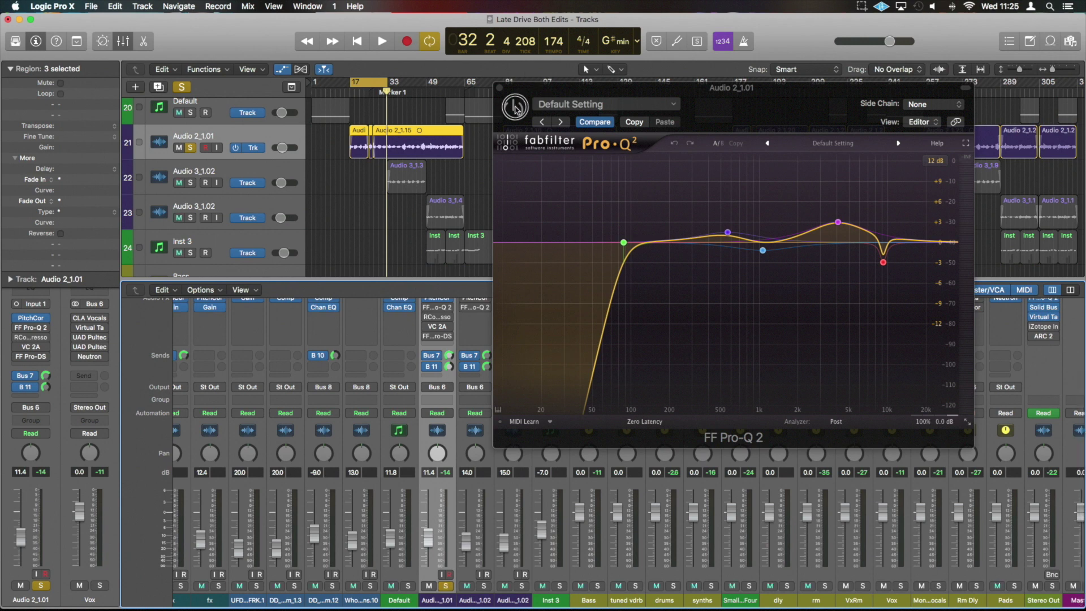
Step: Play the soloed vocal through FabFilter Pro-Q 2 with the analyzer set to Pre+Post to compare the spectrum around the low cut
{"action": "left_click", "coordinate": [718, 121]}
{"action": "key", "text": "space"}
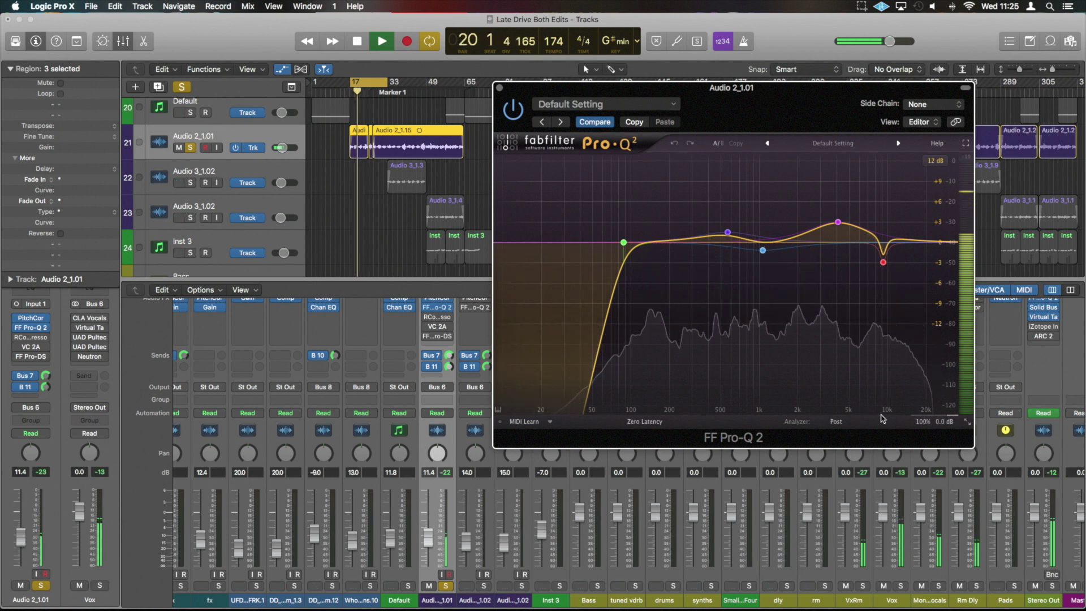
{"action": "key", "text": "space"}
{"action": "left_click", "coordinate": [842, 423]}
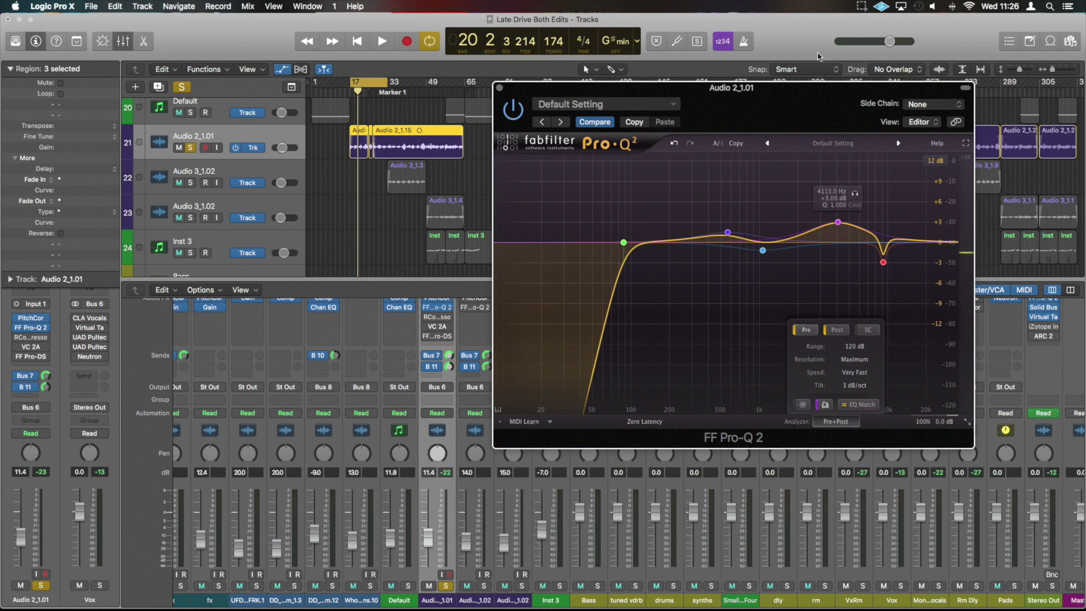
{"action": "key", "text": "space"}
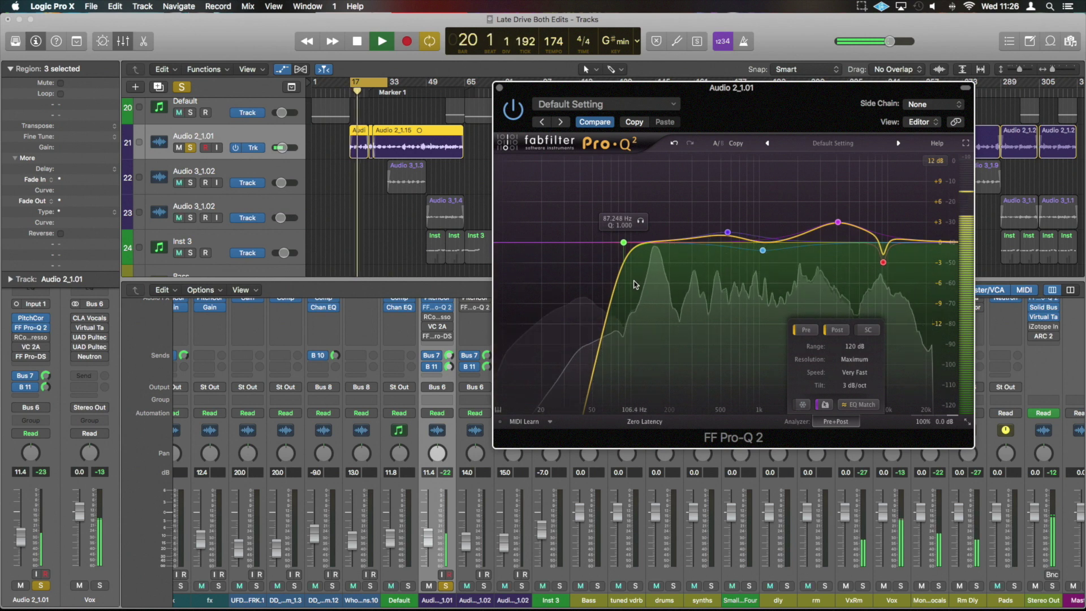
{"action": "key", "text": "space"}
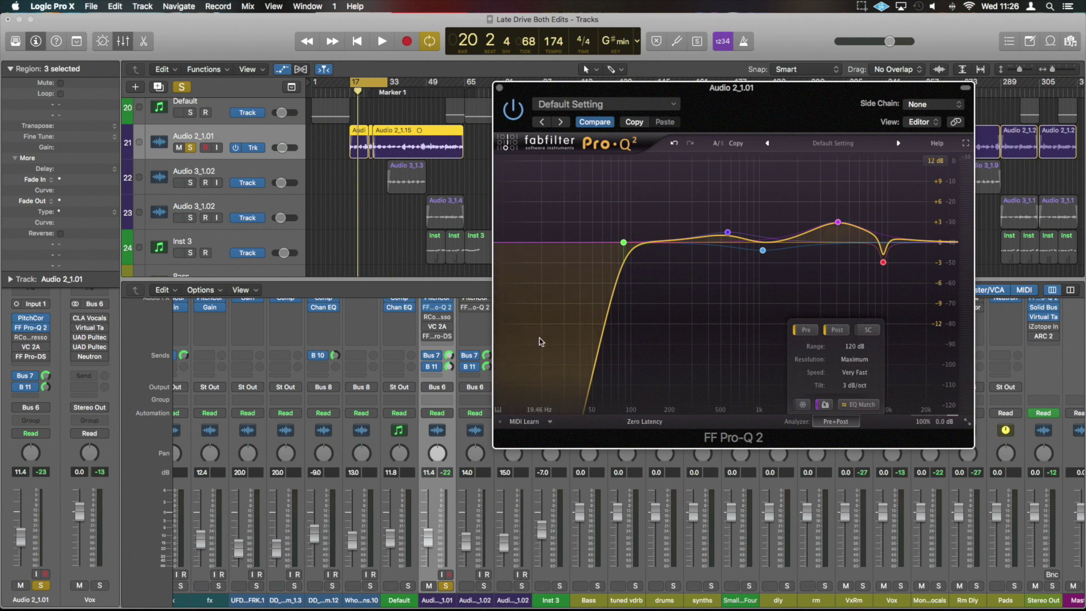
Step: Play the soloed vocal again while turning off the pre-EQ spectrum, leaving the analyzer on Post
{"action": "key", "text": "space"}
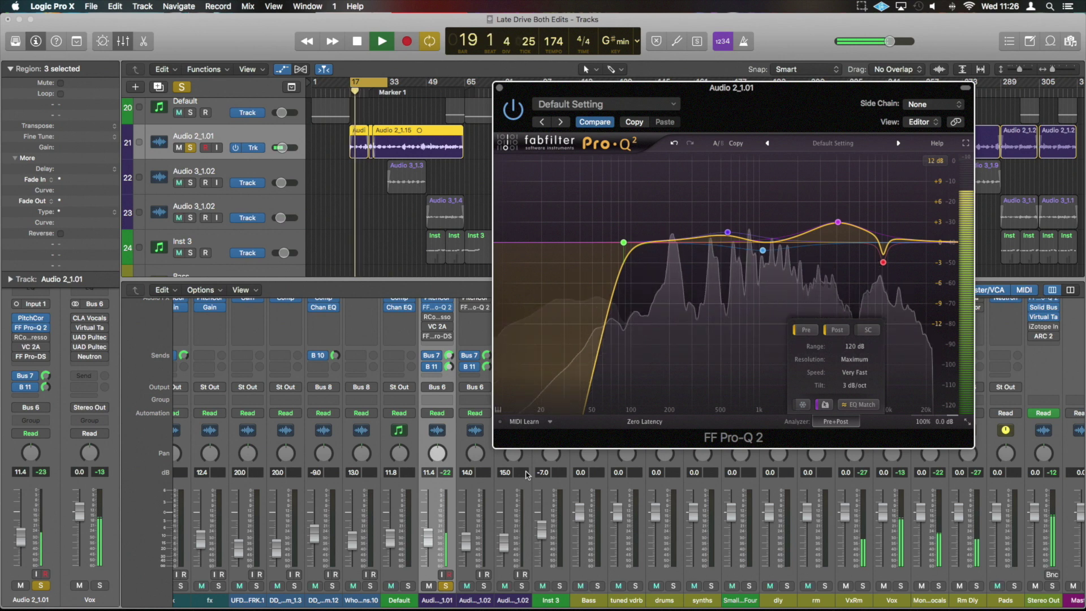
{"action": "left_click", "coordinate": [805, 330]}
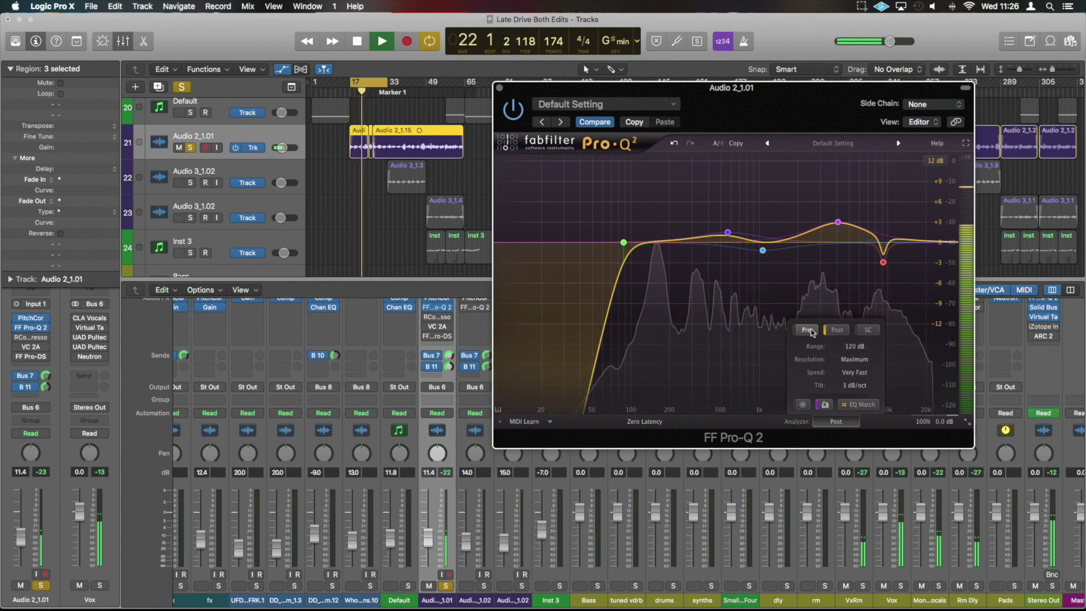
{"action": "key", "text": "space"}
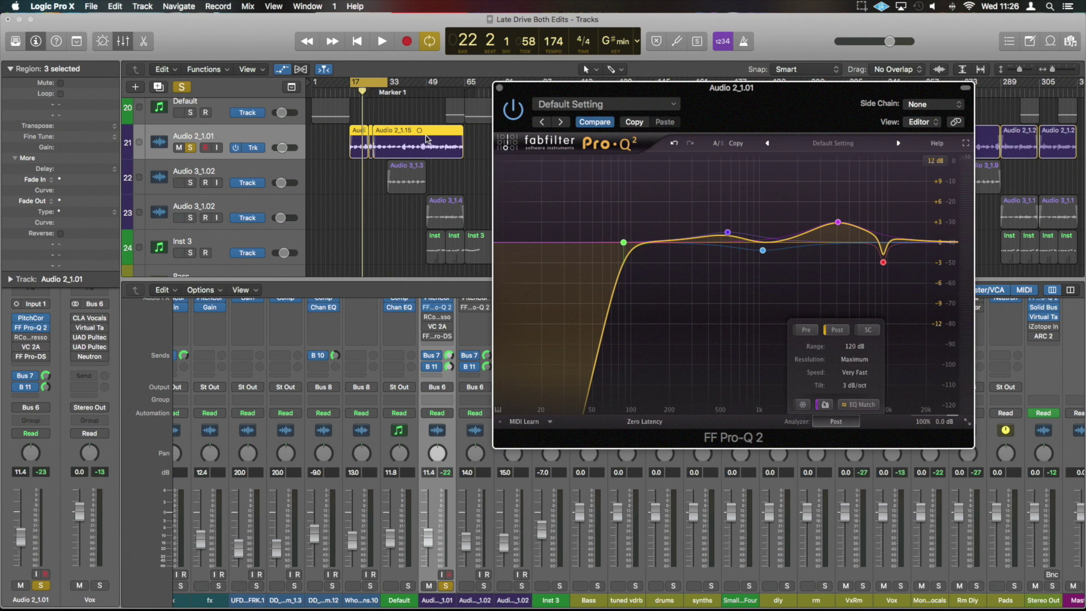
Step: Unsolo Audio 2_1.01 and play the full mix to hear the Pro-Q 2 vocal equalization in context
{"action": "left_click", "coordinate": [182, 87]}
{"action": "key", "text": "space"}
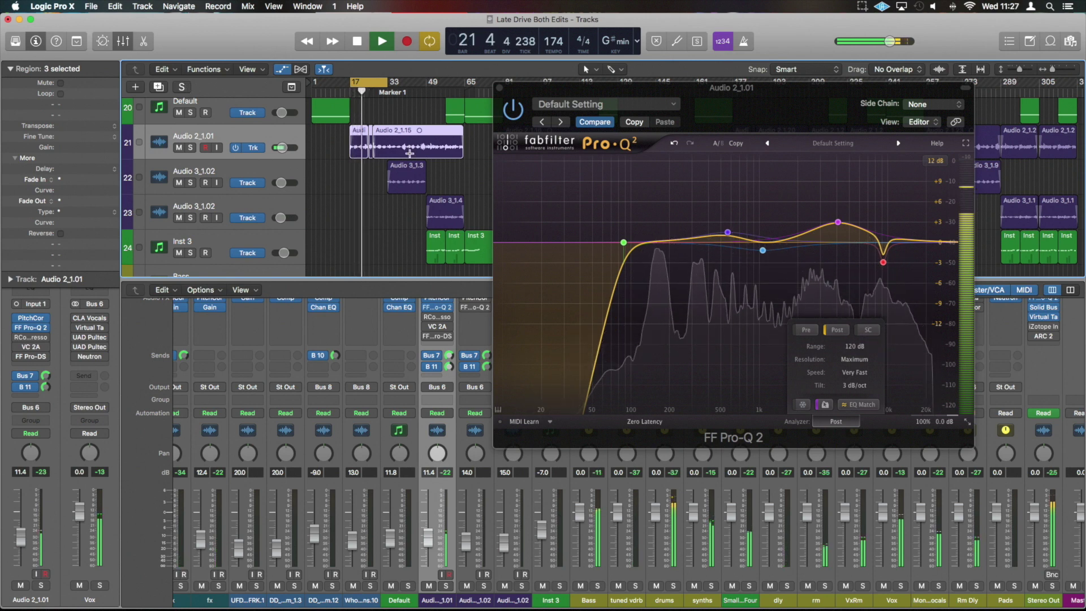
{"action": "key", "text": "space"}
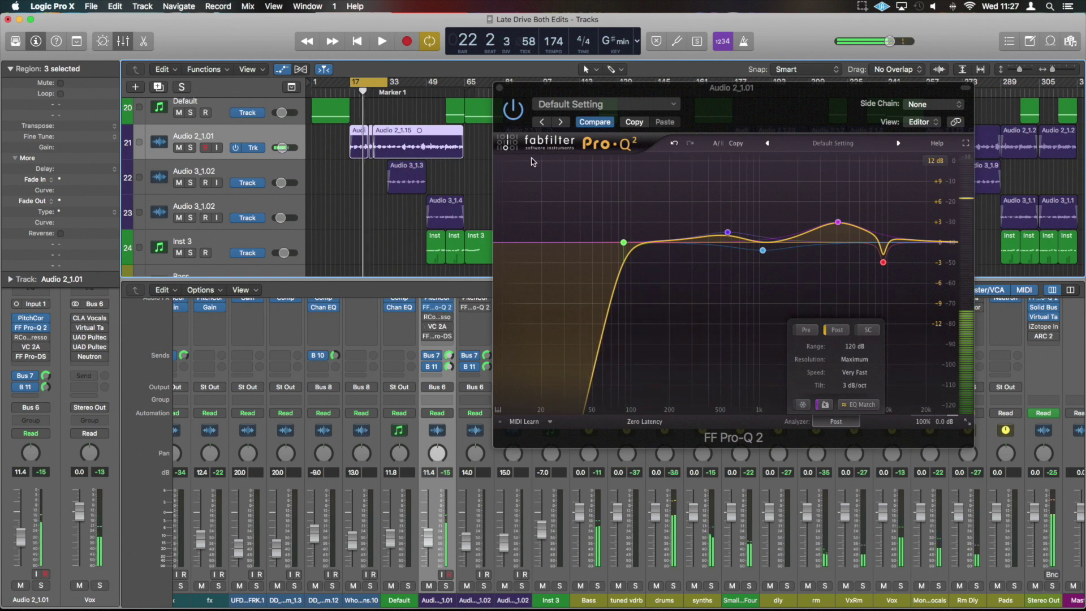
{"action": "key", "text": "space"}
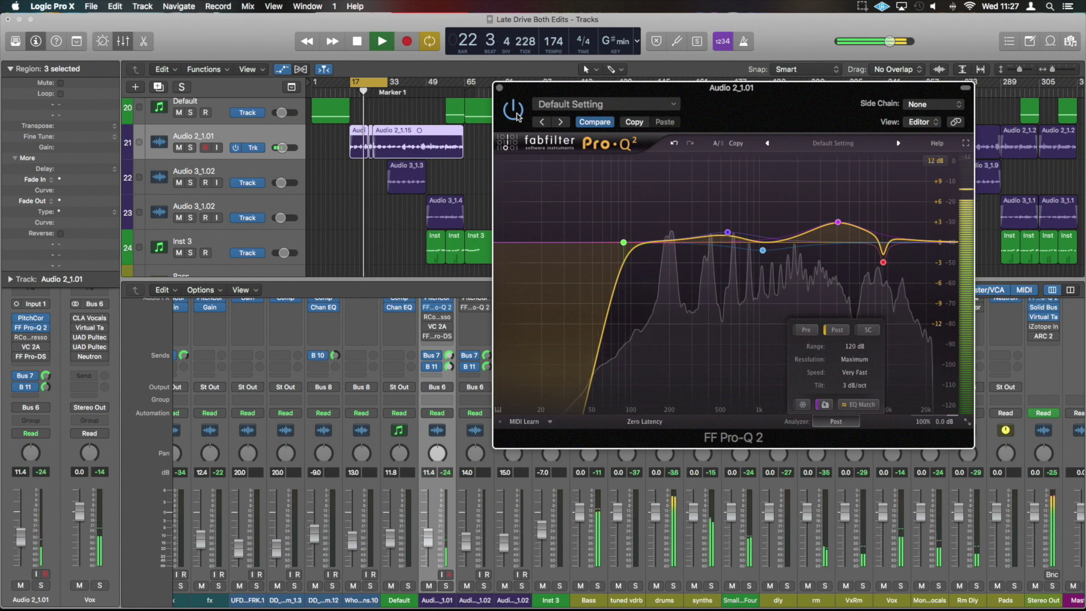
{"action": "key", "text": "space"}
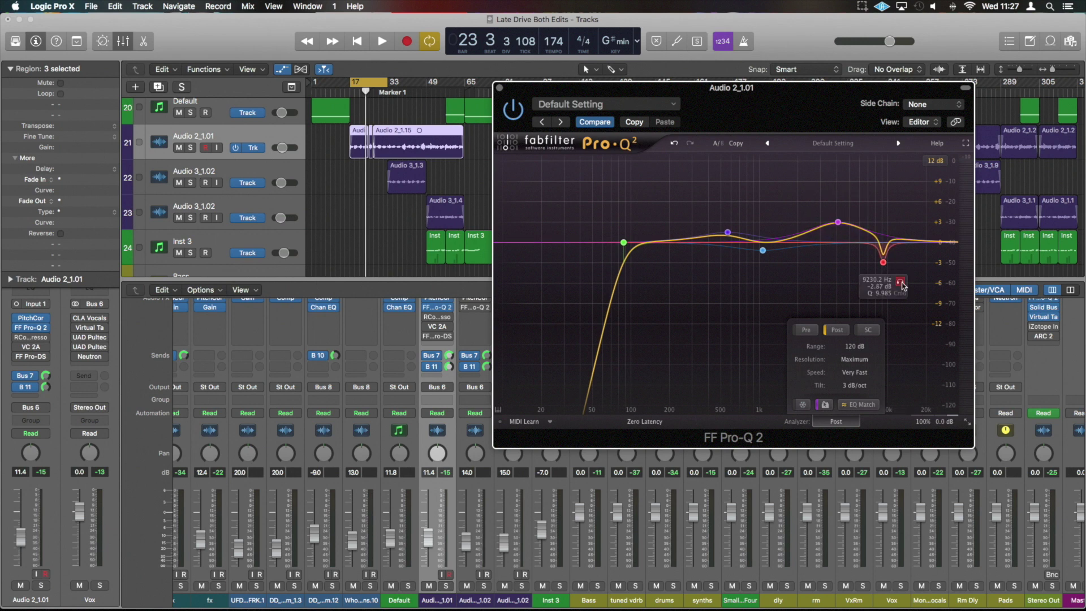
Step: Solo Audio 2_1.01 and play only the narrow cut band around 9230 Hz using the EQ's band solo, then release it
{"action": "left_click", "coordinate": [190, 148]}
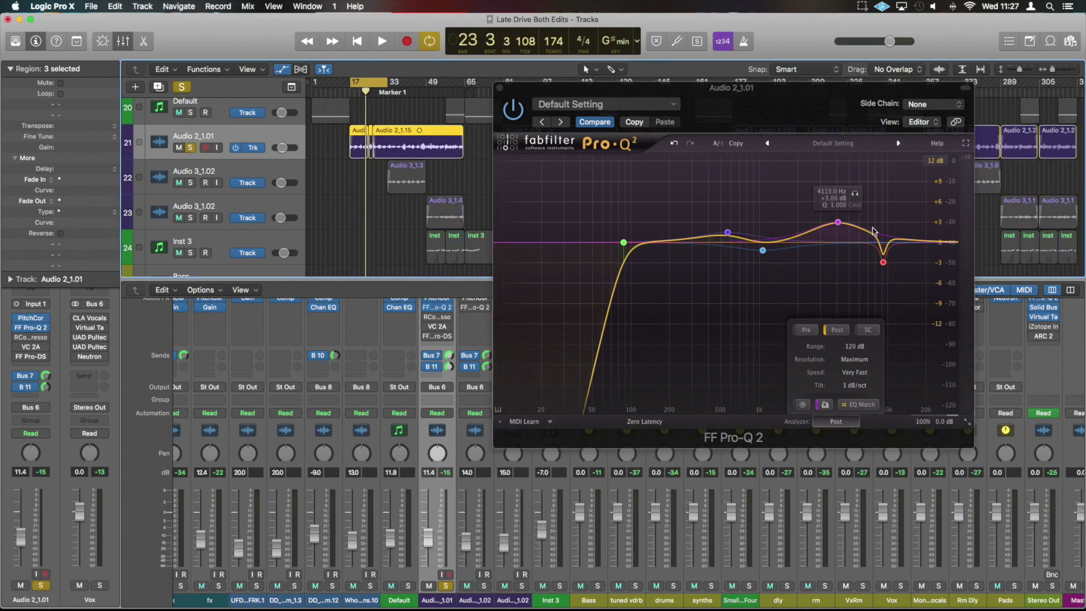
{"action": "left_click", "coordinate": [901, 281]}
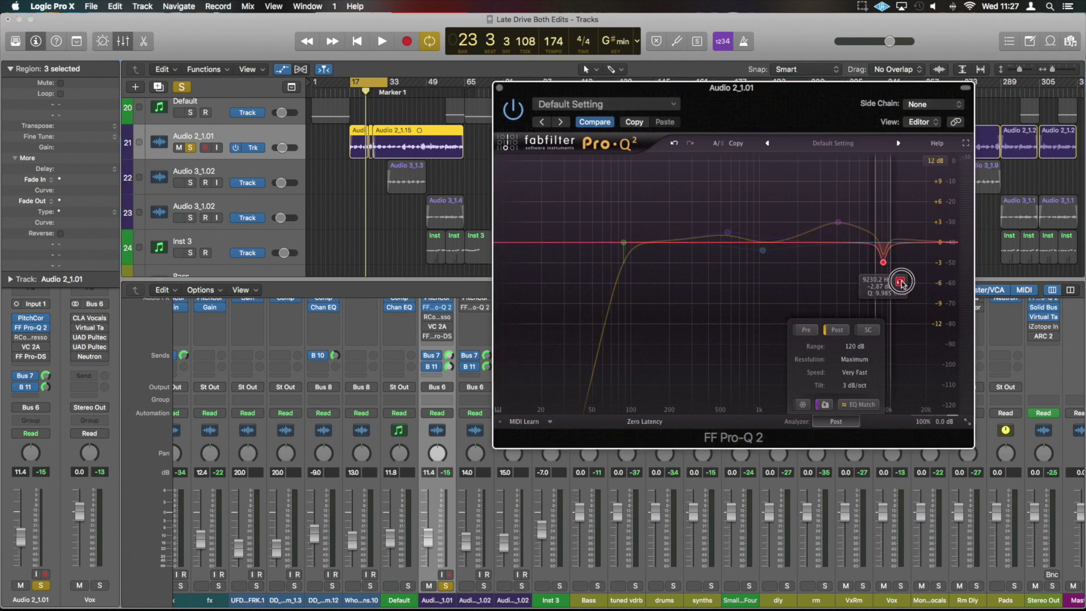
{"action": "key", "text": "space"}
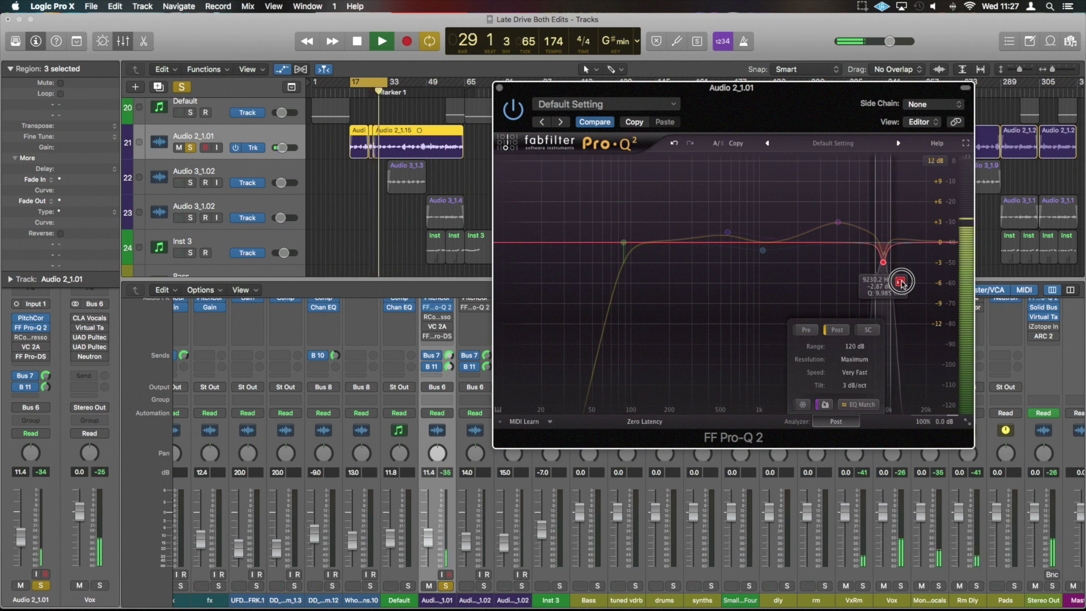
{"action": "left_click", "coordinate": [901, 282]}
{"action": "key", "text": "space"}
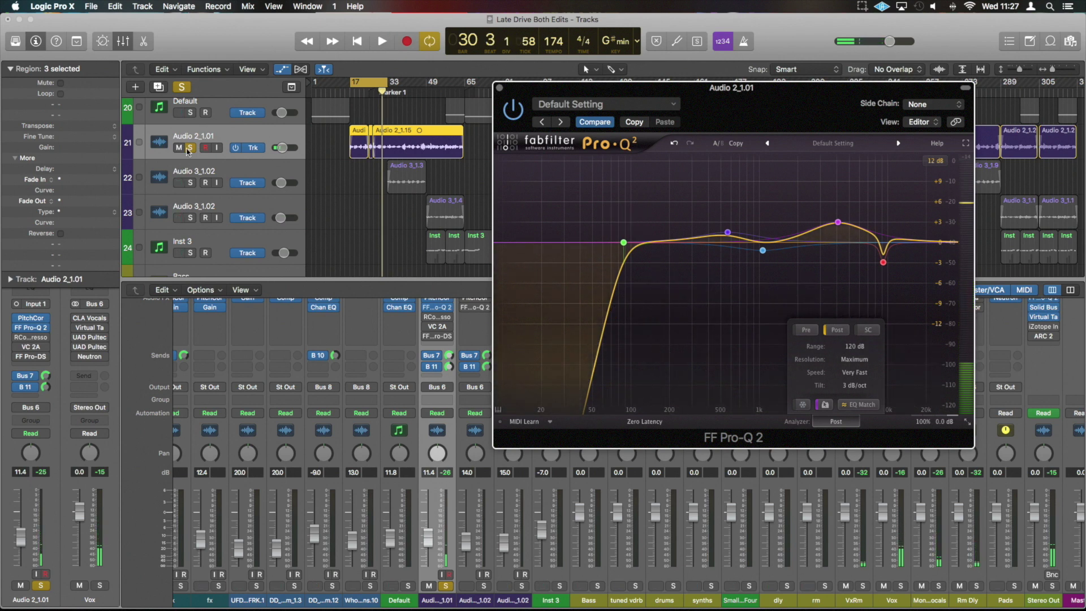
Step: Switch on and open RCompressor on Audio 2_1.01 in place of Pro-Q 2, move its window clear of the vocal regions, and play the soloed vocal
{"action": "mouse_move", "coordinate": [431, 320]}
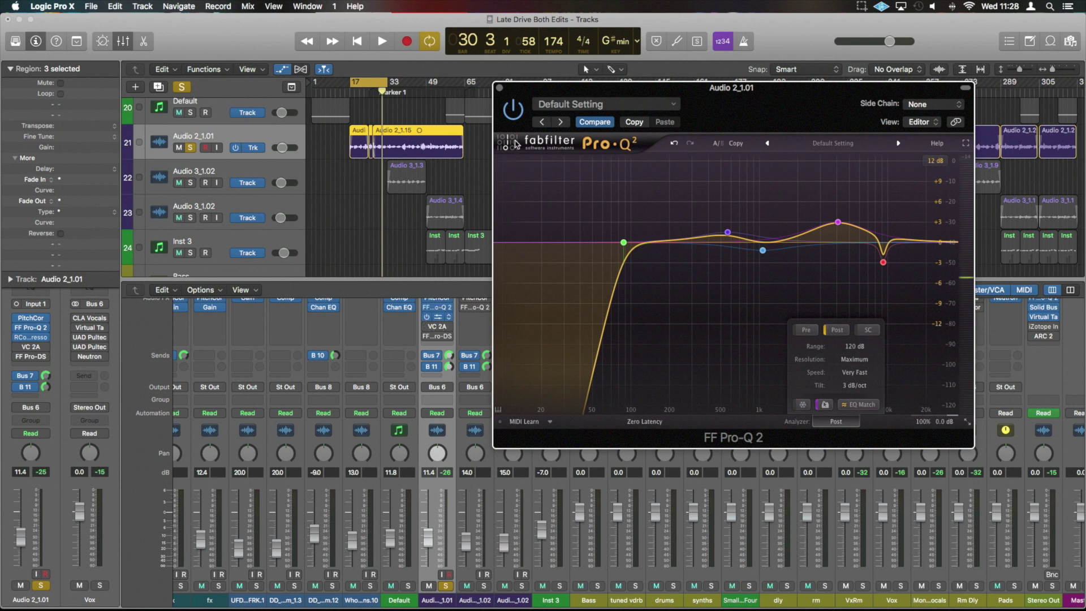
{"action": "left_click", "coordinate": [437, 321]}
{"action": "left_click", "coordinate": [499, 88]}
{"action": "left_click_drag", "start_coordinate": [136, 52], "coordinate": [647, 93]}
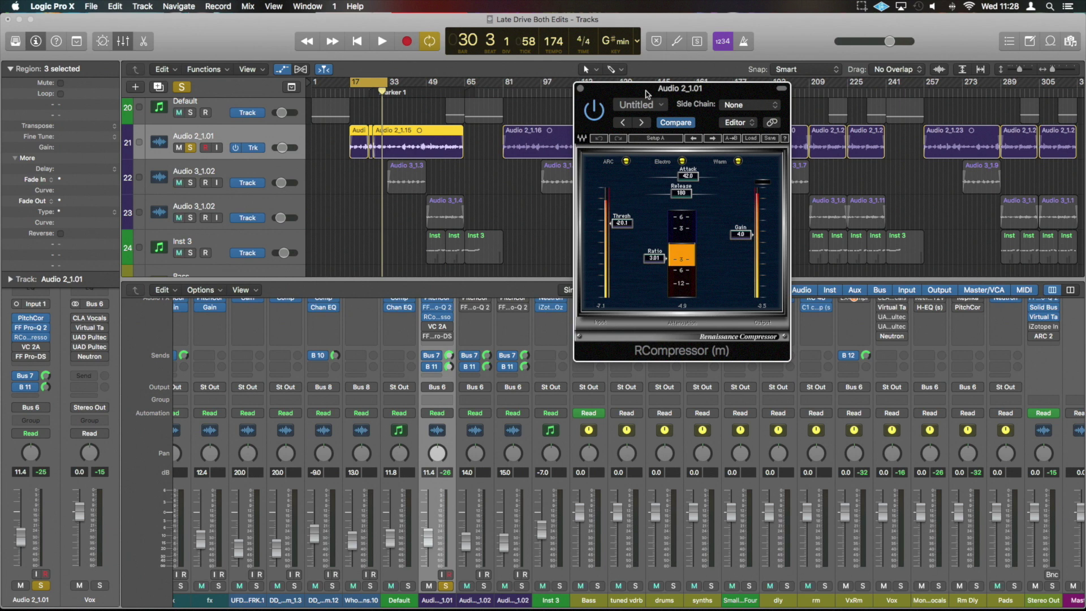
{"action": "key", "text": "space"}
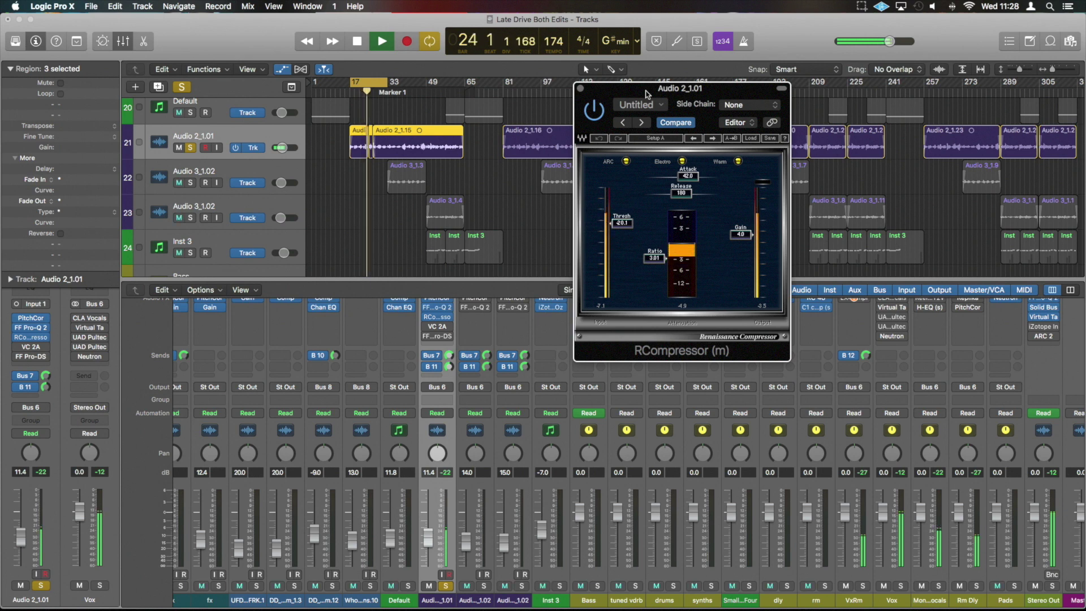
{"action": "key", "text": "space"}
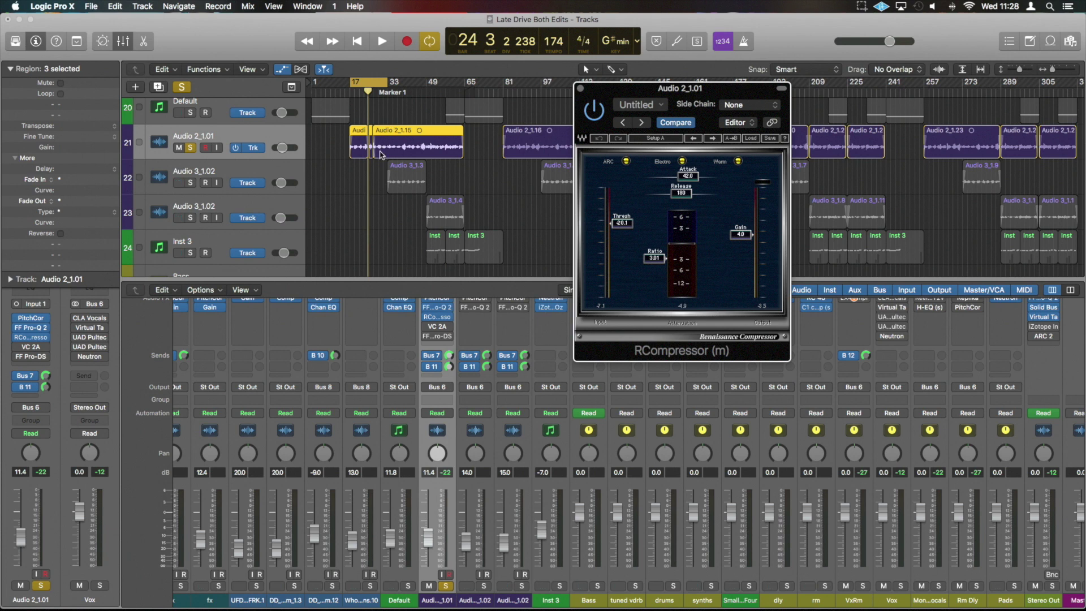
Step: Toggle the automation display on and off and examine the level differences between phrases in the Audio 2_1.01 waveform
{"action": "key", "text": "a"}
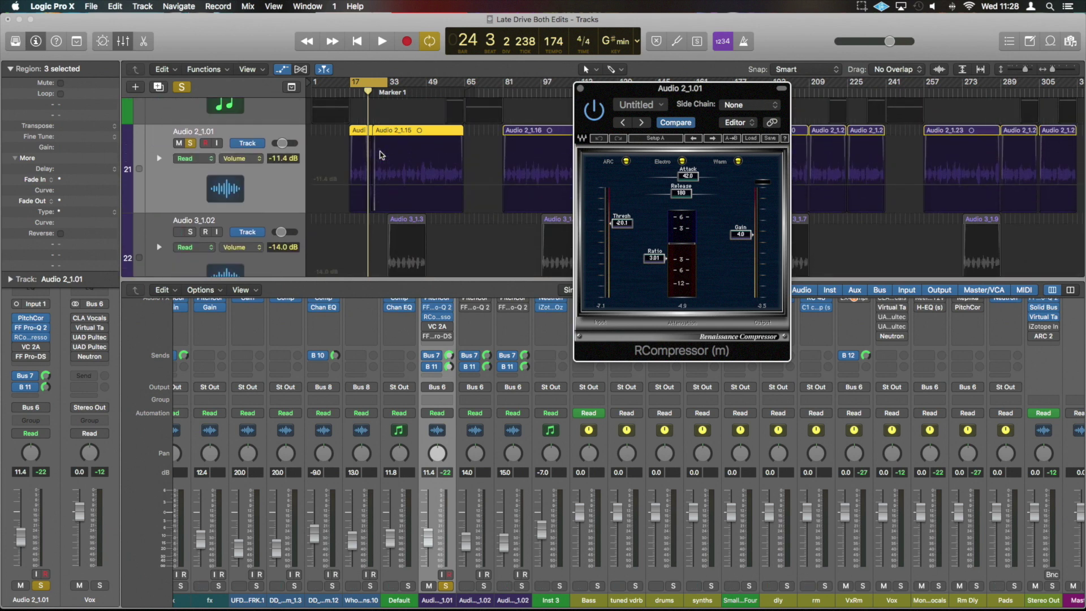
{"action": "key", "text": "a"}
{"action": "left_click", "coordinate": [381, 155]}
{"action": "scroll", "coordinate": [381, 155], "scroll_direction": "up", "scroll_amount": 12}
{"action": "scroll", "coordinate": [380, 155], "scroll_direction": "down", "scroll_amount": 4}
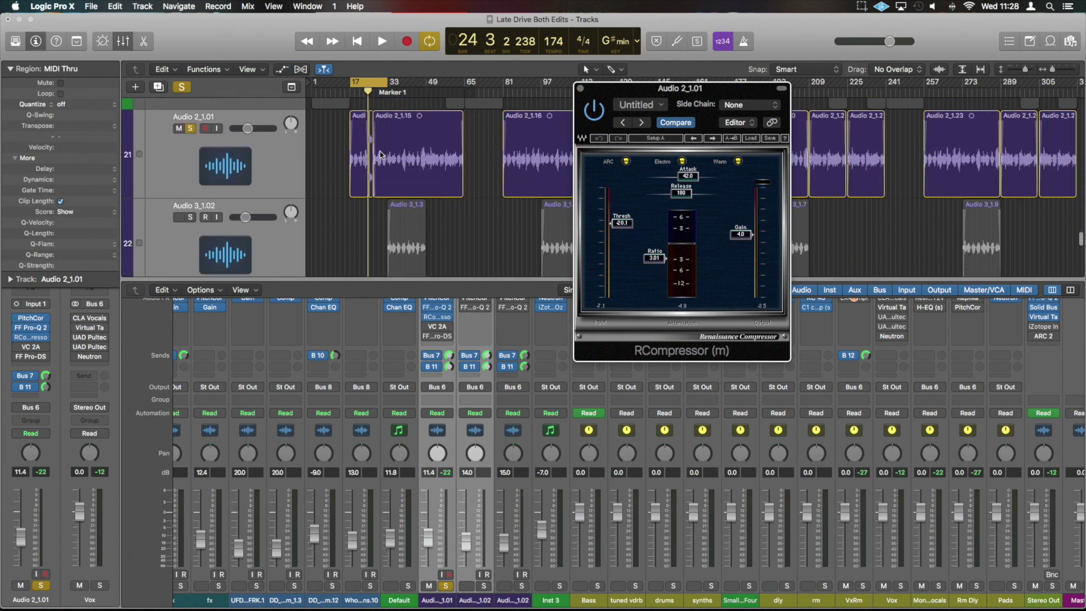
{"action": "scroll", "coordinate": [382, 156], "scroll_direction": "right", "scroll_amount": 10}
{"action": "scroll", "coordinate": [382, 156], "scroll_direction": "left", "scroll_amount": 3}
{"action": "scroll", "coordinate": [382, 156], "scroll_direction": "up", "scroll_amount": 4}
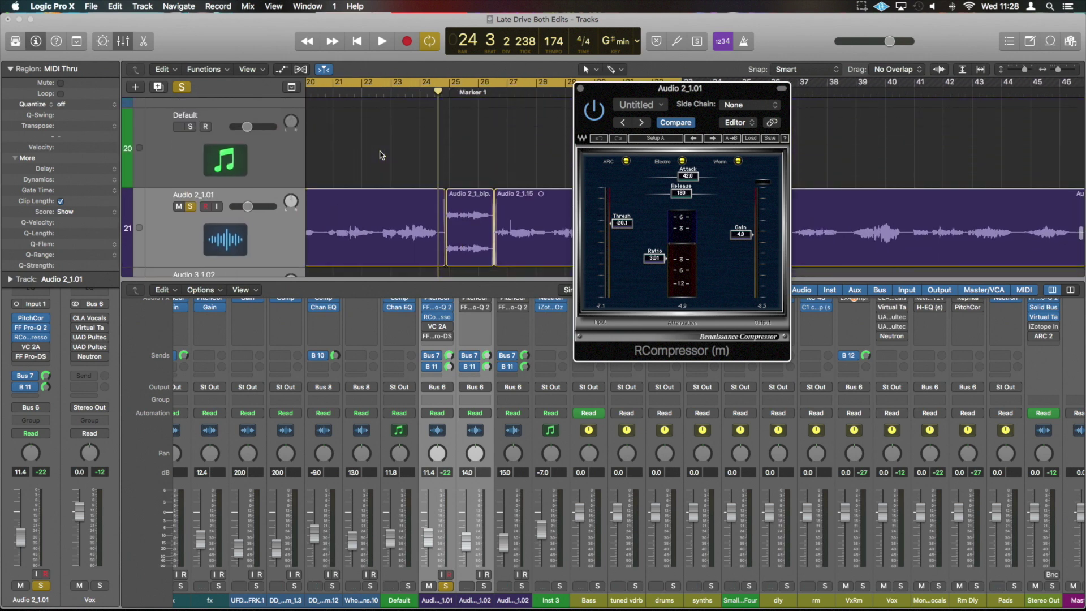
{"action": "scroll", "coordinate": [380, 154], "scroll_direction": "right", "scroll_amount": 10}
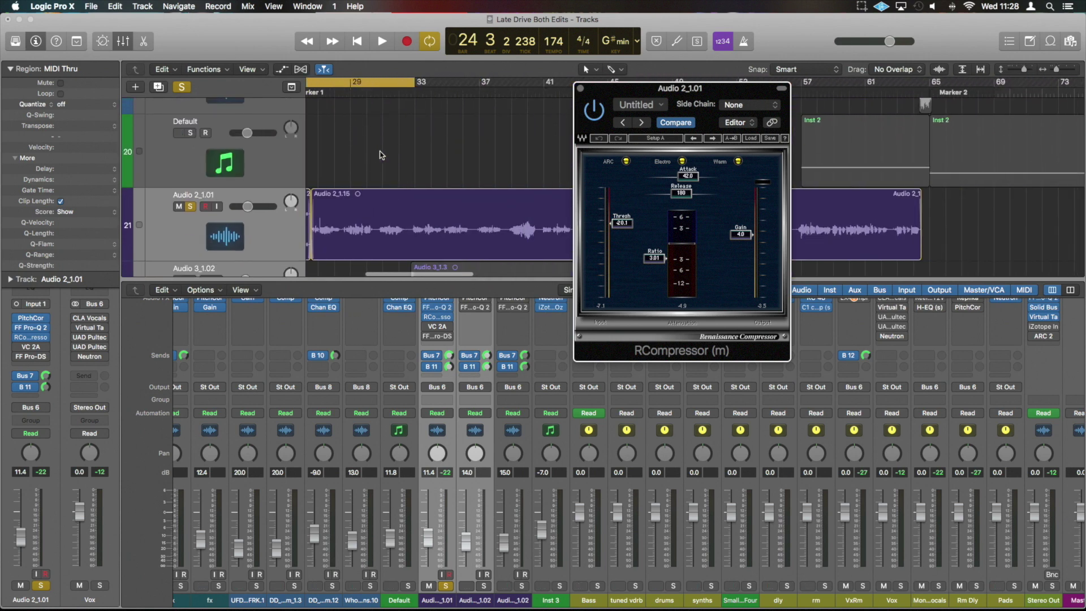
Step: Inspect the loud and quiet passages of the Audio 2_1.01 regions up close, mainly from bar 17 onward
{"action": "key", "text": "super+Down"}
{"action": "key", "text": "super+Down"}
{"action": "key", "text": "super+Down"}
{"action": "scroll", "coordinate": [380, 155], "scroll_direction": "left", "scroll_amount": 5}
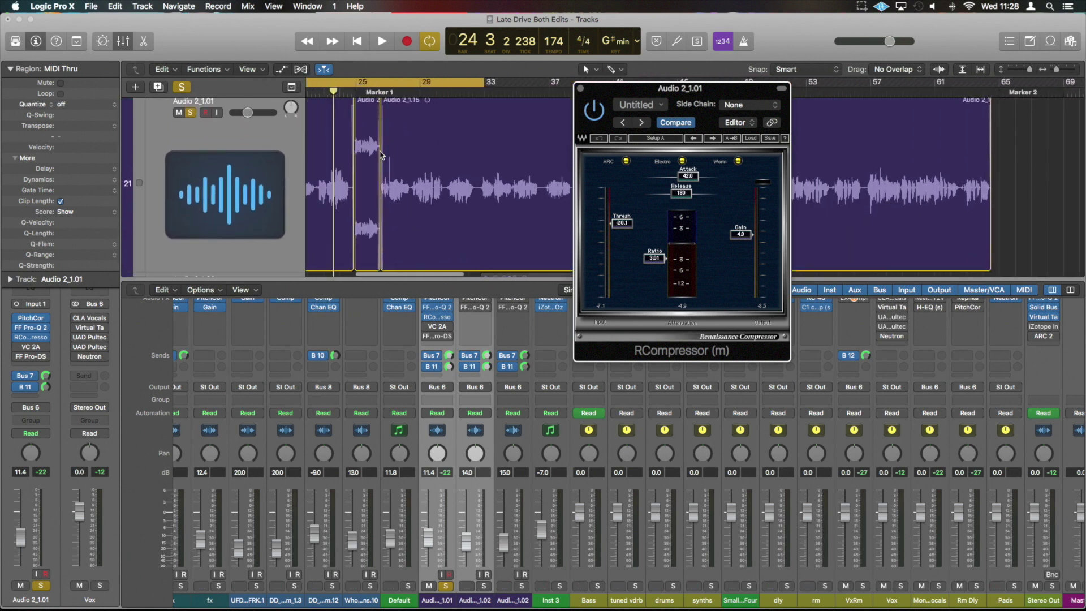
{"action": "key", "text": "super+Right"}
{"action": "key", "text": "super+Right"}
{"action": "key", "text": "super+Right"}
{"action": "scroll", "coordinate": [380, 155], "scroll_direction": "left", "scroll_amount": 5}
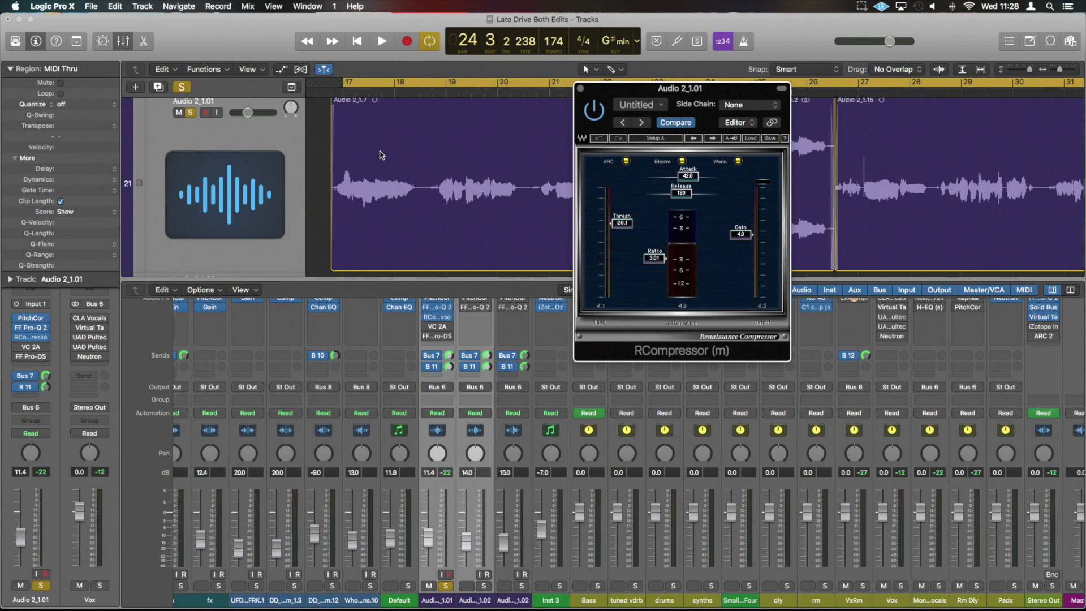
{"action": "key", "text": "super+Left"}
{"action": "key", "text": "super+Left"}
{"action": "key", "text": "super+Left"}
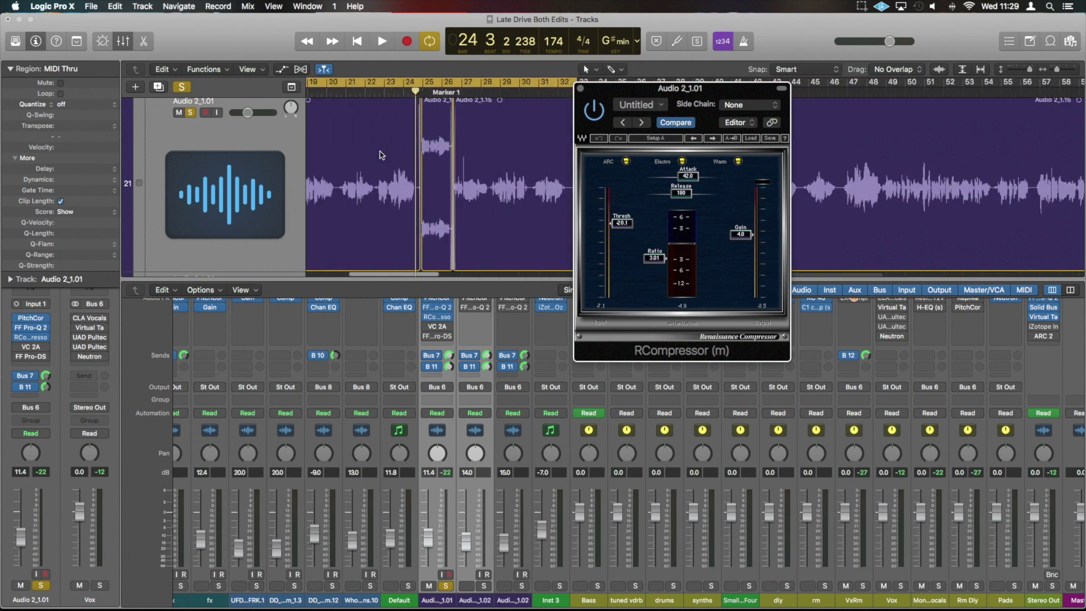
{"action": "key", "text": "super+Up"}
{"action": "key", "text": "super+Up"}
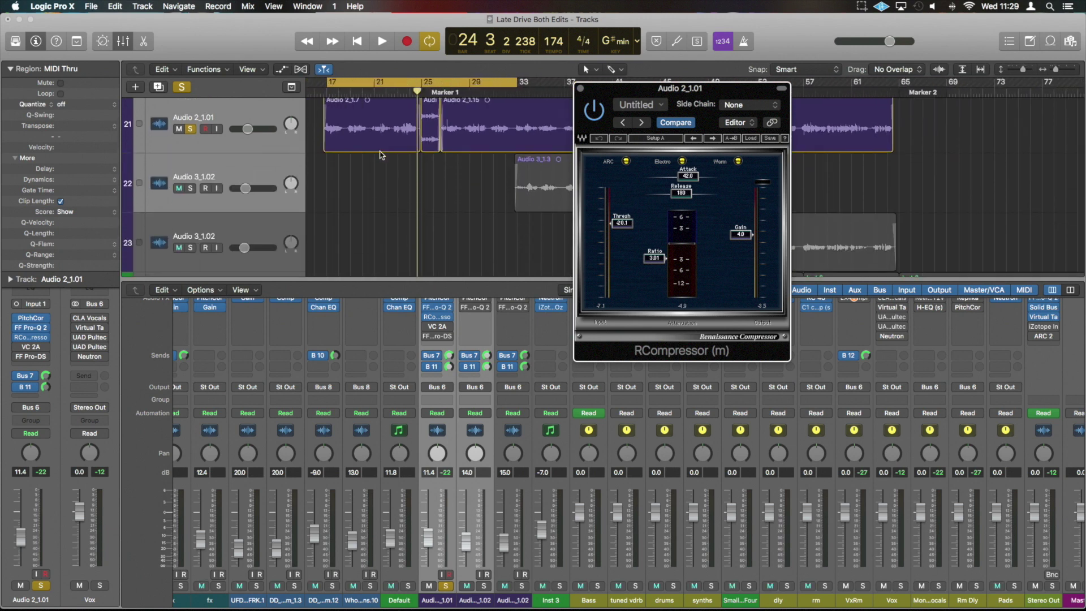
Step: Close RCompressor, switch on and open VC 2A on Audio 2_1.01, move its window aside, and play the soloed vocal through it
{"action": "left_click", "coordinate": [580, 89]}
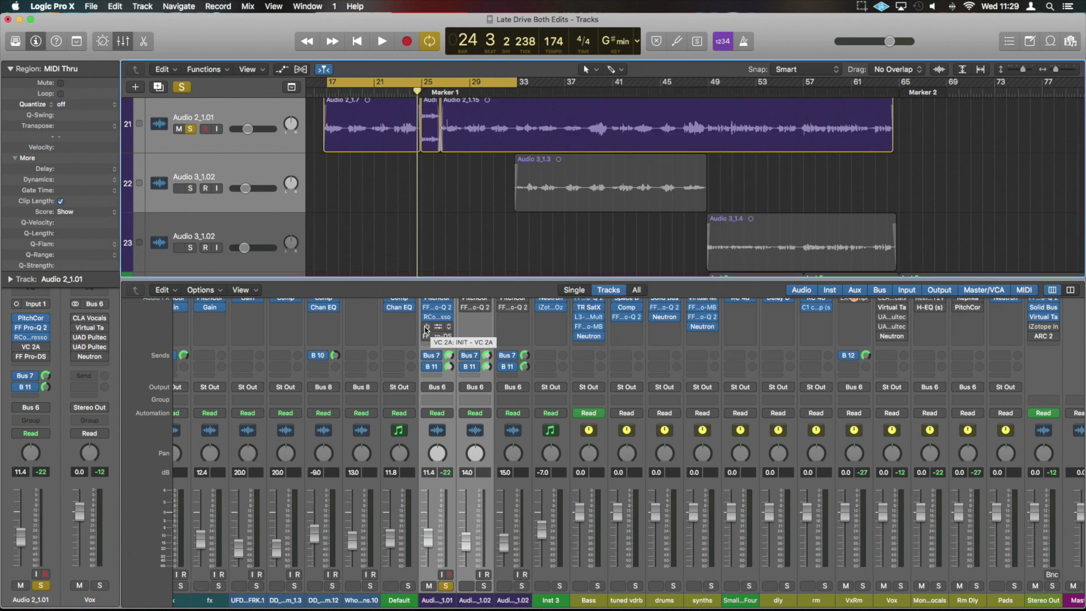
{"action": "left_click", "coordinate": [440, 330]}
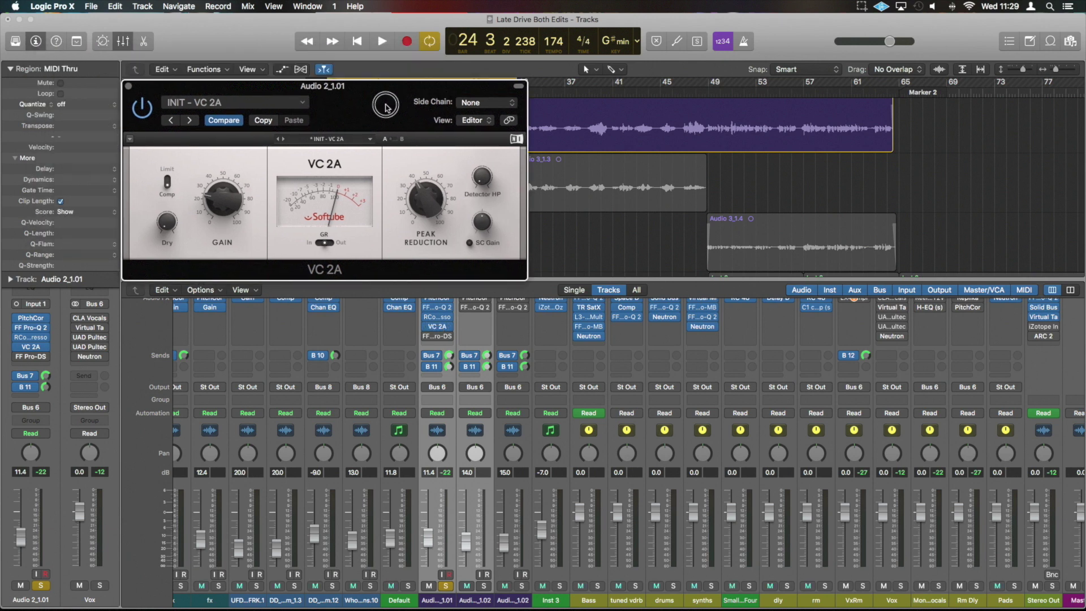
{"action": "left_click_drag", "start_coordinate": [271, 62], "coordinate": [738, 153]}
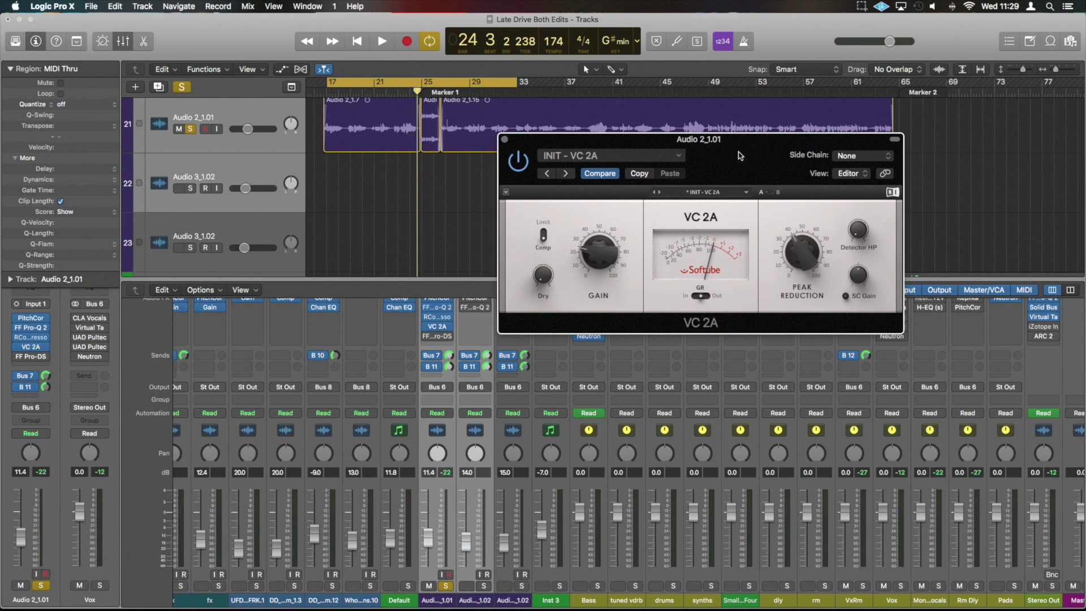
{"action": "key", "text": "space"}
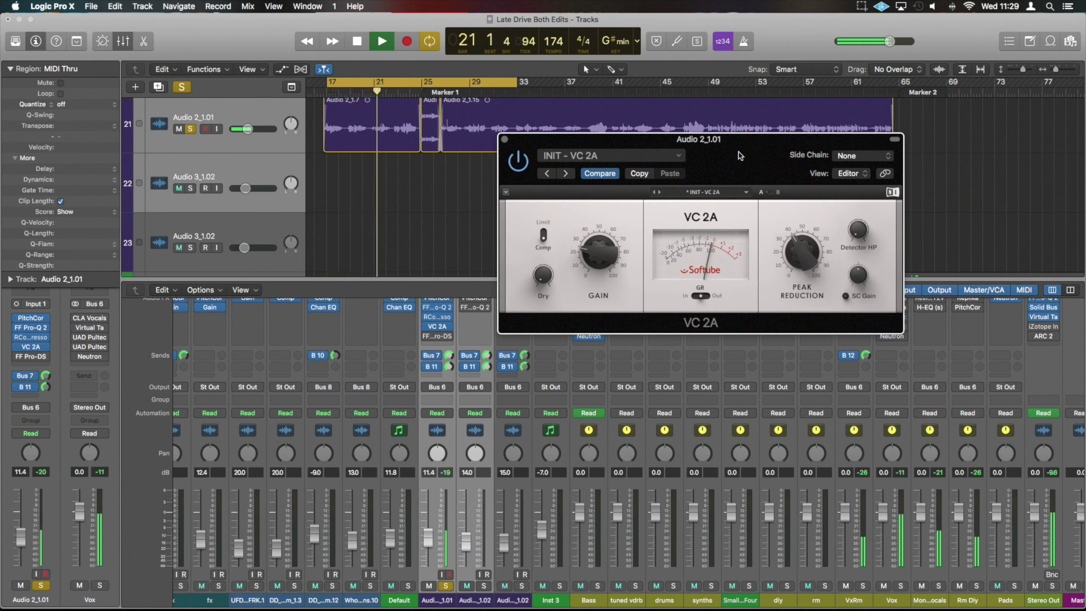
{"action": "key", "text": "space"}
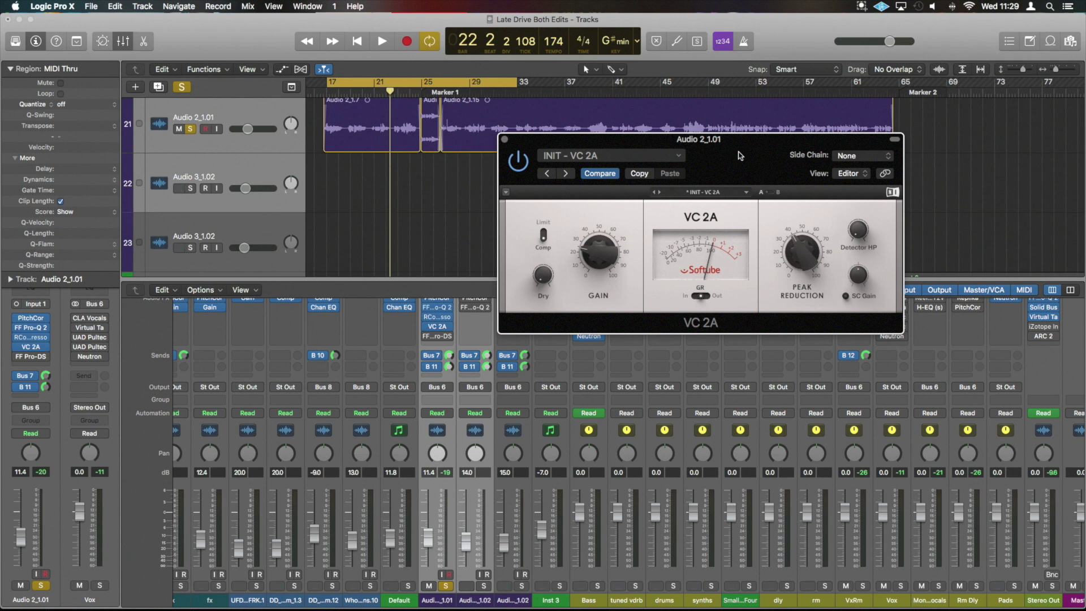
Step: Unsolo Audio 2_1.01 and play the full mix with VC 2A bypassed
{"action": "left_click", "coordinate": [191, 129]}
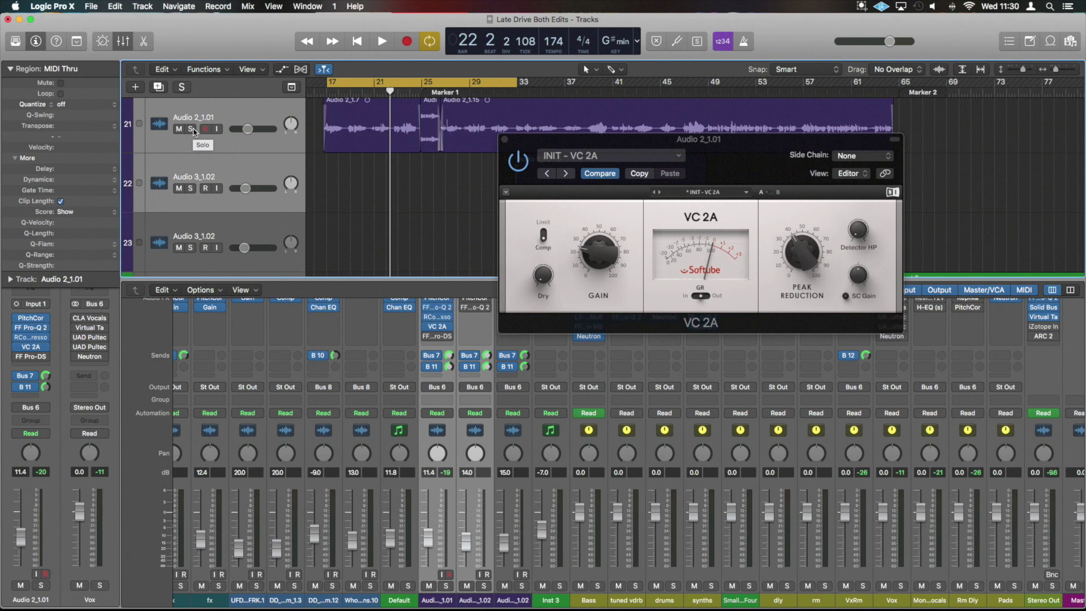
{"action": "key", "text": "space"}
{"action": "left_click", "coordinate": [519, 162]}
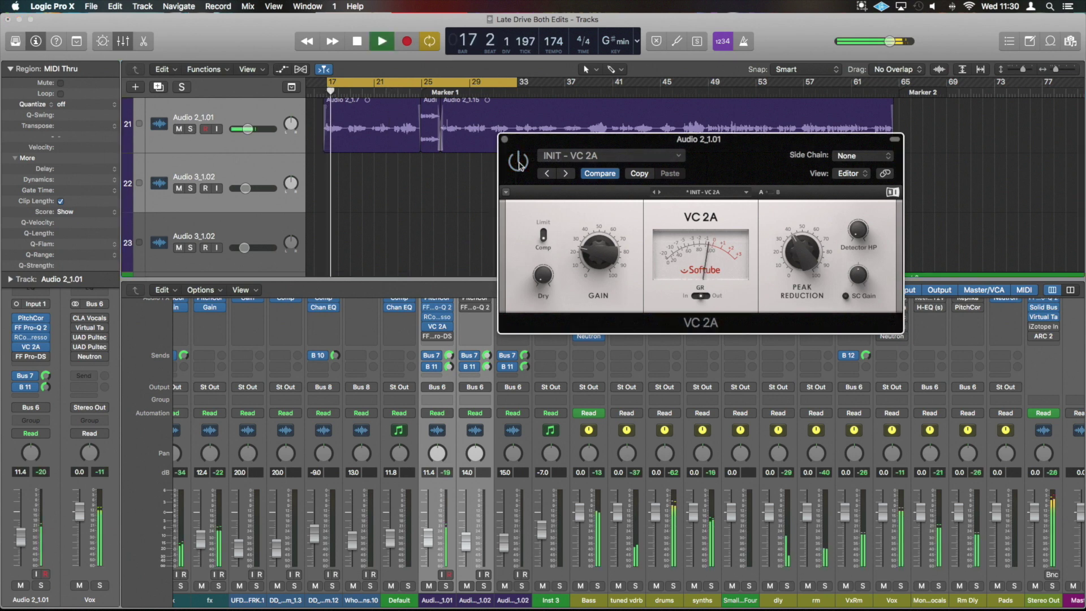
{"action": "key", "text": "space"}
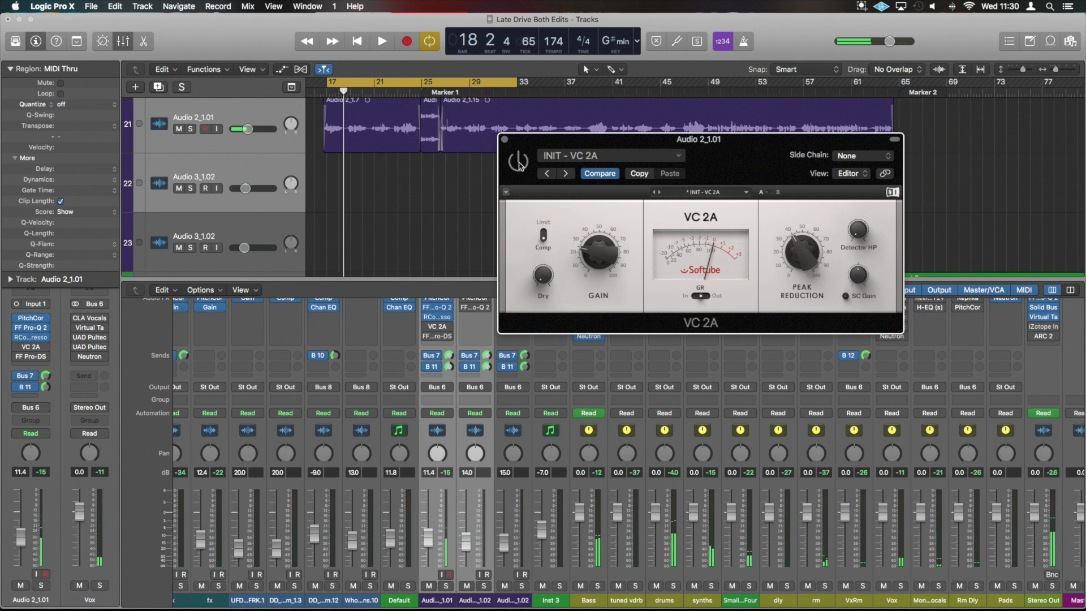
Step: Compare the full mix with VC 2A bypassed and switched back on, playing both versions
{"action": "key", "text": "space"}
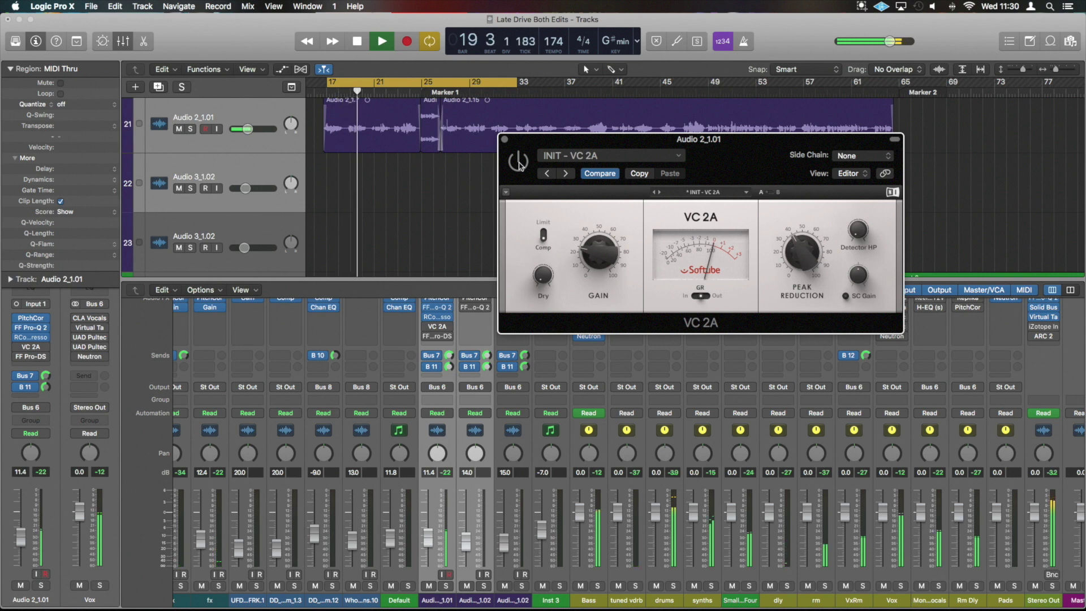
{"action": "key", "text": "space"}
{"action": "left_click", "coordinate": [519, 165]}
{"action": "key", "text": "space"}
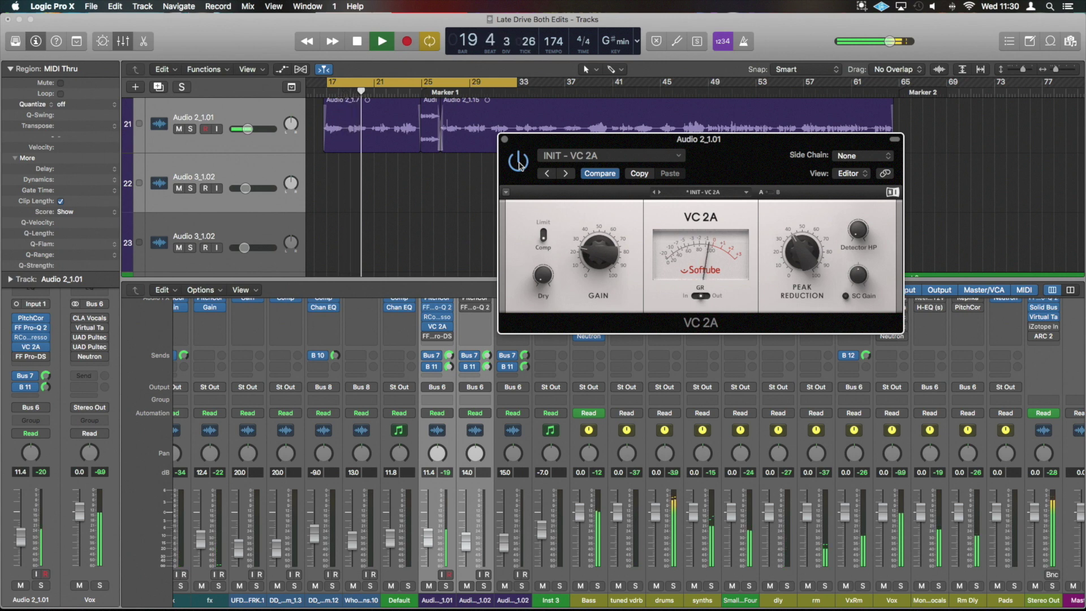
{"action": "key", "text": "space"}
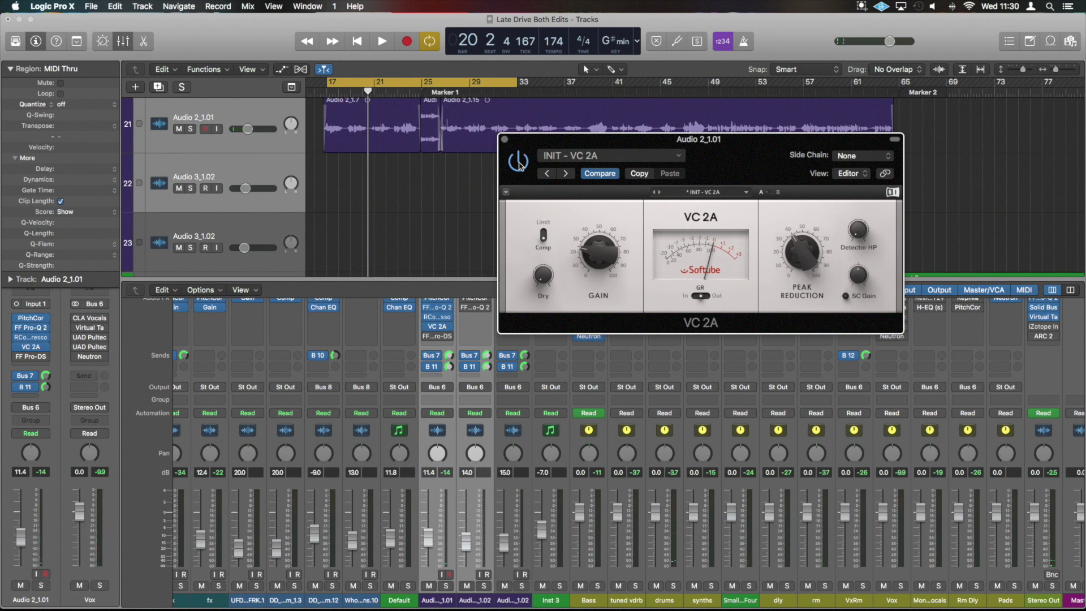
Step: Close VC 2A, switch on and open FabFilter Pro-DS on Audio 2_1.01, and move its window aside
{"action": "mouse_move", "coordinate": [581, 249]}
{"action": "mouse_move", "coordinate": [428, 339]}
{"action": "left_click", "coordinate": [505, 139]}
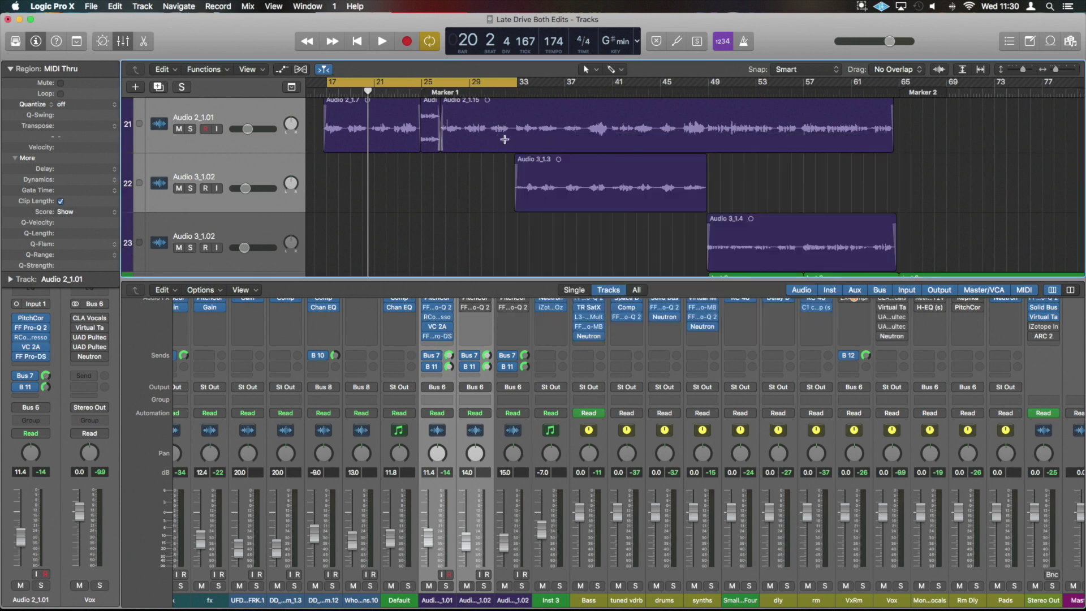
{"action": "left_click", "coordinate": [438, 337]}
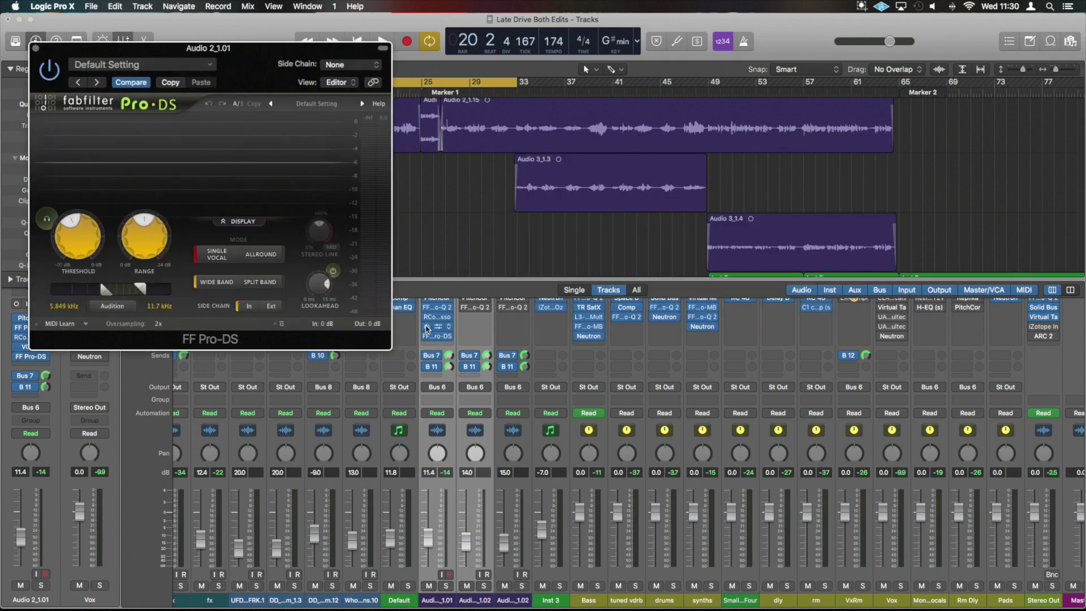
{"action": "left_click_drag", "start_coordinate": [245, 60], "coordinate": [750, 124]}
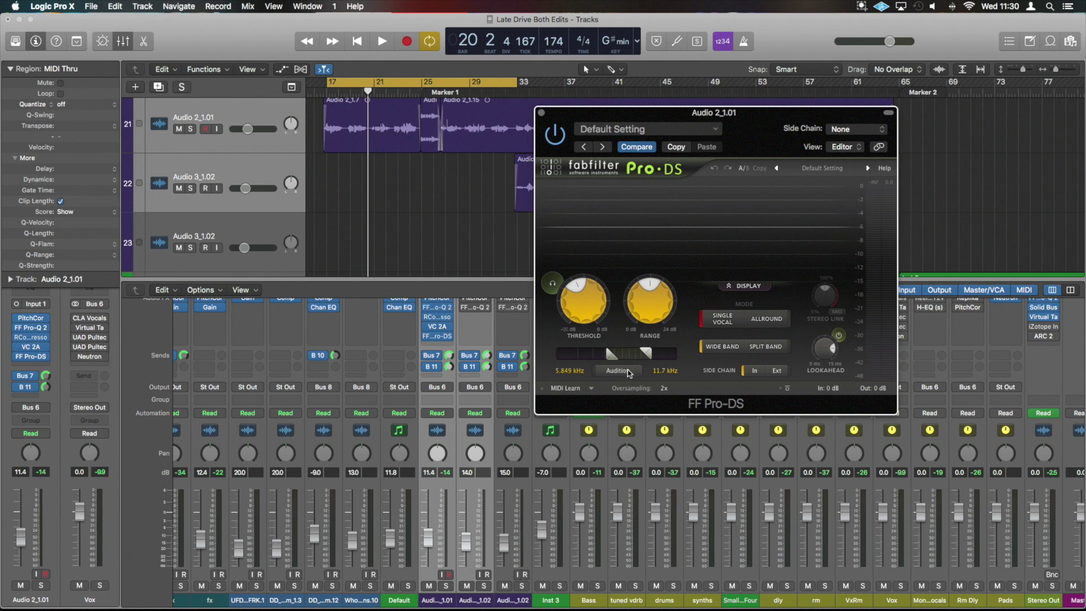
Step: Turn on Audition in Pro-DS, solo Audio 2_1.01, and play the vocal to hear only the isolated sibilance
{"action": "left_click", "coordinate": [618, 371]}
{"action": "left_click", "coordinate": [248, 150]}
{"action": "left_click", "coordinate": [238, 114]}
{"action": "left_click", "coordinate": [190, 134]}
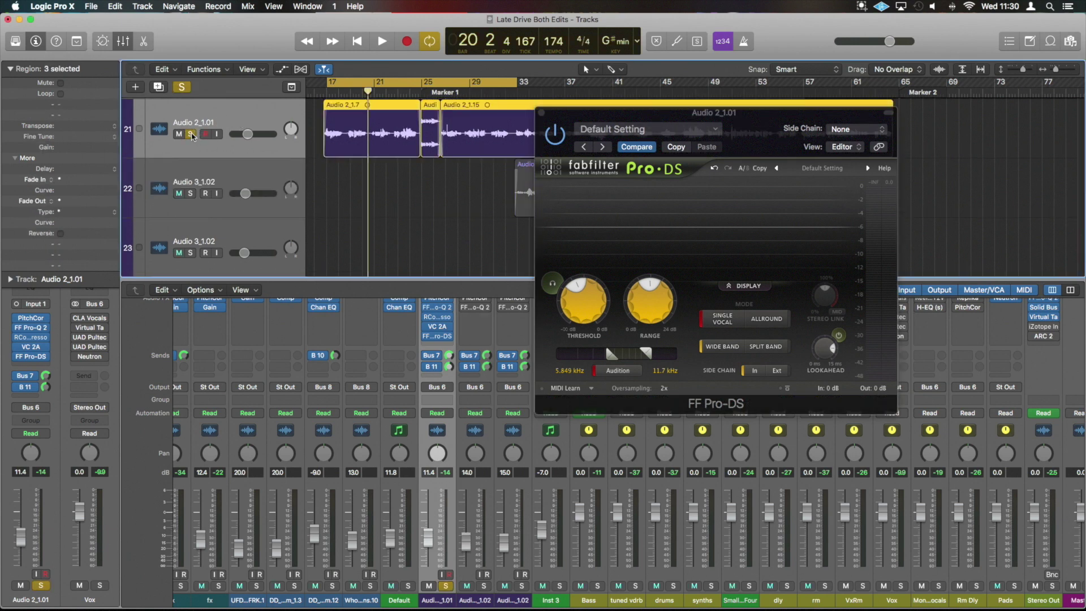
{"action": "key", "text": "space"}
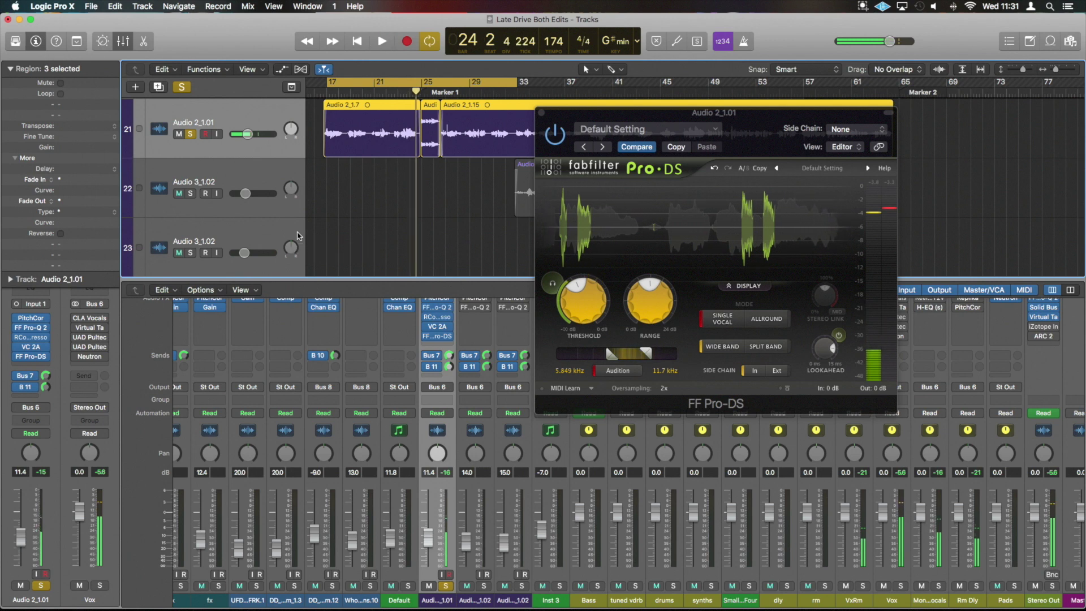
{"action": "key", "text": "space"}
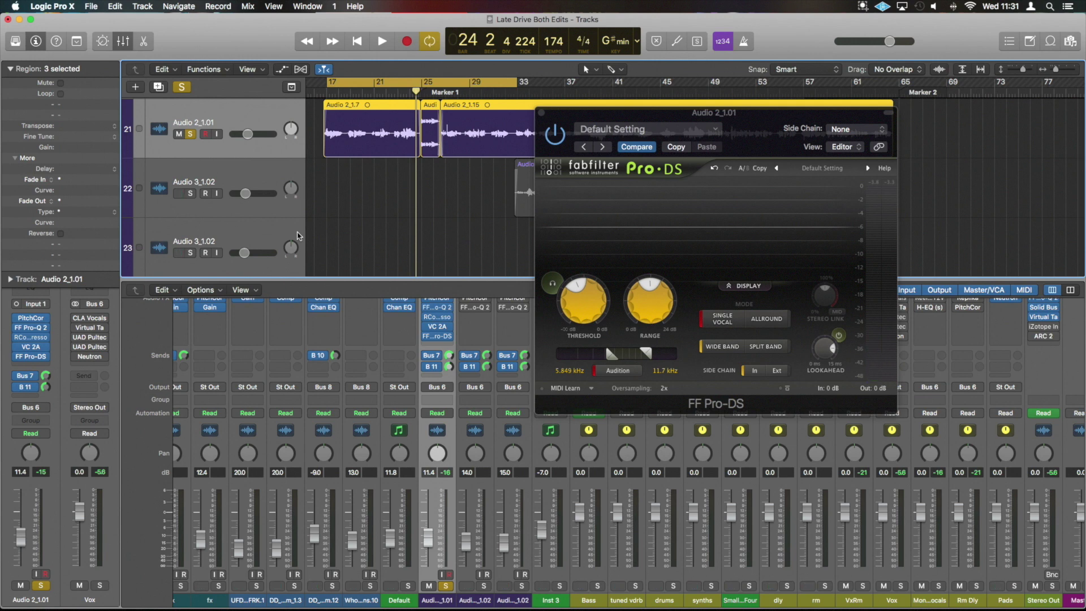
Step: Turn off Audition in Pro-DS, play the soloed vocal through the de-esser, and close the plugin
{"action": "left_click", "coordinate": [636, 376]}
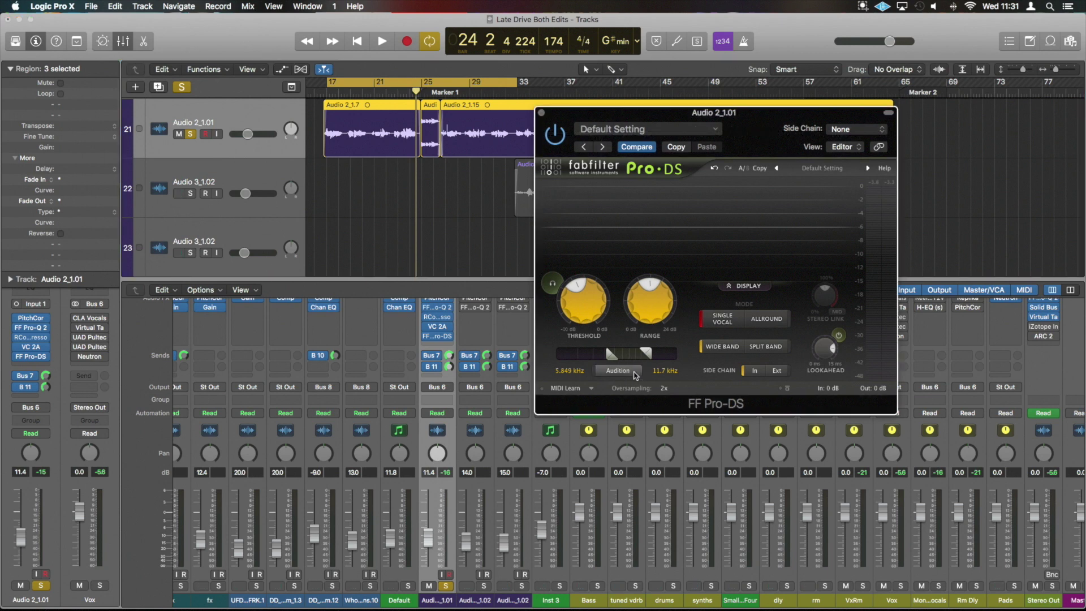
{"action": "key", "text": "space"}
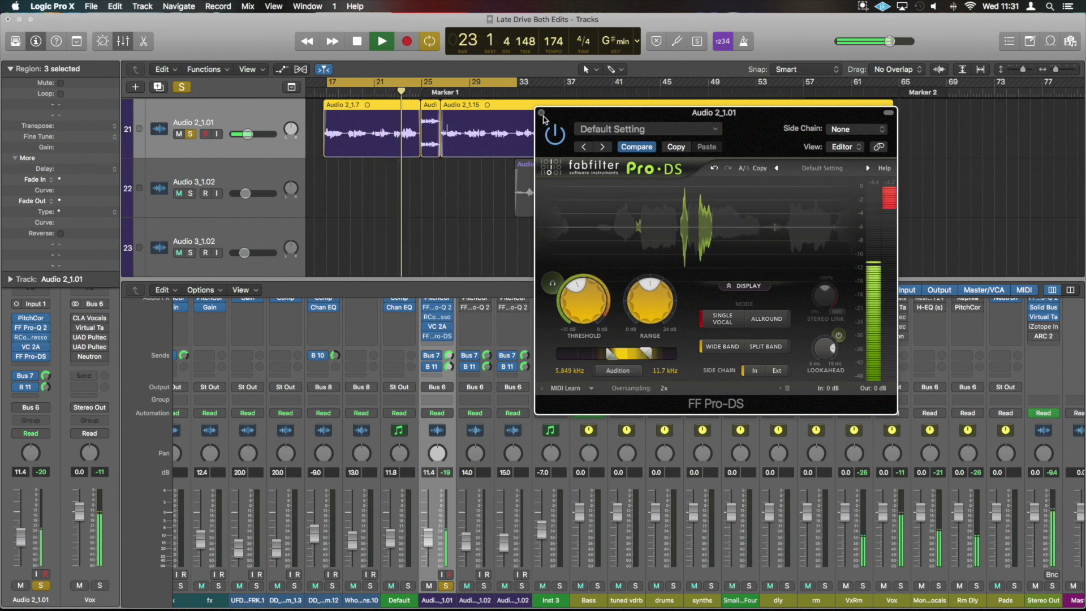
{"action": "key", "text": "space"}
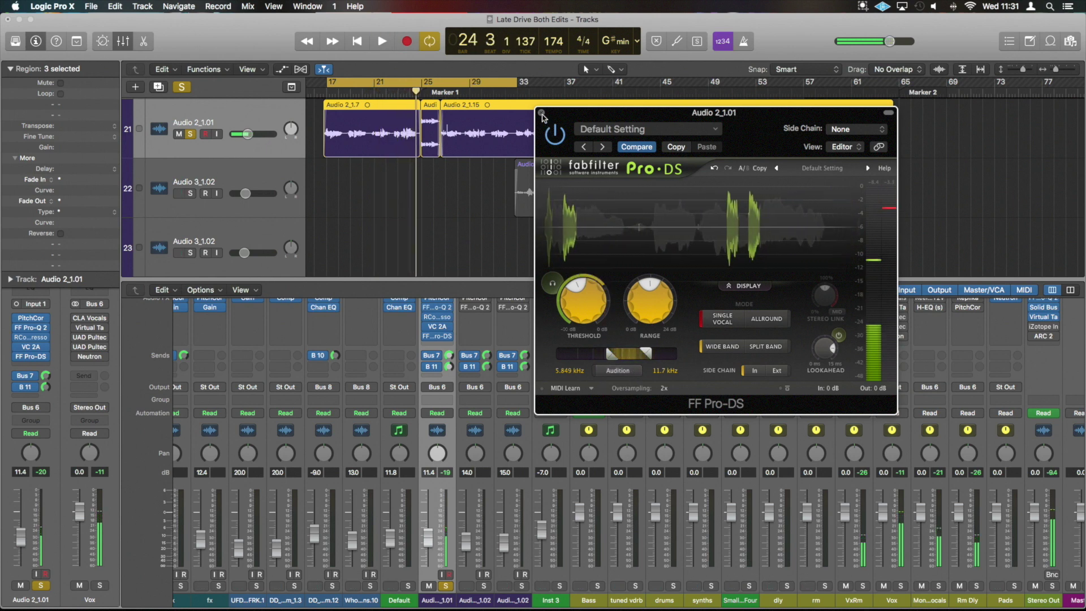
{"action": "left_click", "coordinate": [541, 114]}
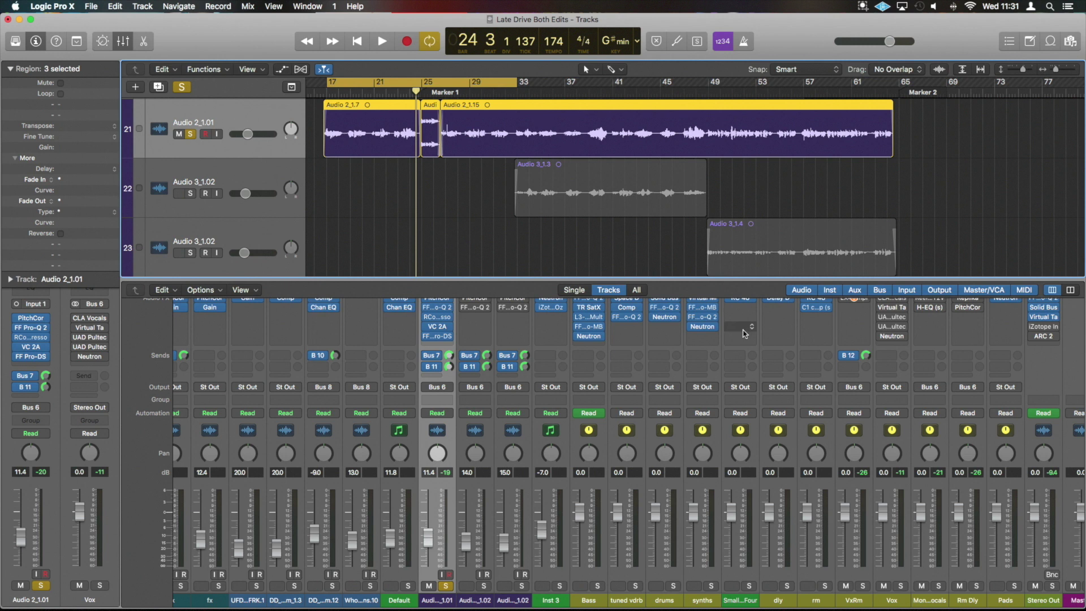
Step: Solo the Mono to Wide vocals bus and switch on its Reel ADT2V and H-EQ plugins
{"action": "scroll", "coordinate": [757, 456], "scroll_direction": "up", "scroll_amount": 3}
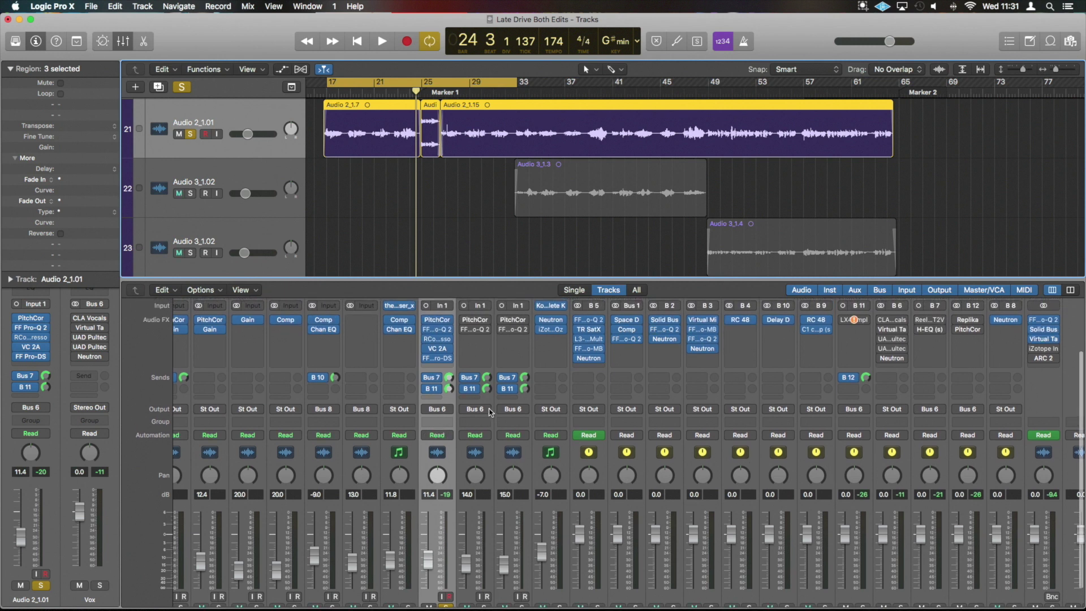
{"action": "scroll", "coordinate": [888, 435], "scroll_direction": "down", "scroll_amount": 3}
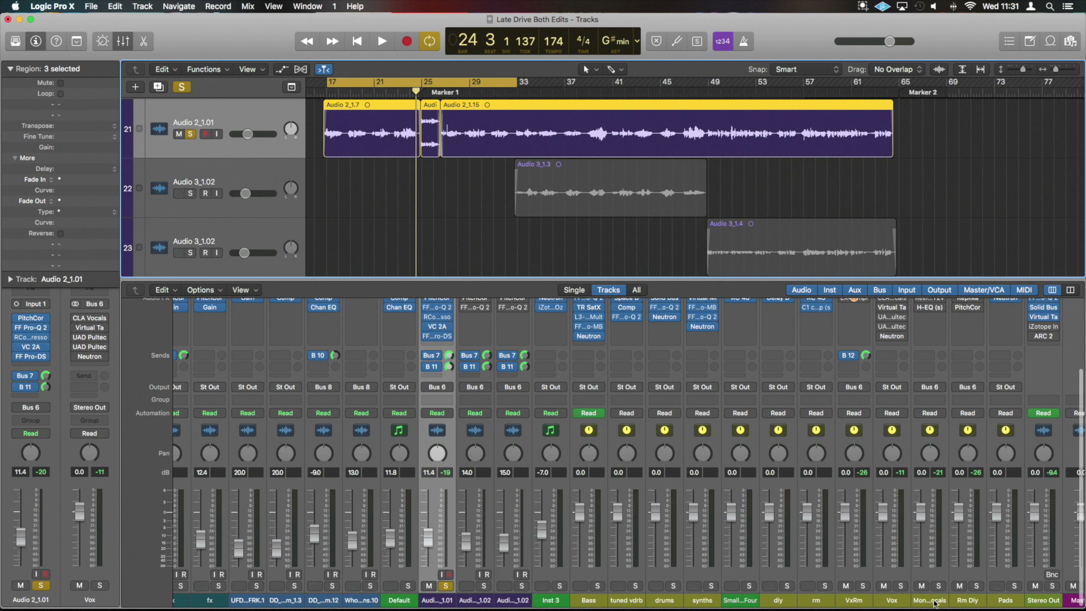
{"action": "scroll", "coordinate": [952, 416], "scroll_direction": "up", "scroll_amount": 5}
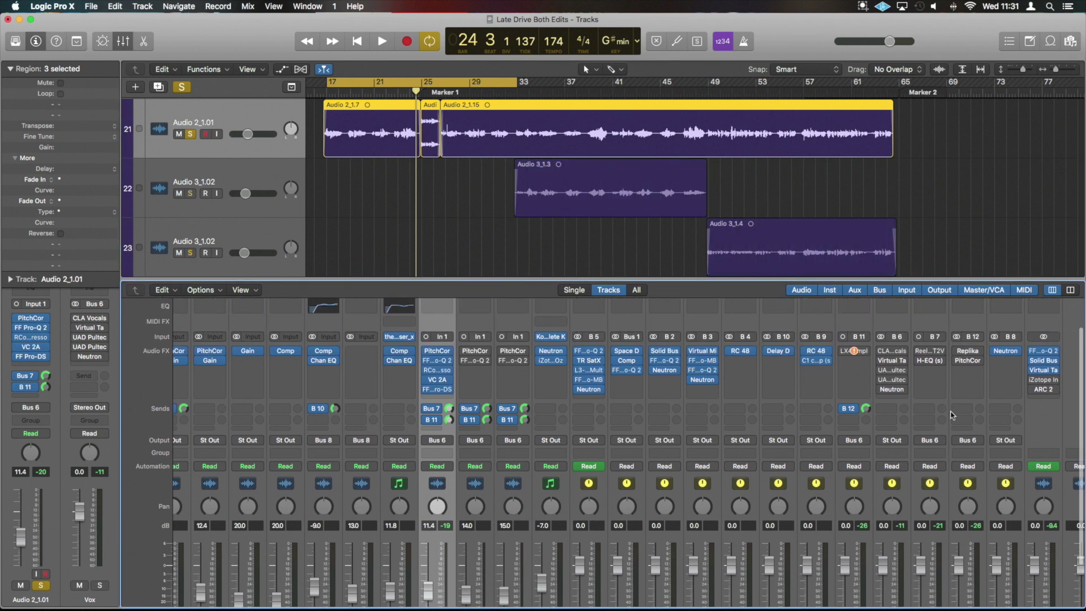
{"action": "left_click", "coordinate": [919, 351]}
{"action": "left_click", "coordinate": [919, 361]}
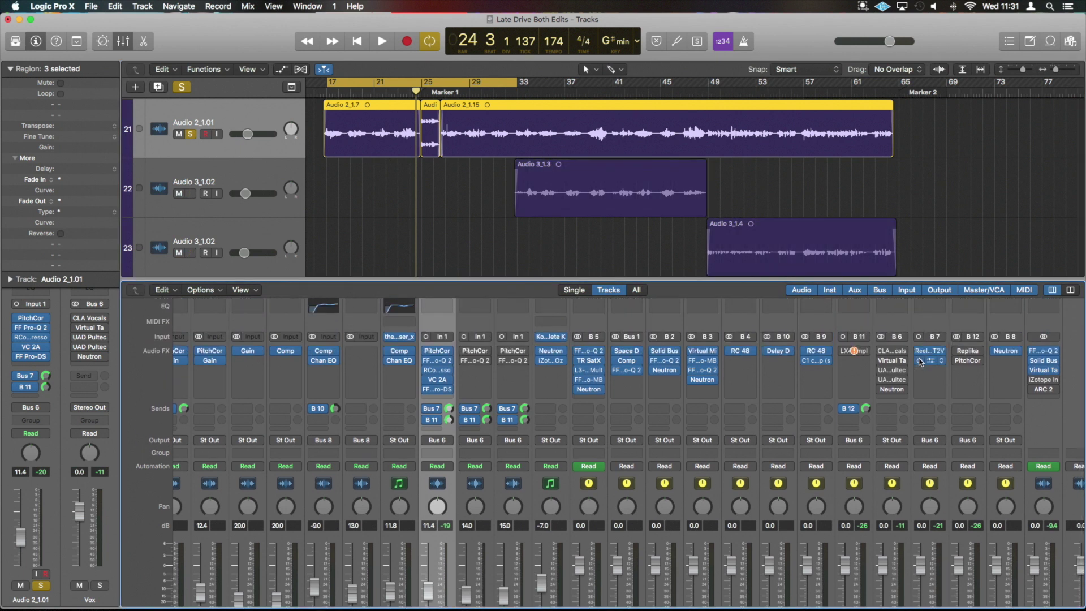
Step: Open Reel ADT2V on the Mono to Wide vocals bus, place its window mid-screen, and play the soloed vocal with the widening
{"action": "left_click", "coordinate": [930, 352]}
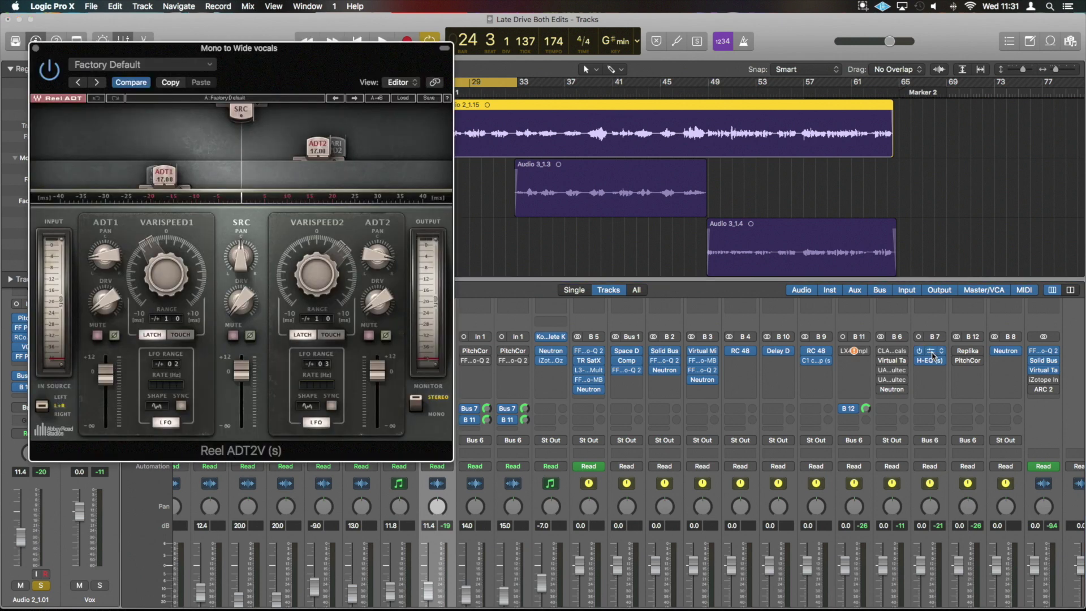
{"action": "left_click_drag", "start_coordinate": [187, 49], "coordinate": [689, 82]}
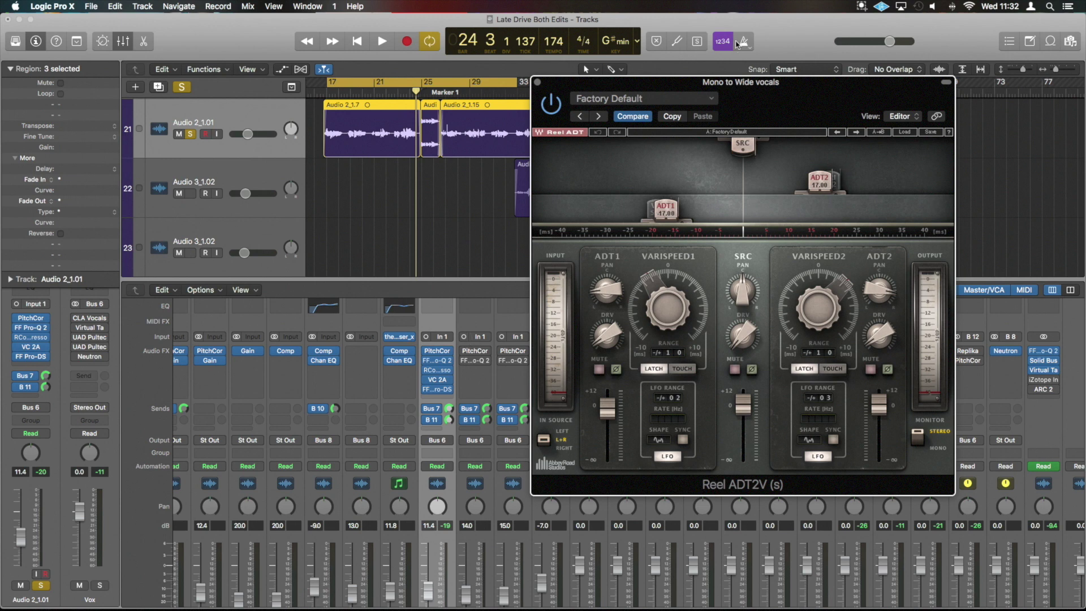
{"action": "left_click_drag", "start_coordinate": [820, 95], "coordinate": [635, 96]}
{"action": "key", "text": "space"}
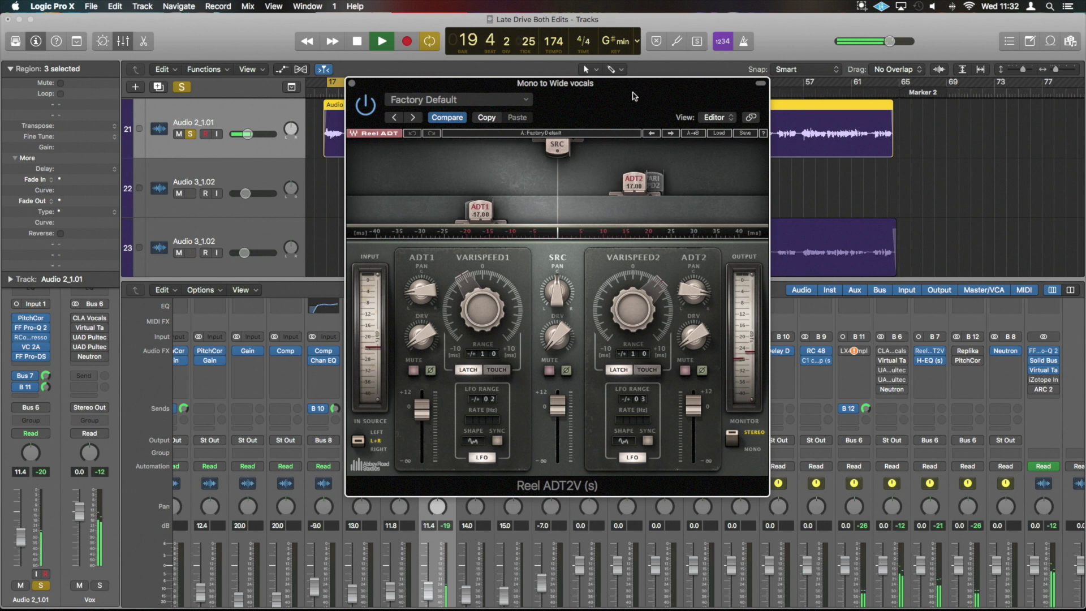
{"action": "key", "text": "space"}
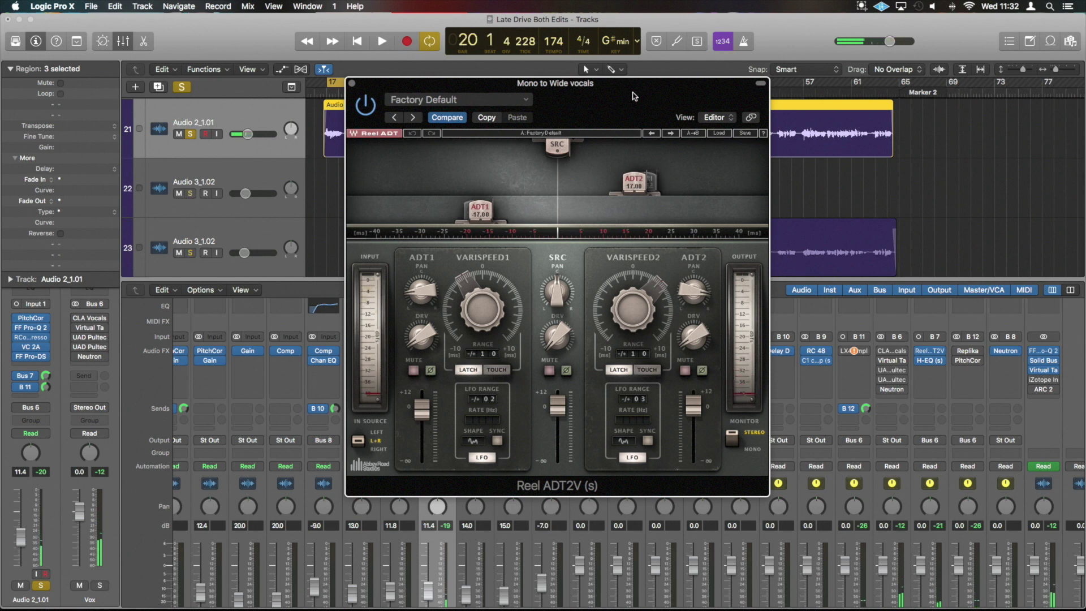
Step: Open H-EQ on the Mono to Wide vocals bus, unsolo Audio 2_1.01, and play the wide bus on its own
{"action": "left_click", "coordinate": [934, 362]}
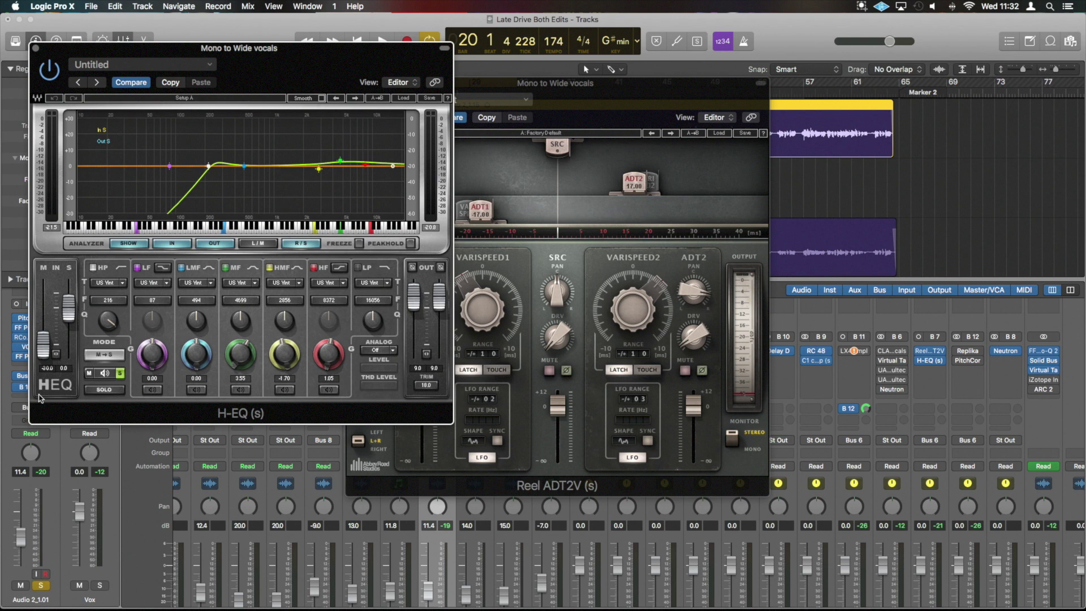
{"action": "scroll", "coordinate": [907, 591], "scroll_direction": "down", "scroll_amount": 3}
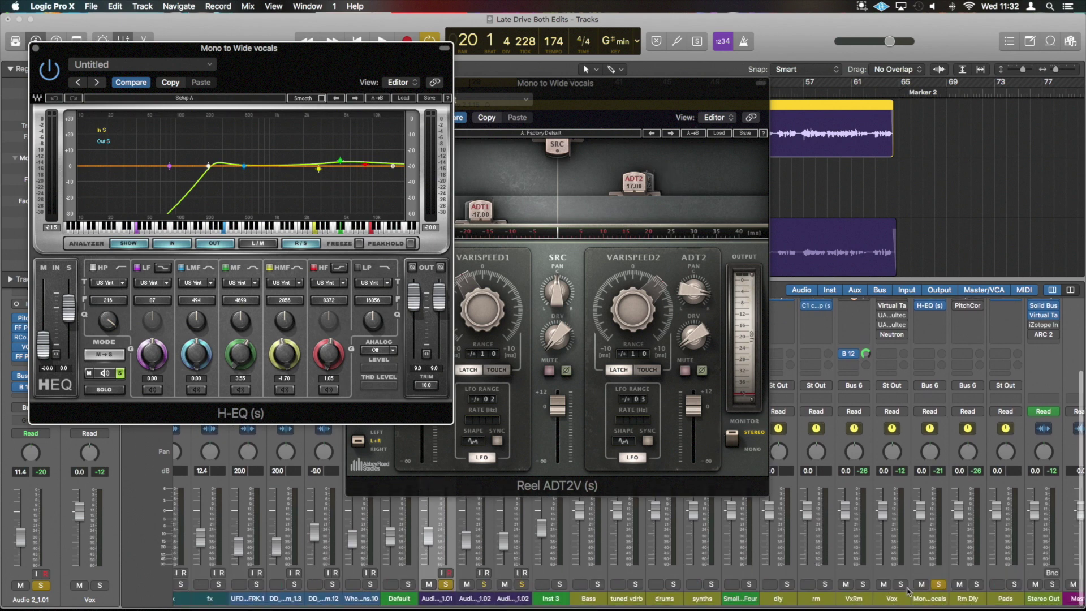
{"action": "left_click", "coordinate": [446, 585]}
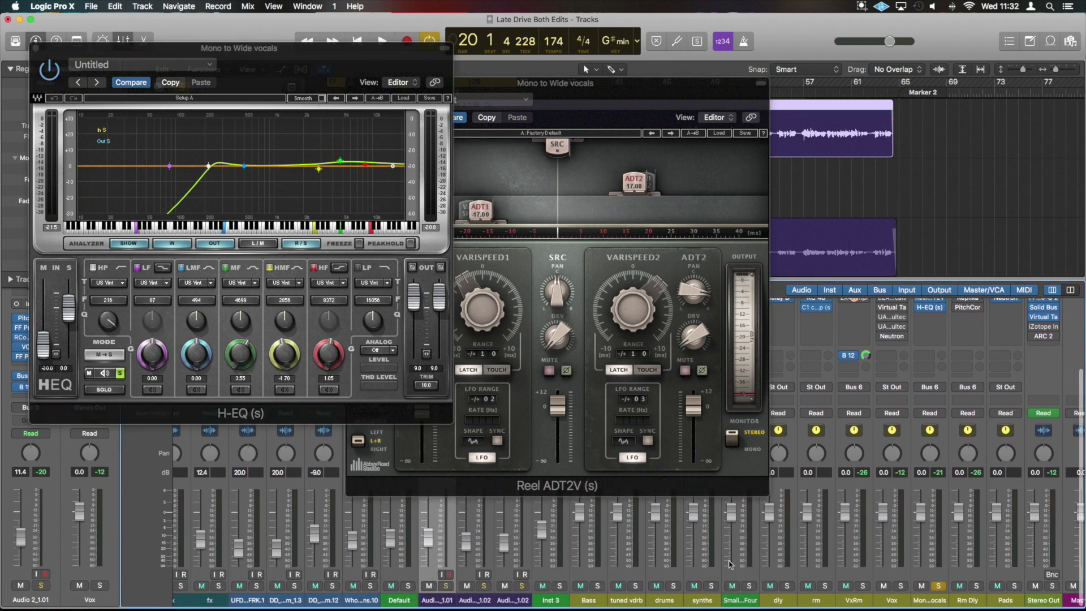
{"action": "key", "text": "space"}
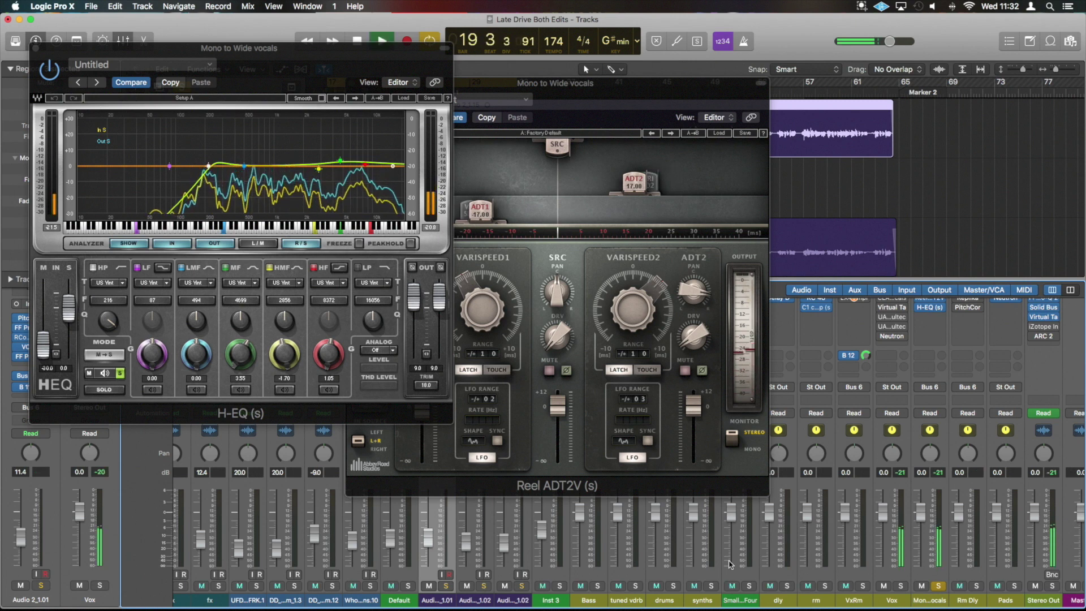
{"action": "key", "text": "space"}
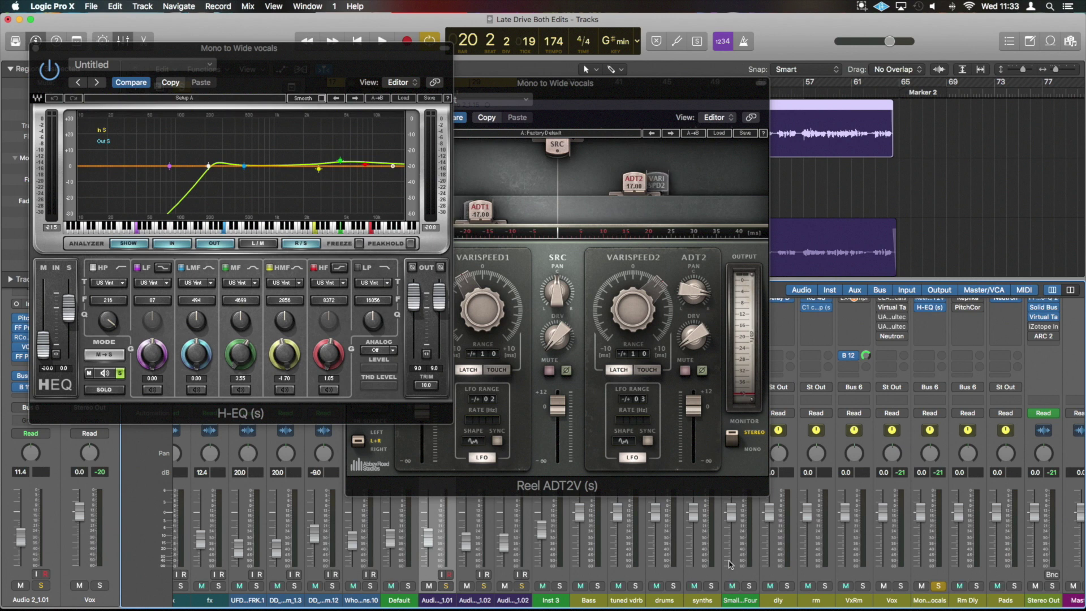
Step: Solo Audio 2_1.01 again, play it together with the wide bus, and close H-EQ and Reel ADT2V
{"action": "left_click", "coordinate": [446, 586]}
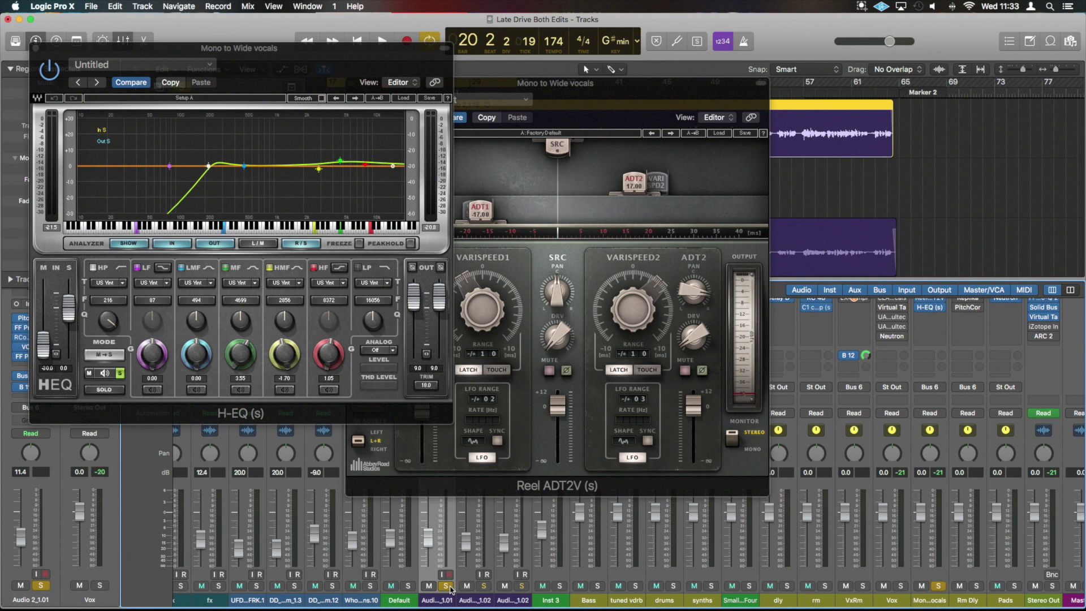
{"action": "key", "text": "space"}
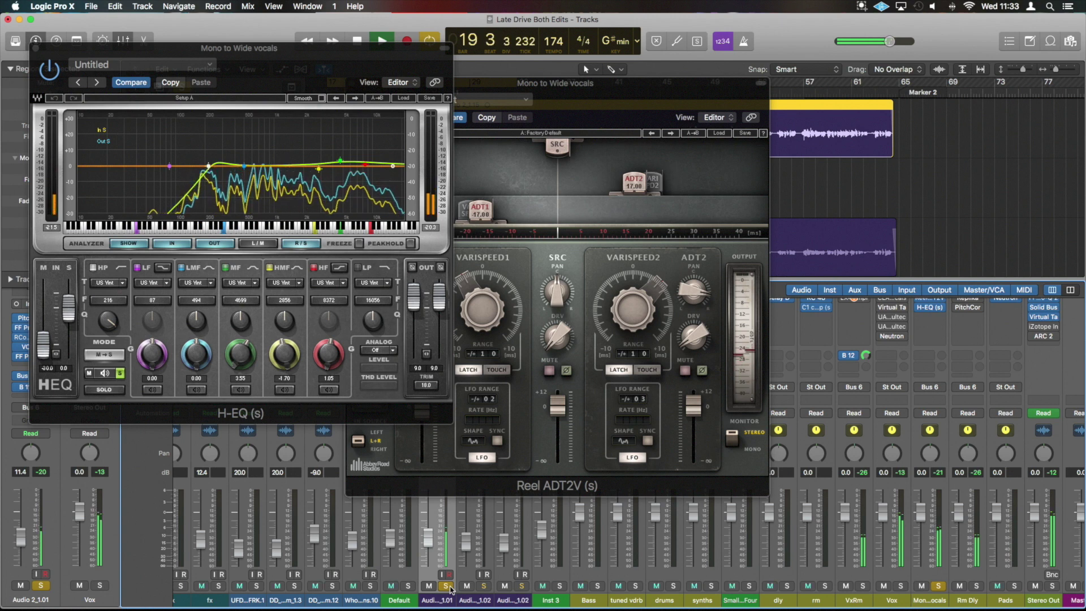
{"action": "key", "text": "space"}
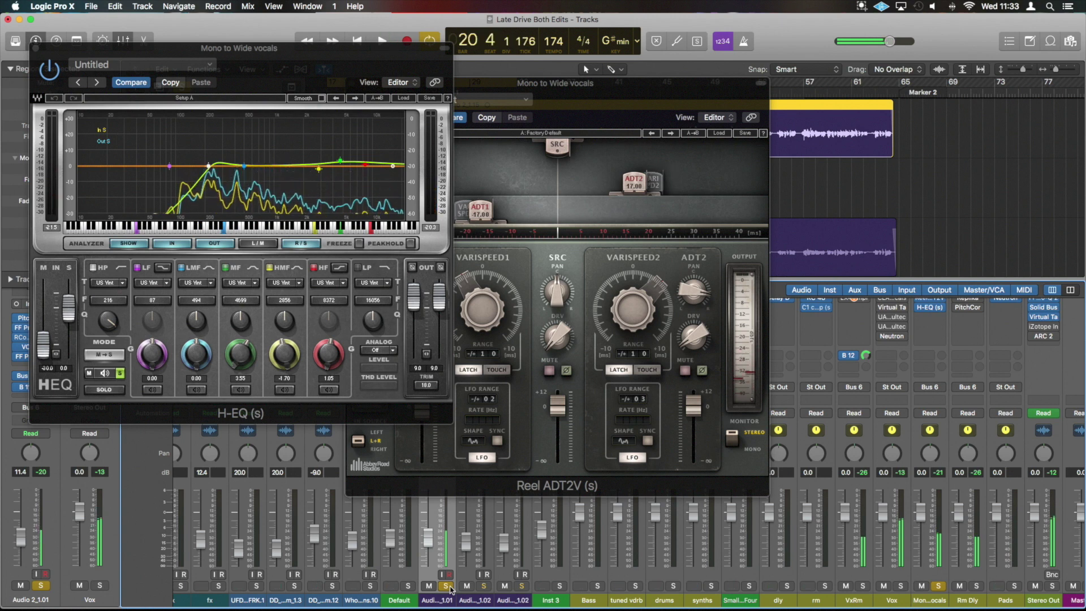
{"action": "left_click", "coordinate": [36, 49]}
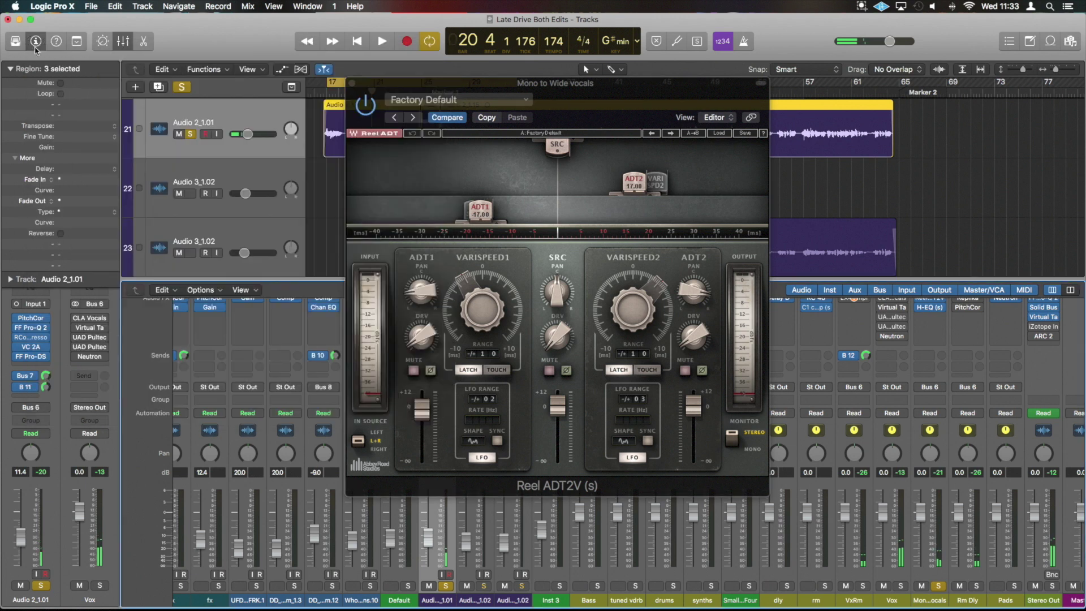
{"action": "left_click", "coordinate": [352, 84]}
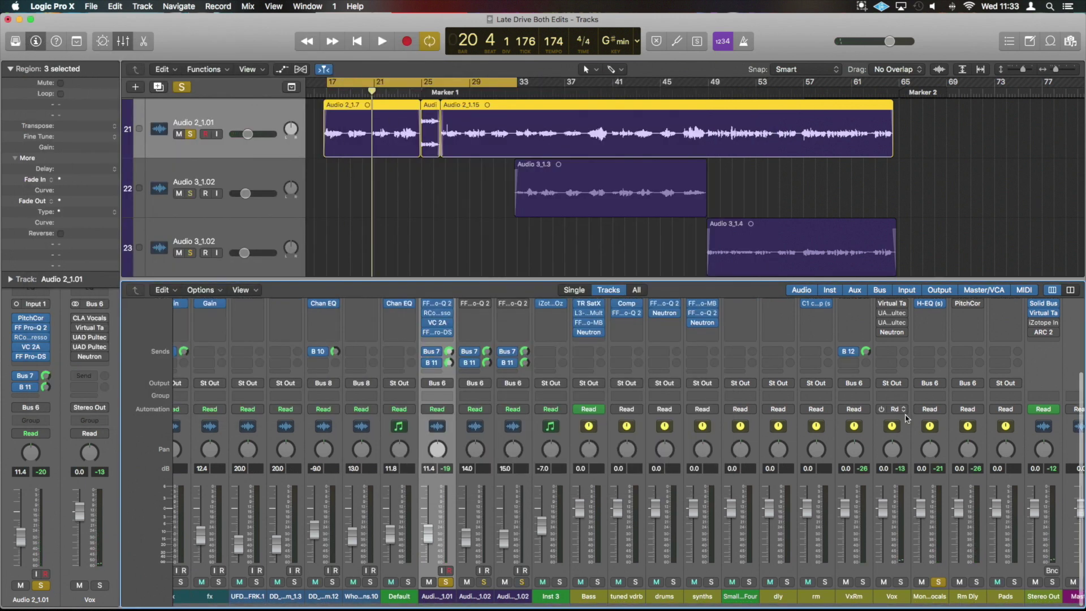
Step: Switch on Replika and Pitch Correction on the Rm Dly bus, open Replika, and move its window aside
{"action": "scroll", "coordinate": [994, 448], "scroll_direction": "up", "scroll_amount": 3}
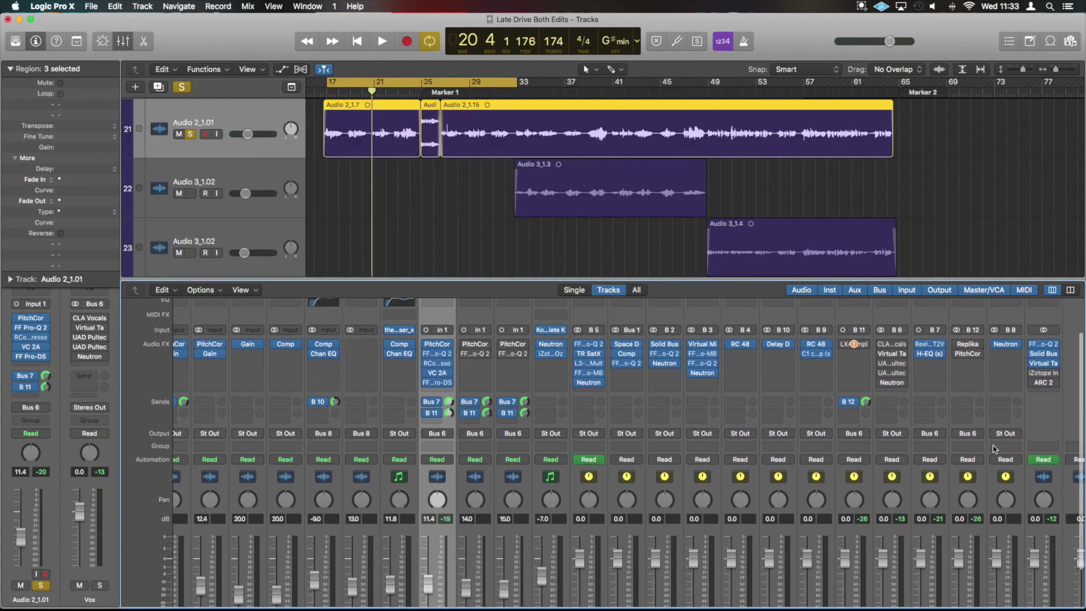
{"action": "mouse_move", "coordinate": [970, 347]}
{"action": "left_click_drag", "start_coordinate": [243, 55], "coordinate": [452, 57]}
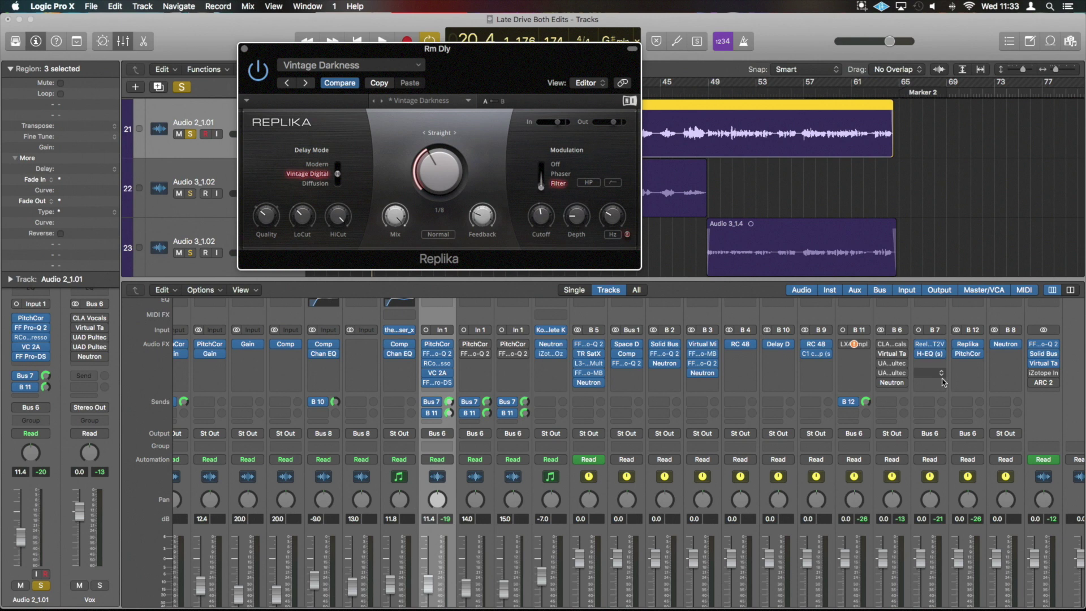
Step: Solo the Rm Dly bus, play the soloed vocal with the added delay, and close Replika
{"action": "scroll", "coordinate": [989, 539], "scroll_direction": "down", "scroll_amount": 3}
{"action": "key", "text": "space"}
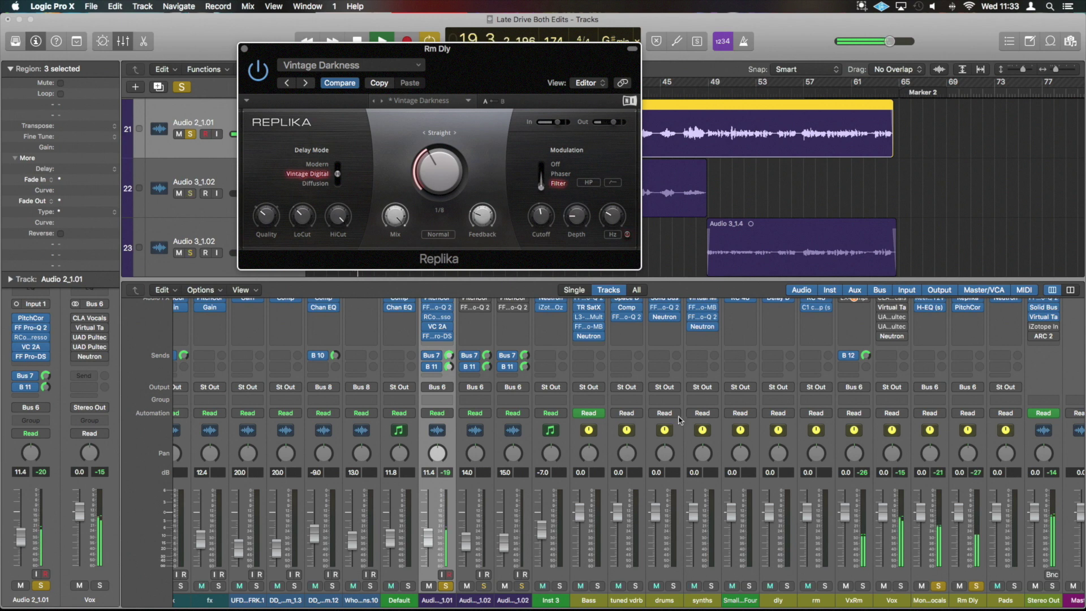
{"action": "key", "text": "space"}
{"action": "left_click", "coordinate": [245, 49]}
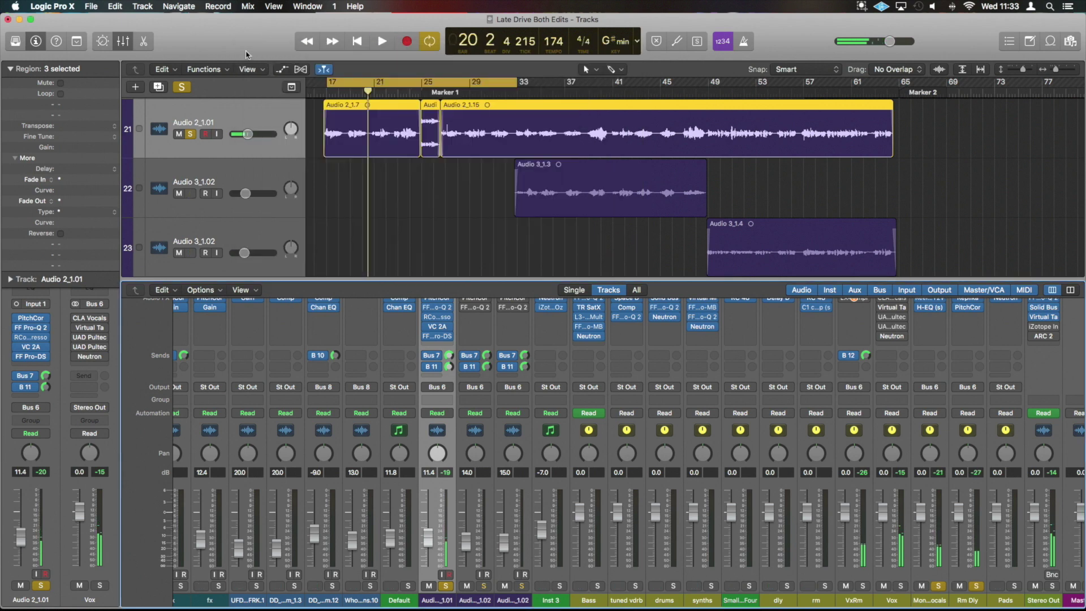
Step: Open CLA Vocals on the Vox bus and move its window aside
{"action": "scroll", "coordinate": [929, 405], "scroll_direction": "up", "scroll_amount": 5}
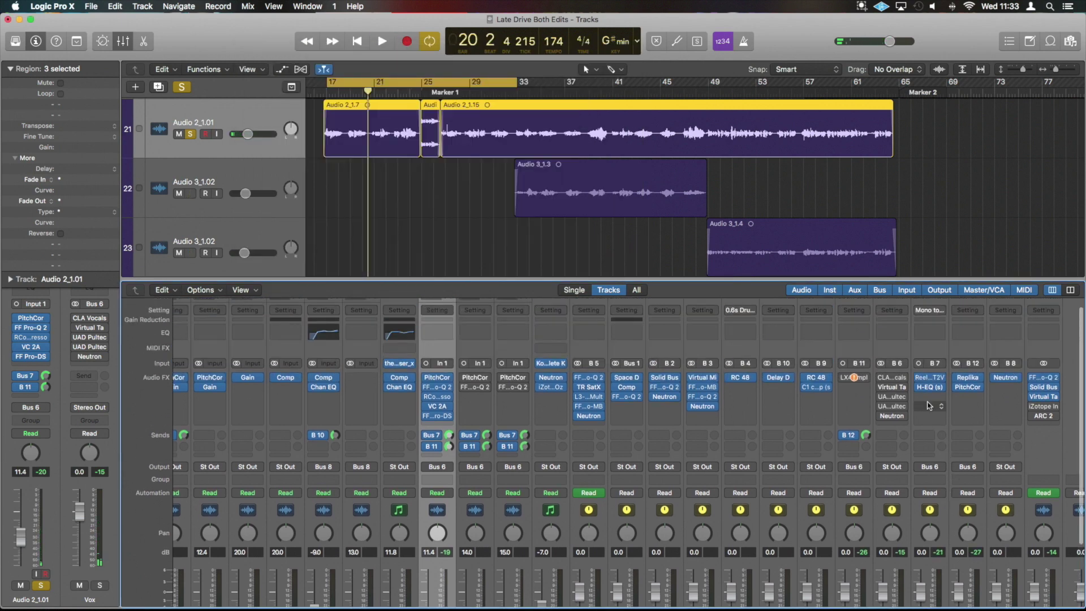
{"action": "scroll", "coordinate": [928, 405], "scroll_direction": "down", "scroll_amount": 5}
{"action": "scroll", "coordinate": [875, 514], "scroll_direction": "down", "scroll_amount": 1}
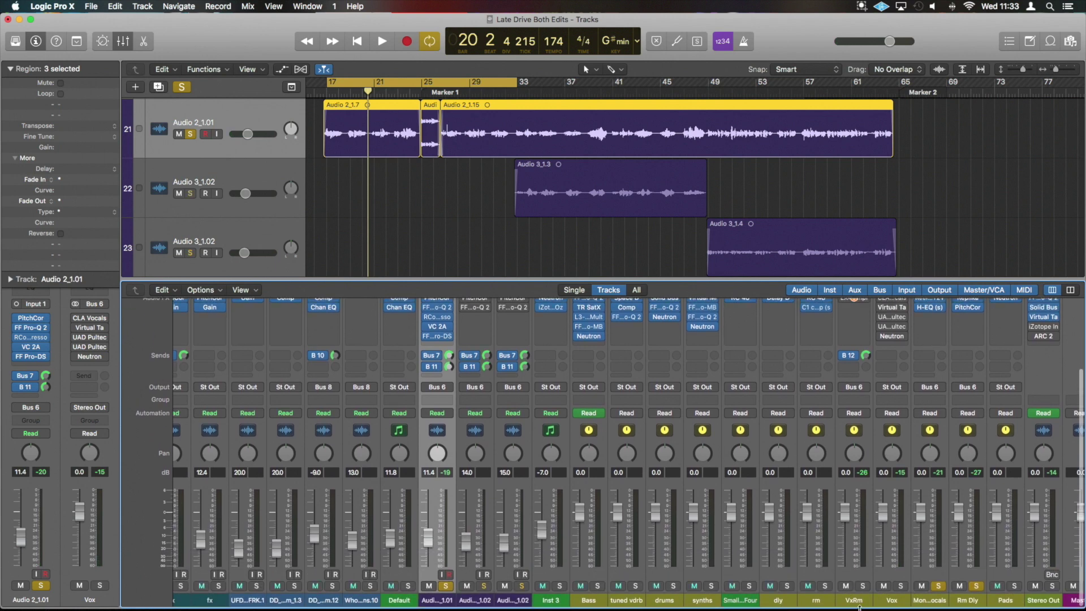
{"action": "mouse_move", "coordinate": [893, 328]}
{"action": "scroll", "coordinate": [892, 328], "scroll_direction": "up", "scroll_amount": 3}
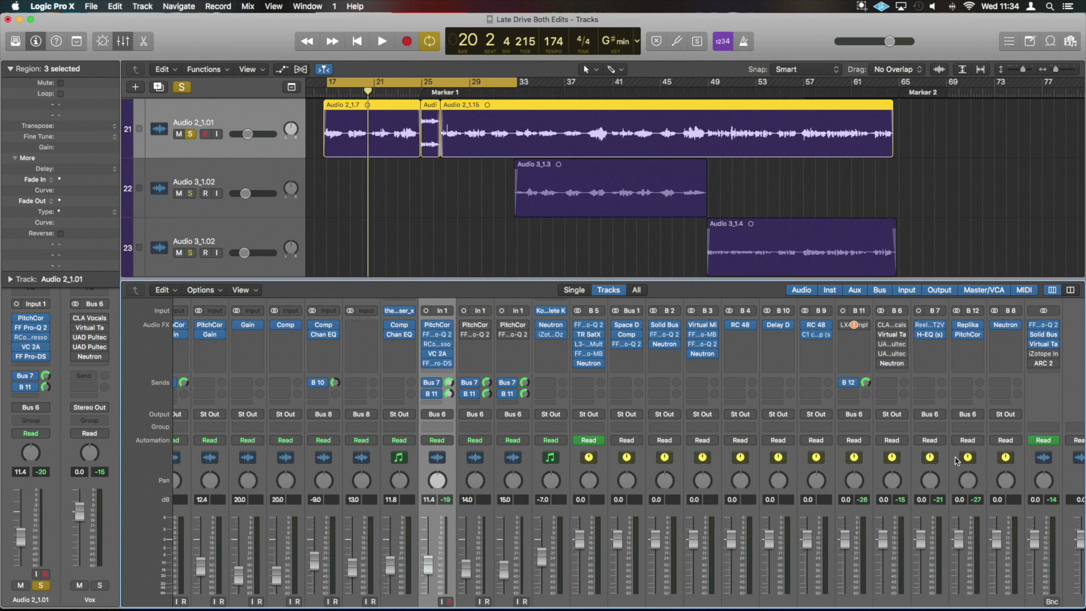
{"action": "left_click", "coordinate": [892, 327]}
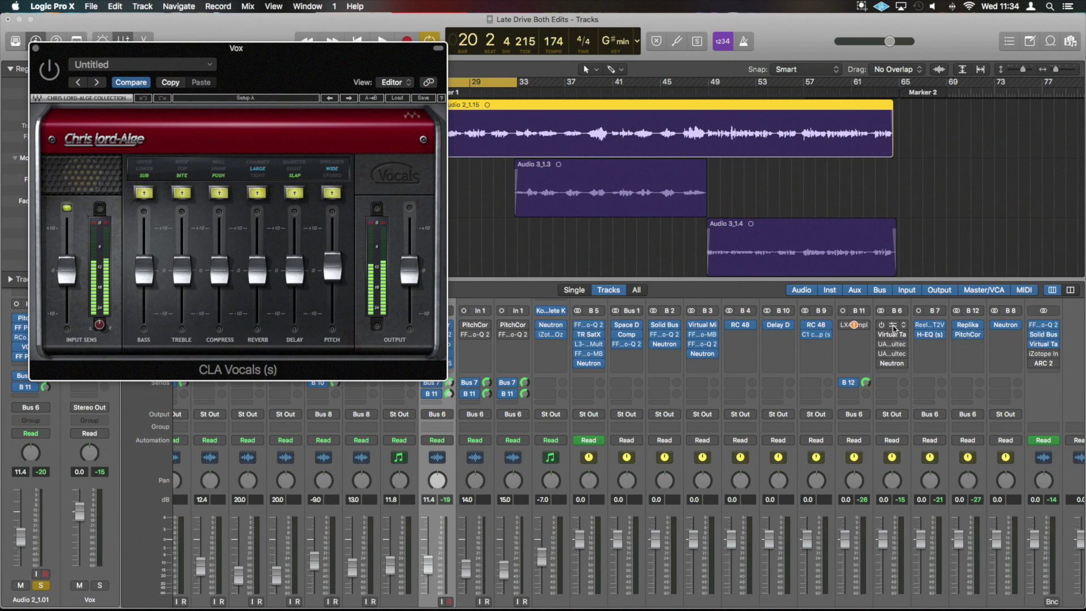
{"action": "scroll", "coordinate": [894, 328], "scroll_direction": "up", "scroll_amount": 1}
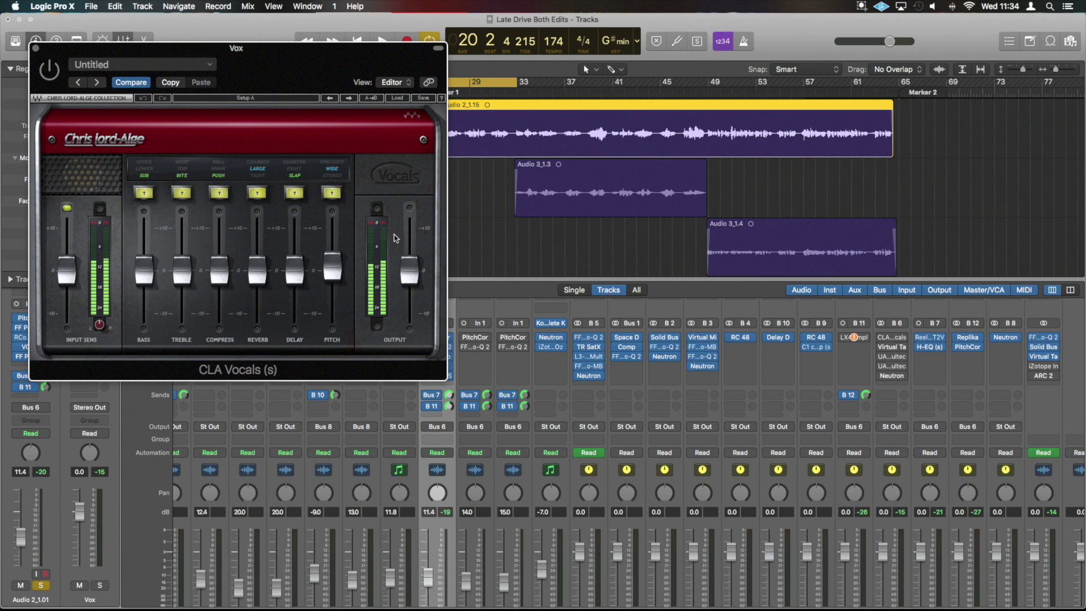
{"action": "left_click_drag", "start_coordinate": [331, 61], "coordinate": [544, 84]}
Step: Switch on CLA Vocals and play the soloed vocal through it
{"action": "mouse_move", "coordinate": [883, 339]}
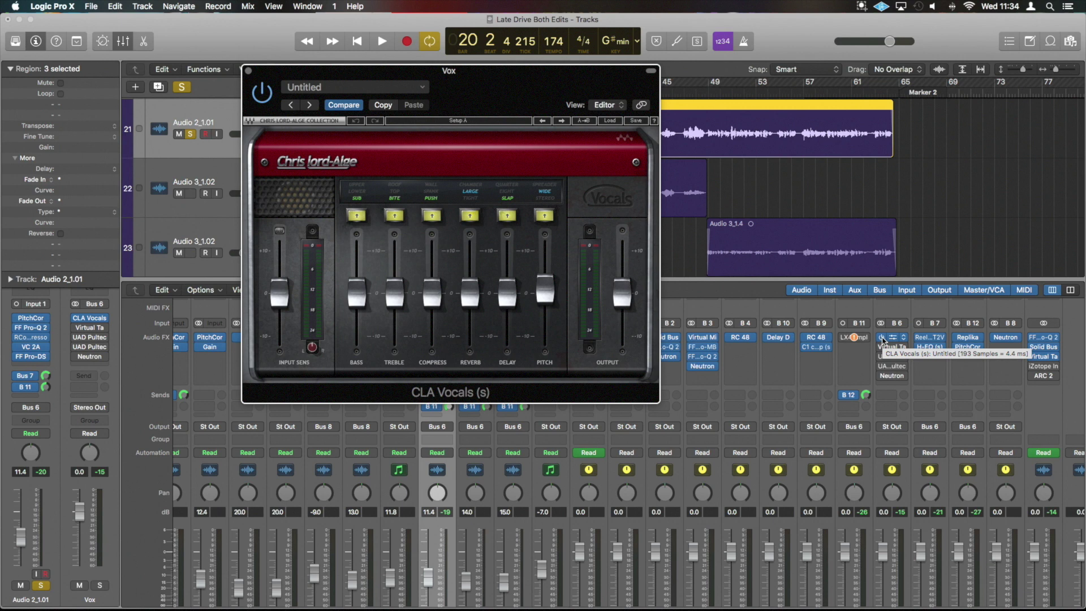
{"action": "key", "text": "space"}
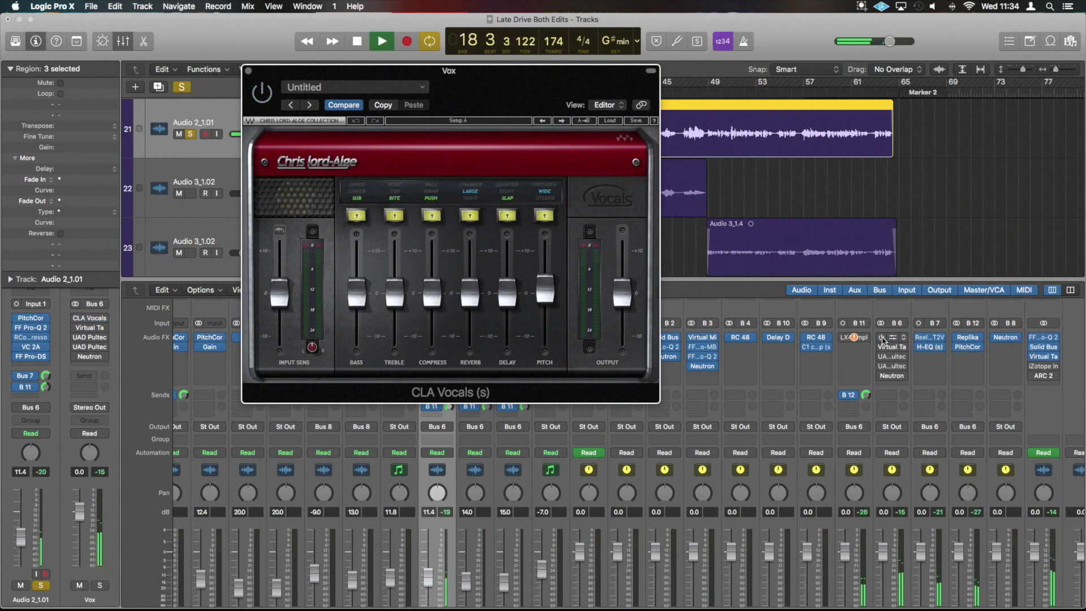
{"action": "key", "text": "space"}
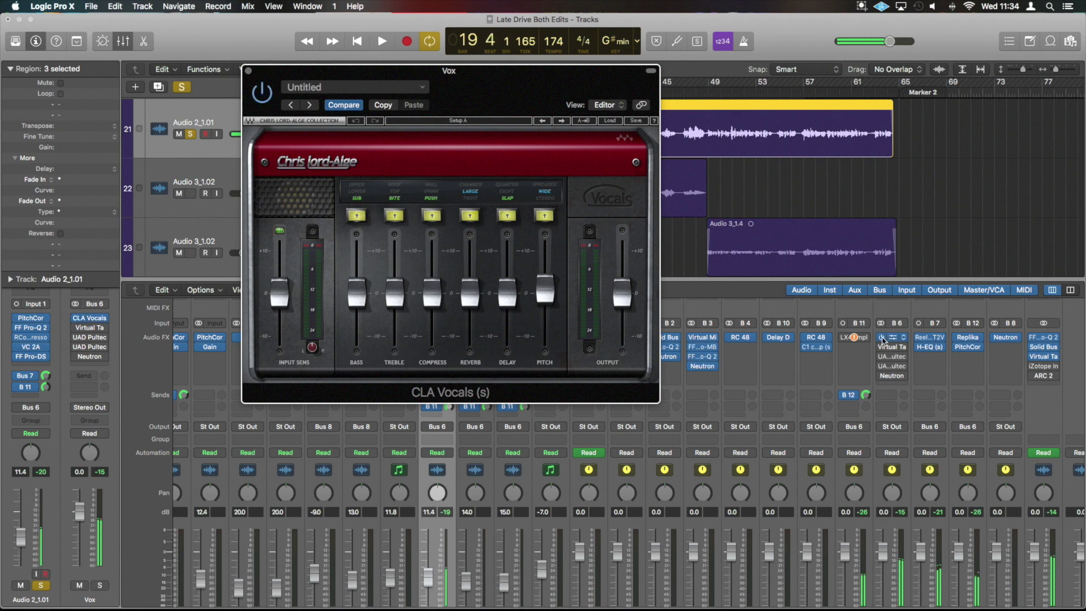
Step: Switch on Virtual Tape Machines on the Vox bus, open it in place of CLA Vocals, and play the soloed vocal
{"action": "key", "text": "space"}
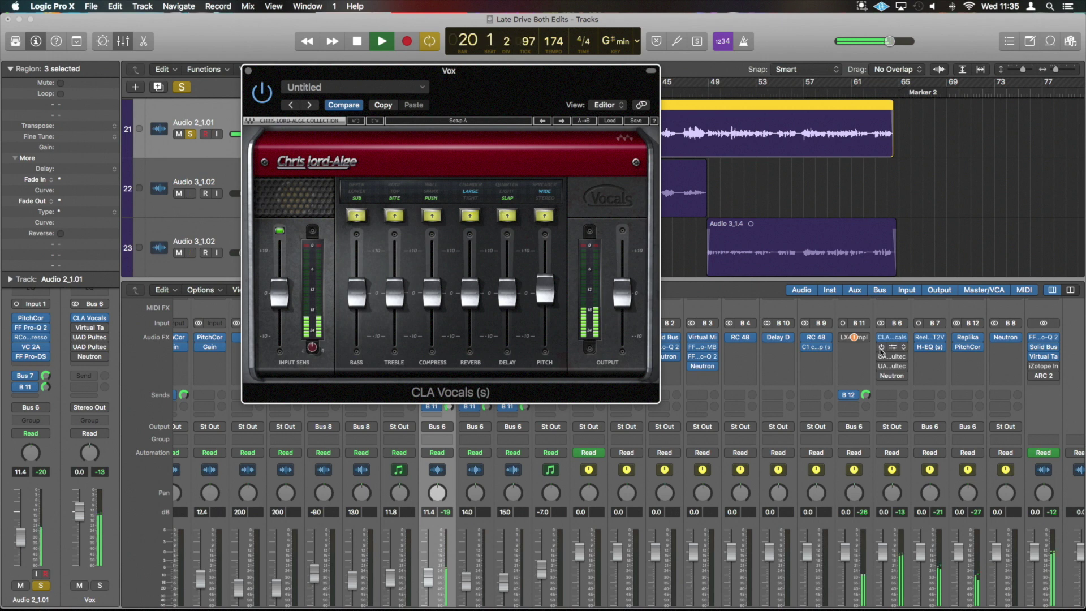
{"action": "key", "text": "space"}
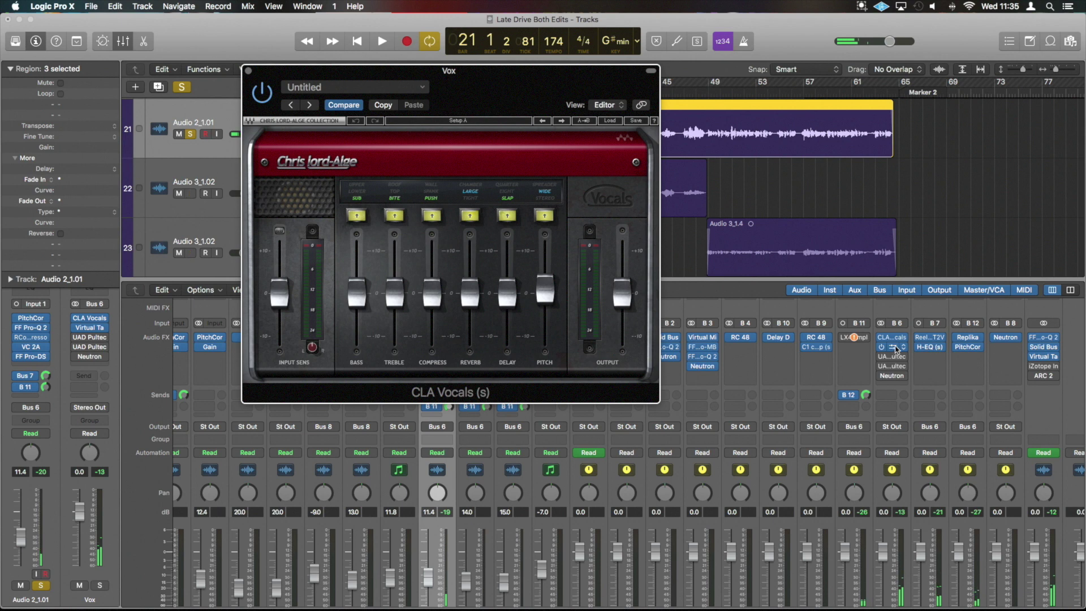
{"action": "left_click", "coordinate": [892, 347]}
{"action": "left_click_drag", "start_coordinate": [396, 67], "coordinate": [541, 172]}
{"action": "left_click", "coordinate": [248, 71]}
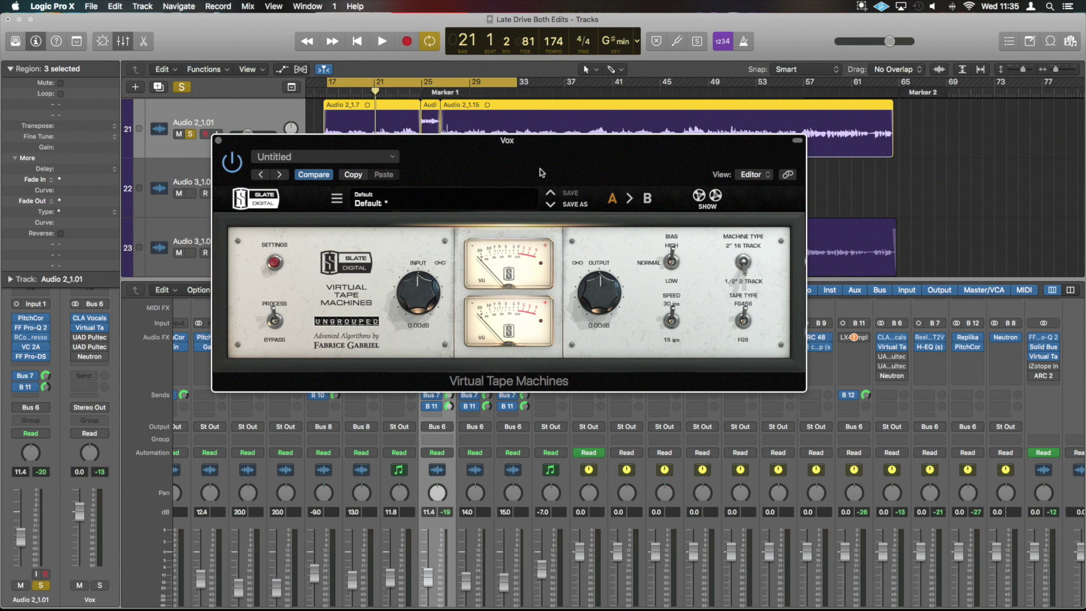
{"action": "key", "text": "space"}
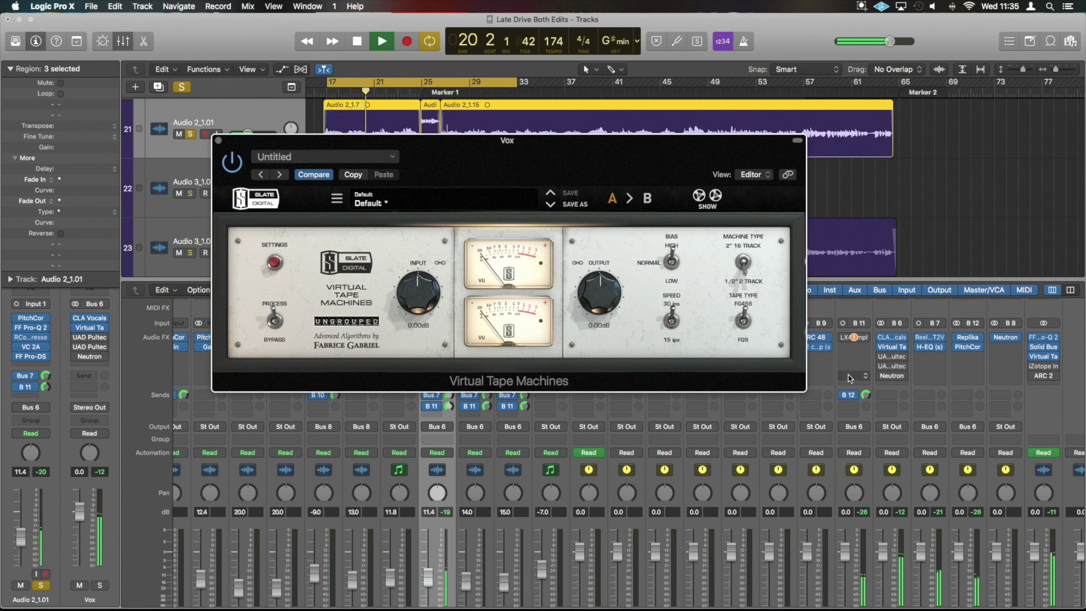
Step: Switch on and open Pultec EQP-1A, Pultec MEQ-5 and Neutron on the Vox bus one after another during playback
{"action": "mouse_move", "coordinate": [882, 358]}
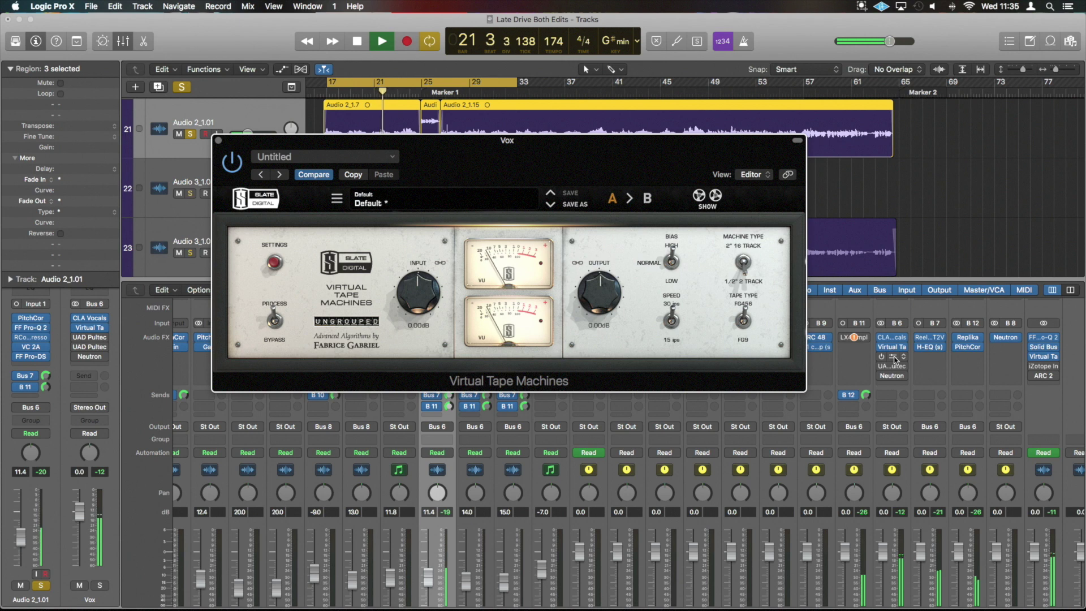
{"action": "left_click", "coordinate": [894, 357]}
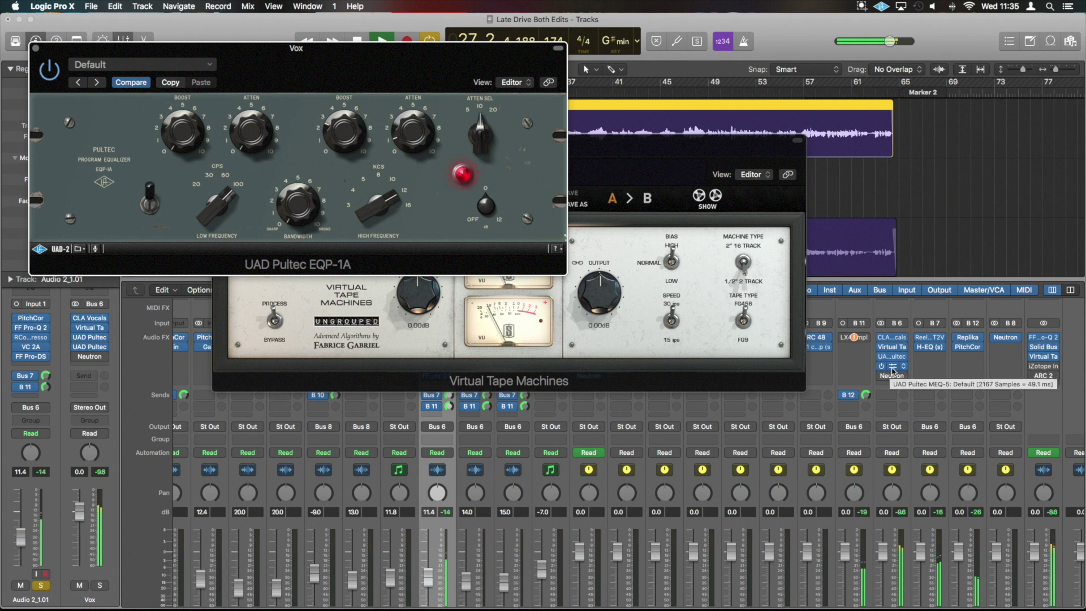
{"action": "left_click", "coordinate": [892, 367]}
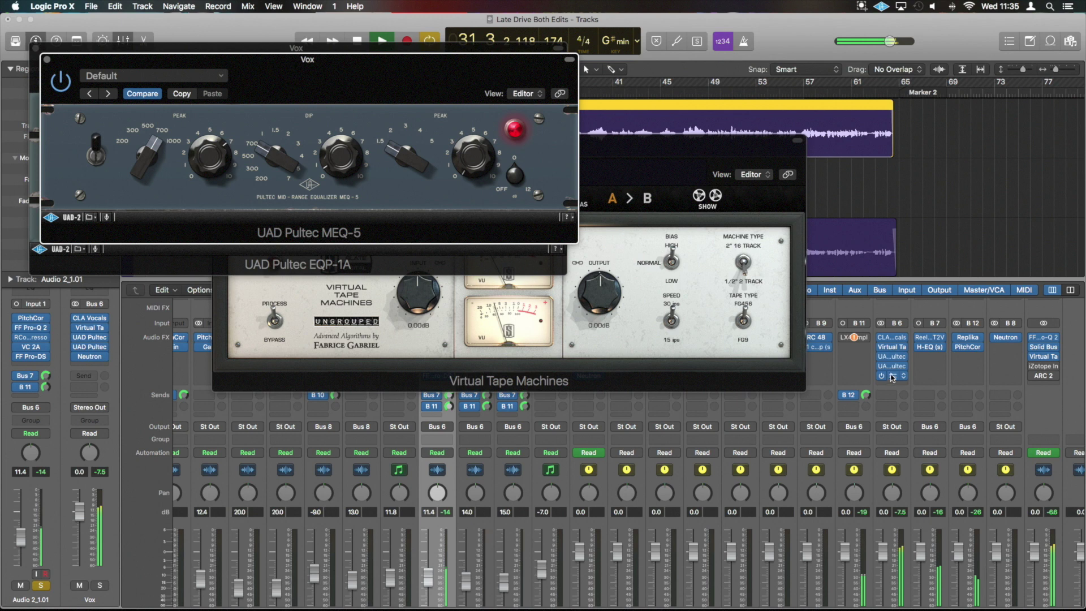
{"action": "left_click", "coordinate": [892, 376]}
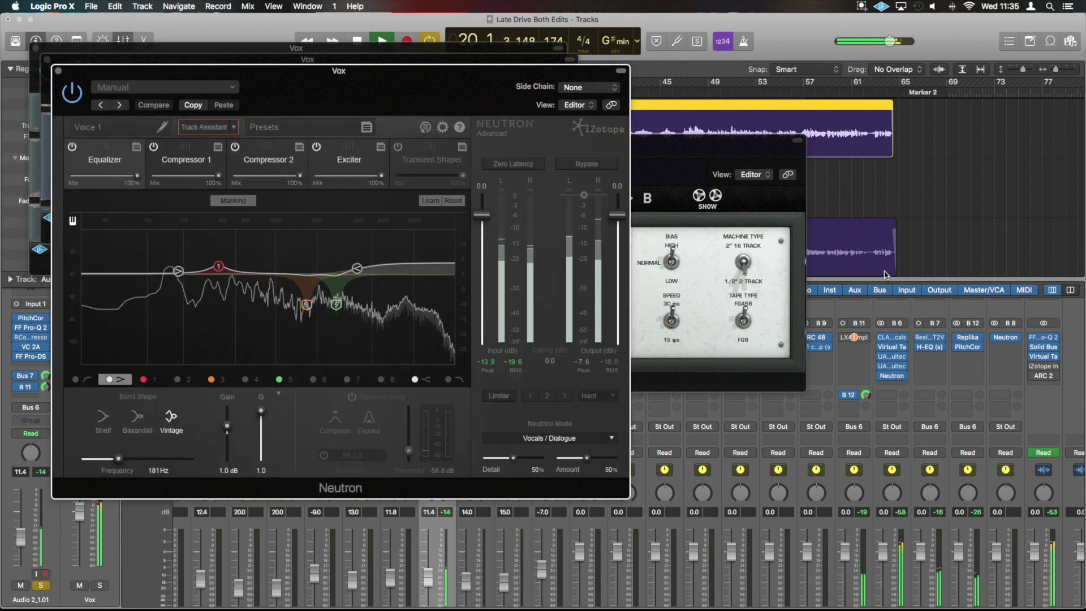
Step: Close all open Vox plugin windows and stop playback
{"action": "left_click", "coordinate": [59, 72]}
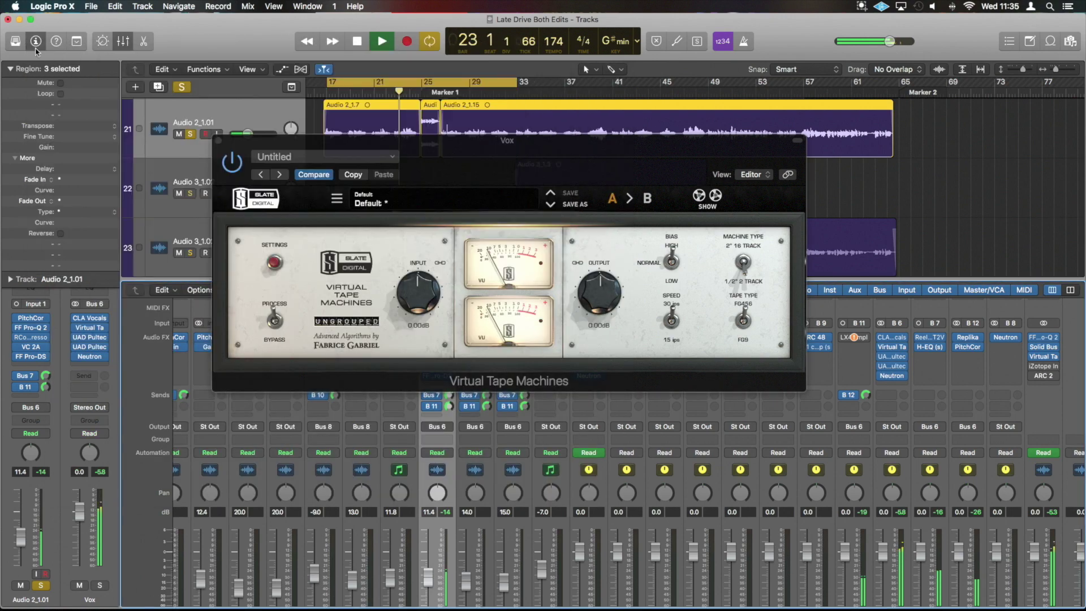
{"action": "left_click", "coordinate": [217, 142]}
{"action": "key", "text": "space"}
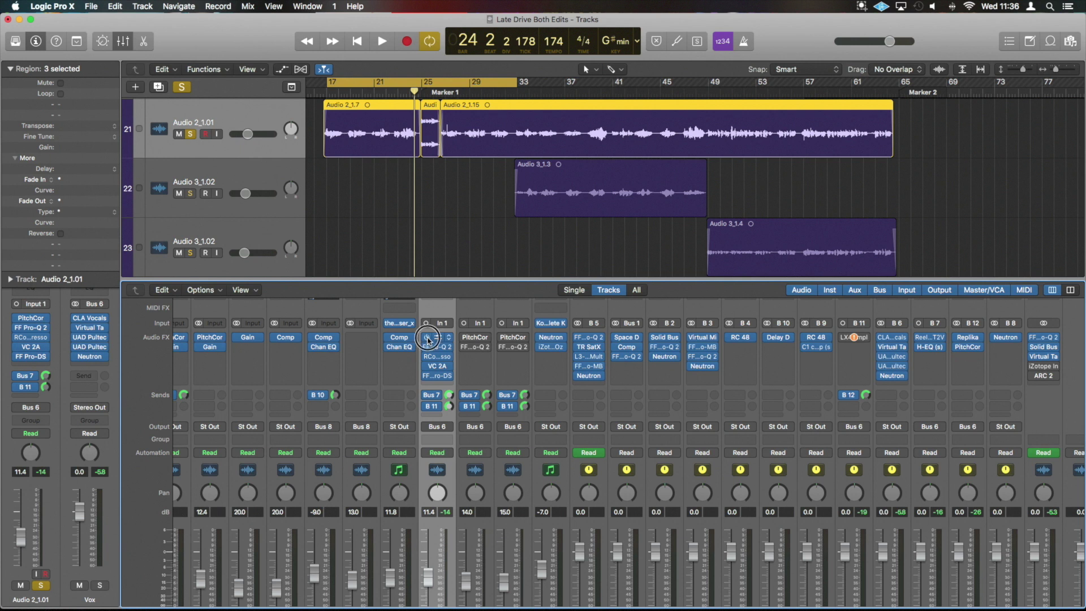
Step: Bypass the insert effects on Audio 2_1.01 and the Vox, wide and Rm Dly buses, and shorten the cycle range to bars 17 to 25
{"action": "left_click", "coordinate": [427, 338]}
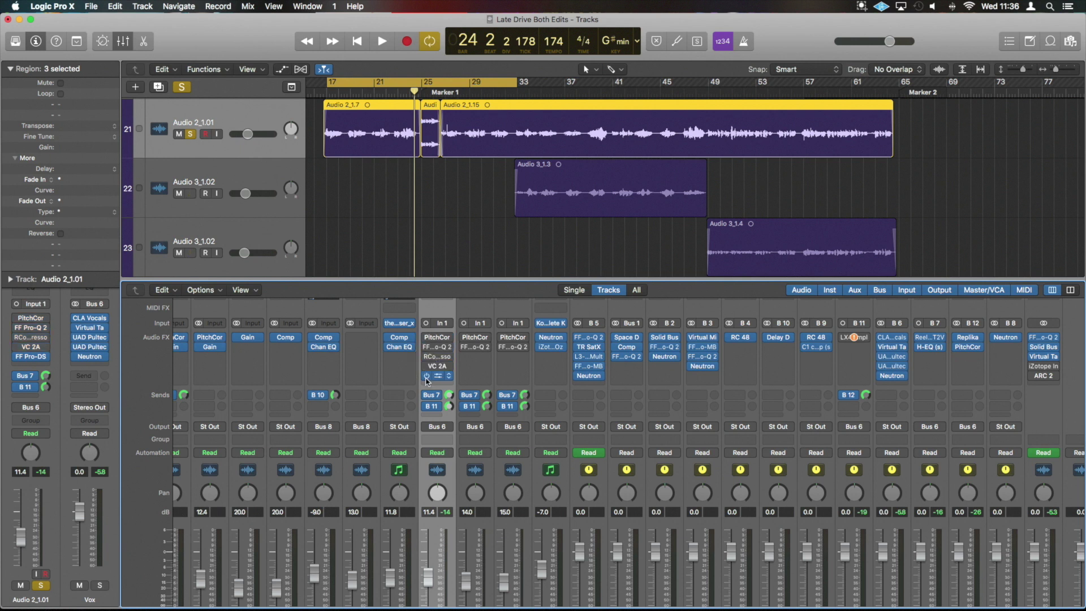
{"action": "left_click", "coordinate": [882, 359]}
{"action": "left_click", "coordinate": [882, 360]}
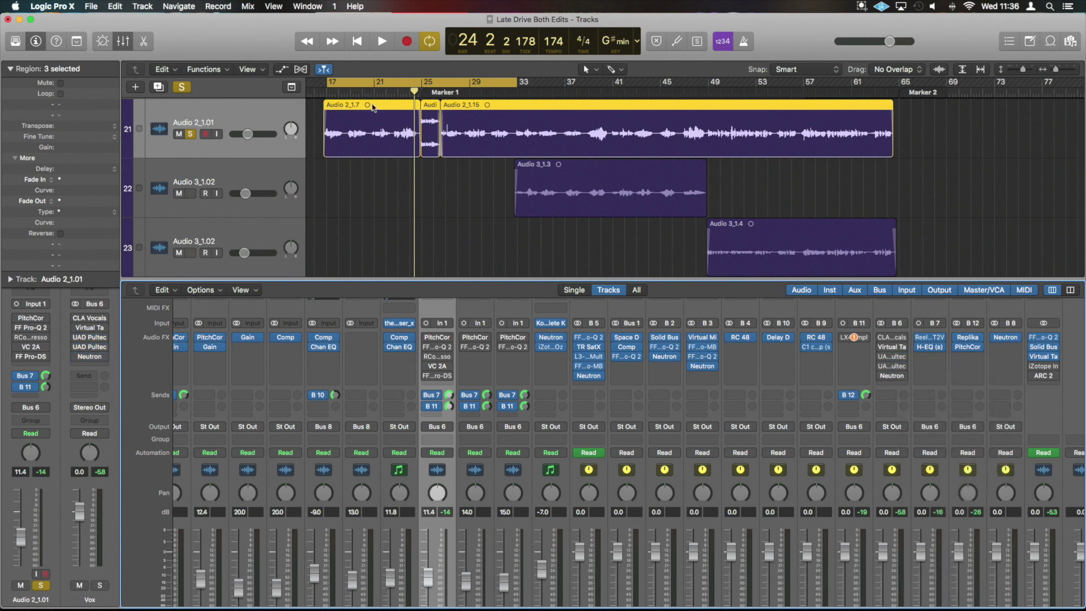
{"action": "left_click_drag", "start_coordinate": [338, 80], "coordinate": [422, 86]}
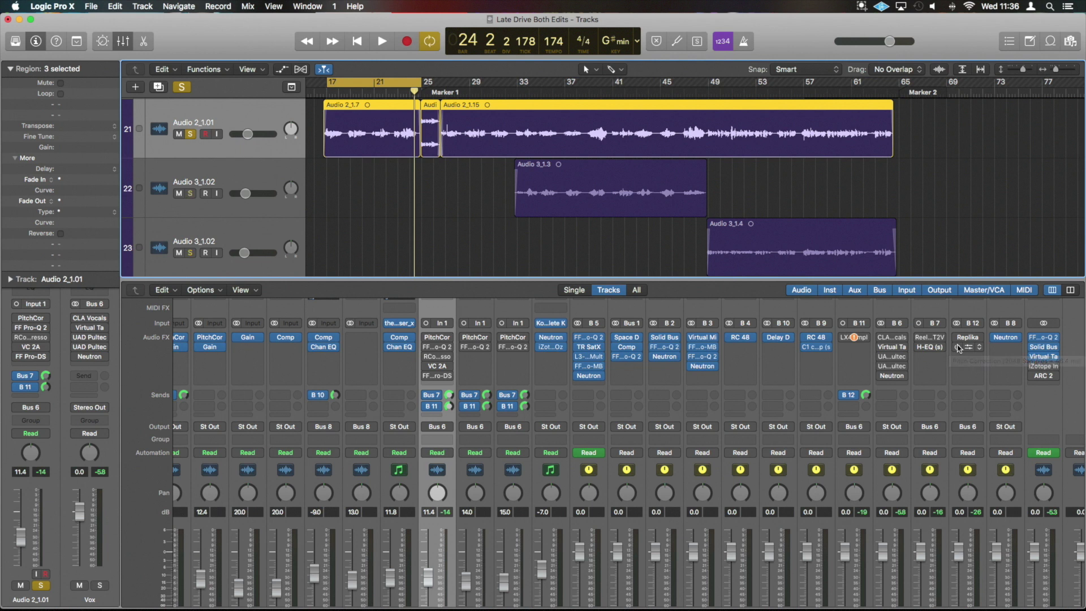
Step: Play the soloed vocal while switching its track and bus effects back on one by one
{"action": "key", "text": "space"}
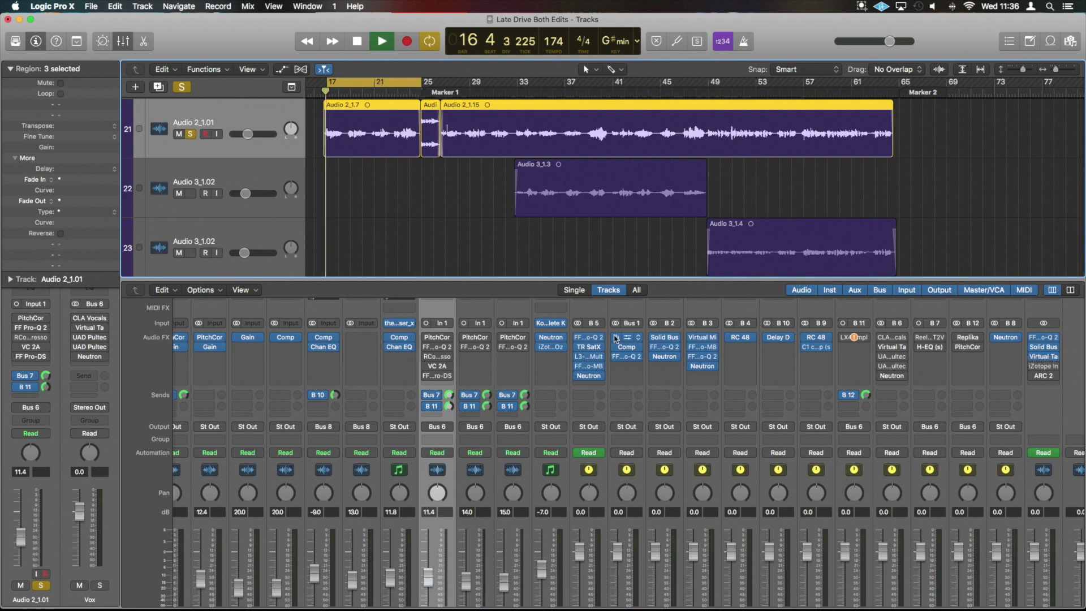
{"action": "left_click", "coordinate": [426, 338]}
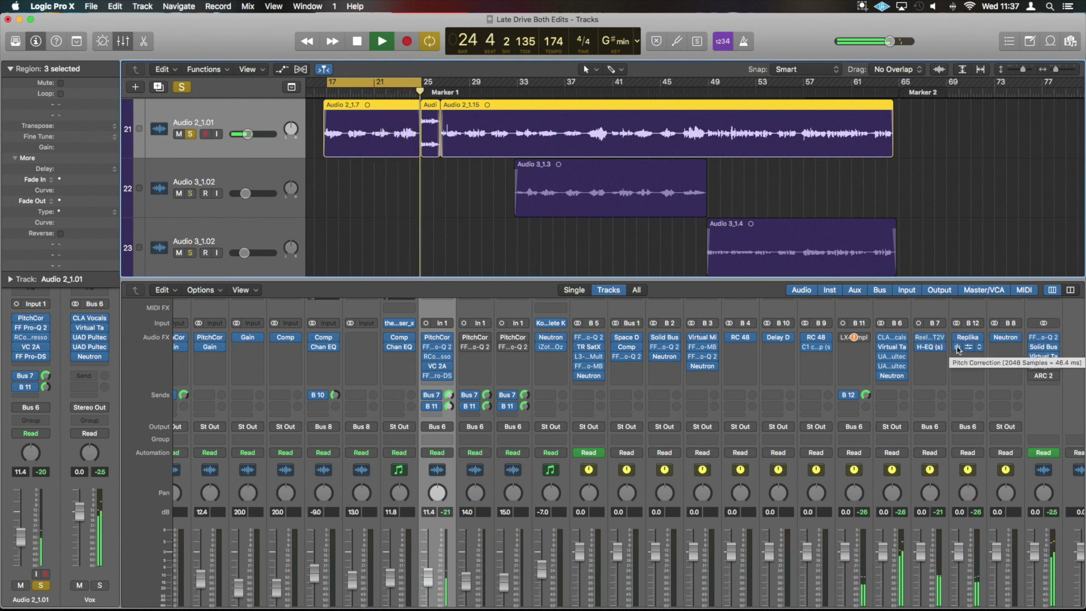
Step: Clear all track solos, play the full mix with the processed vocal, and stop playback
{"action": "left_click", "coordinate": [191, 134]}
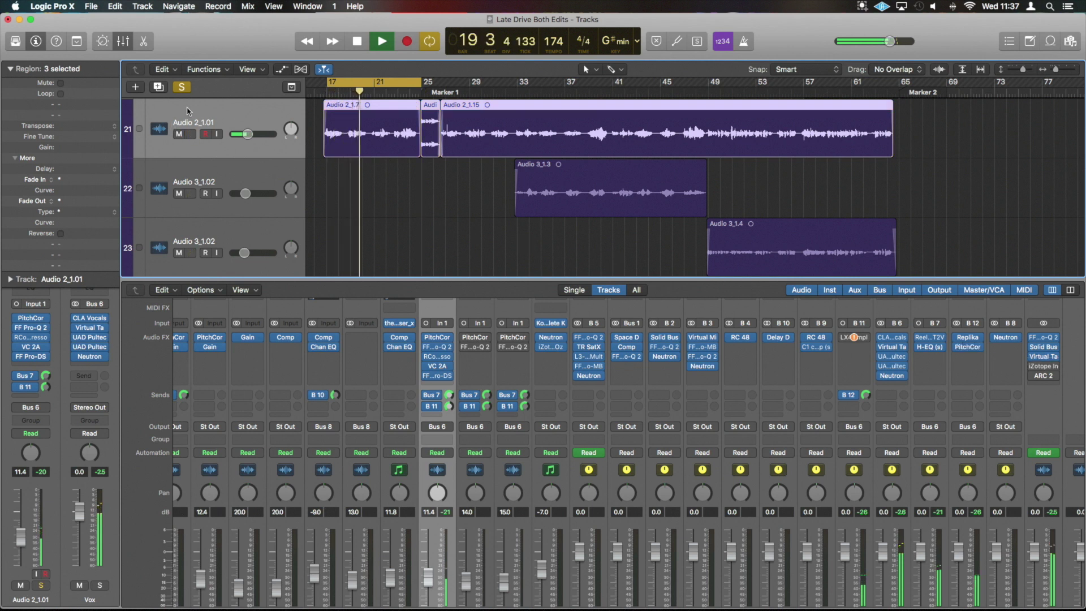
{"action": "left_click", "coordinate": [180, 89]}
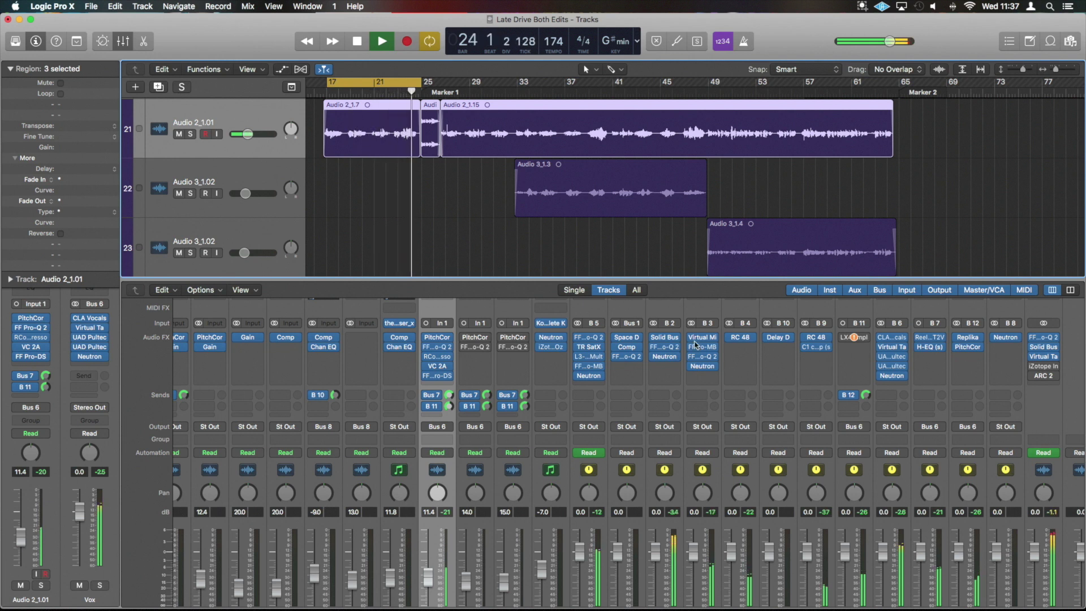
{"action": "key", "text": "space"}
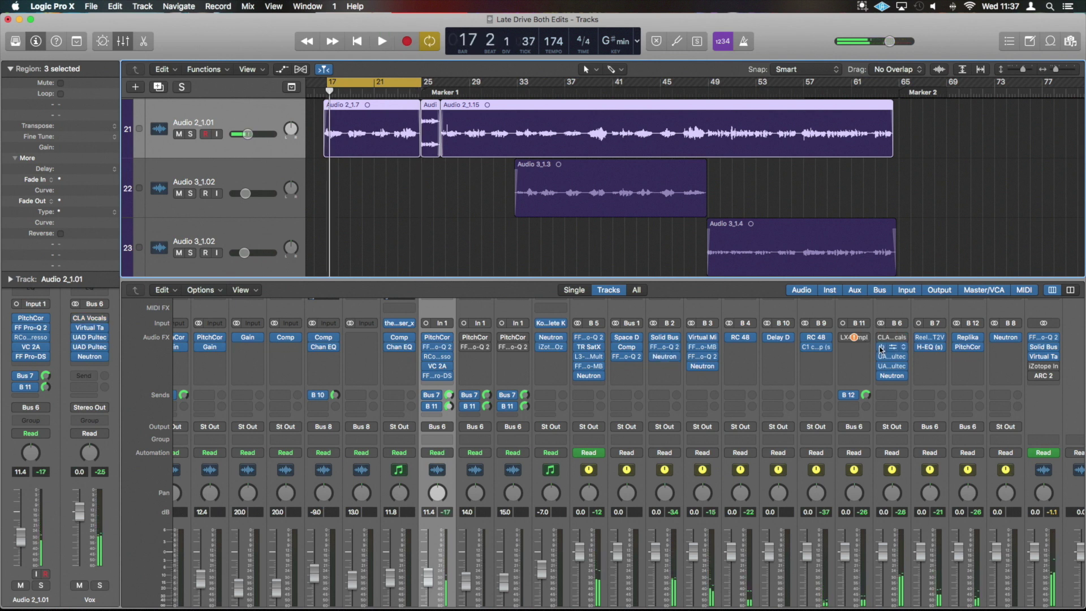
Step: Bypass the effects on the Vox, wide and Rm Dly buses and on Audio 2_1.01 again
{"action": "left_click", "coordinate": [881, 377]}
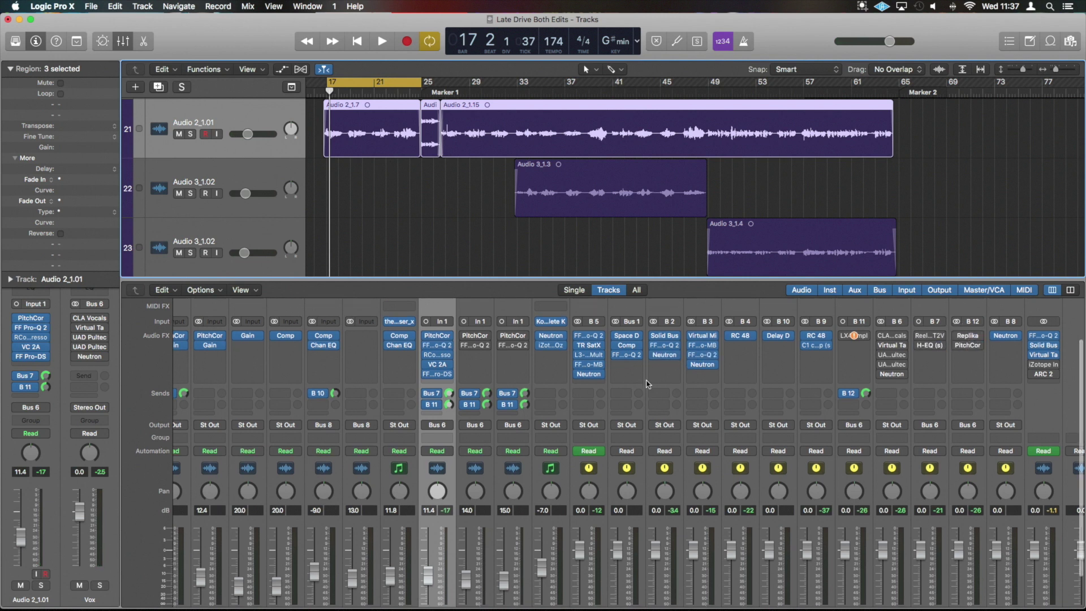
{"action": "scroll", "coordinate": [567, 327], "scroll_direction": "down", "scroll_amount": 1}
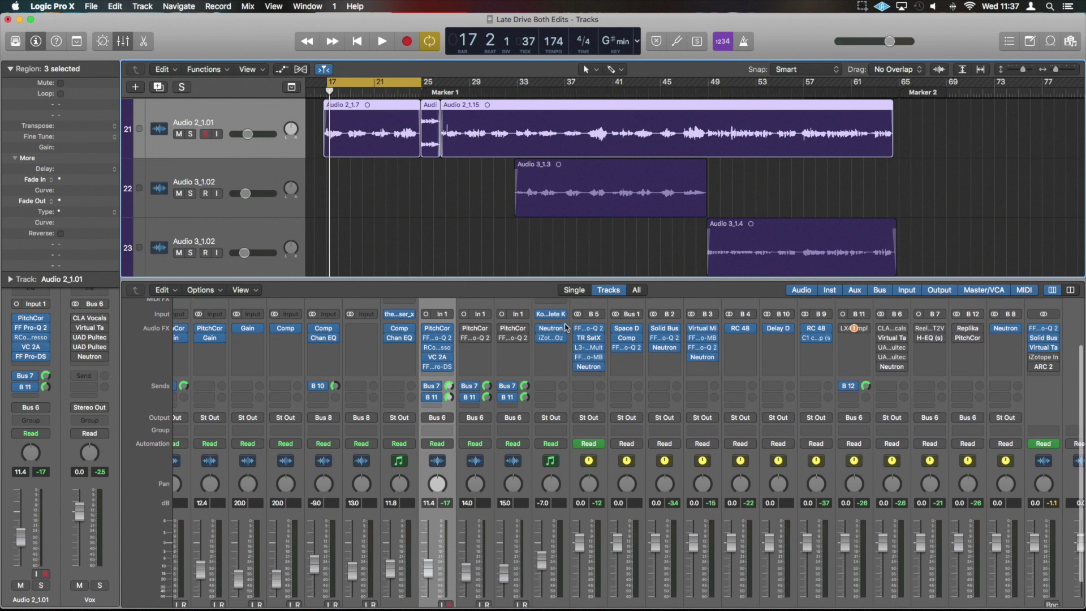
{"action": "left_click", "coordinate": [427, 346]}
{"action": "left_click", "coordinate": [427, 367]}
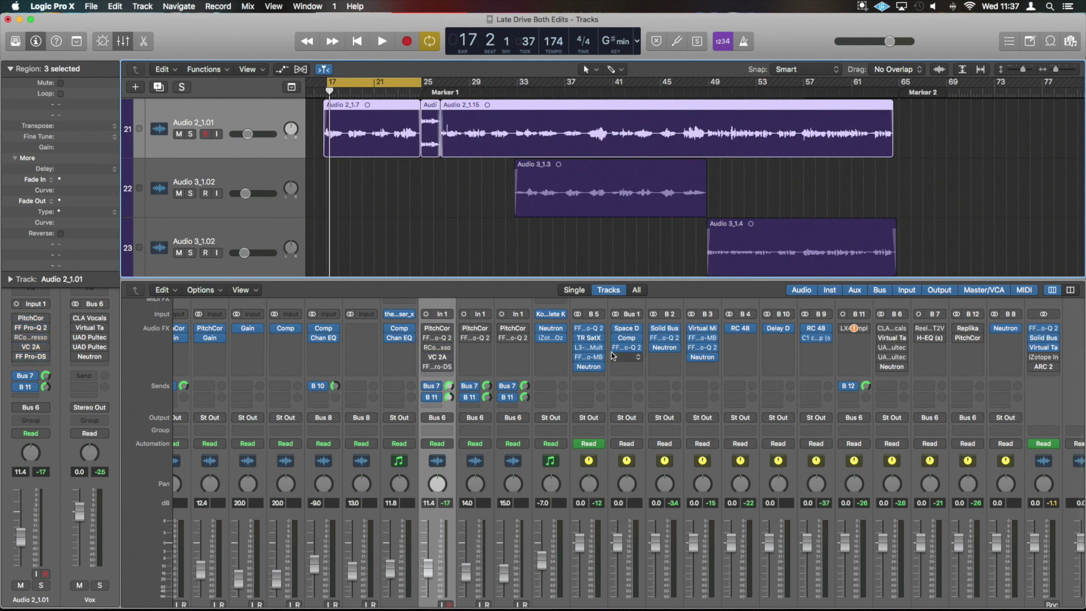
Step: Play the full mix and switch on Pitch Correction, Pro-Q 2, RCompressor, VC 2A and Pro-DS on Audio 2_1.01 one at a time
{"action": "key", "text": "space"}
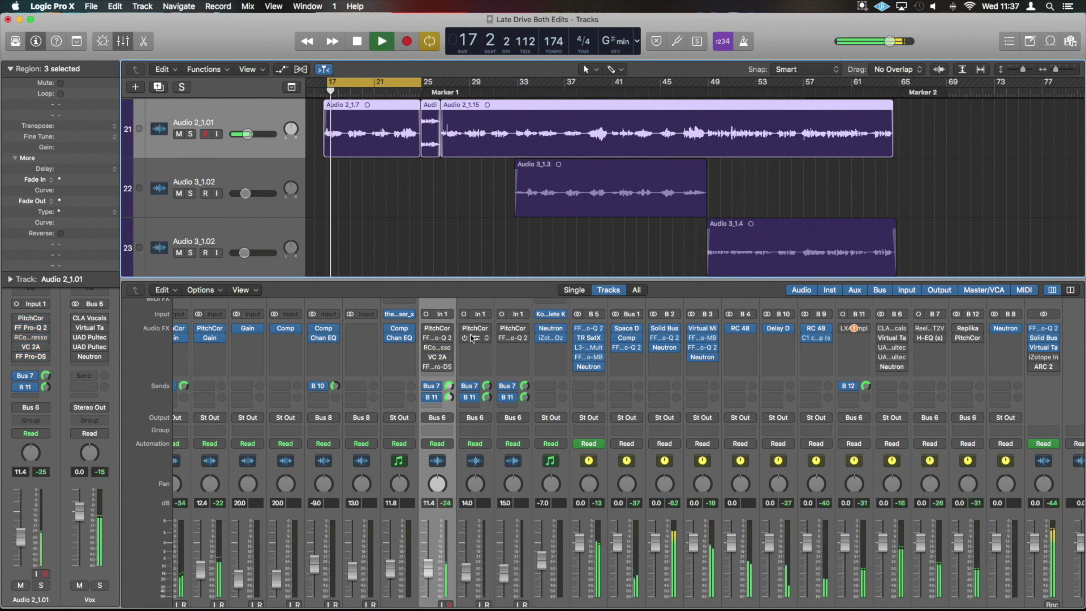
{"action": "left_click", "coordinate": [427, 328]}
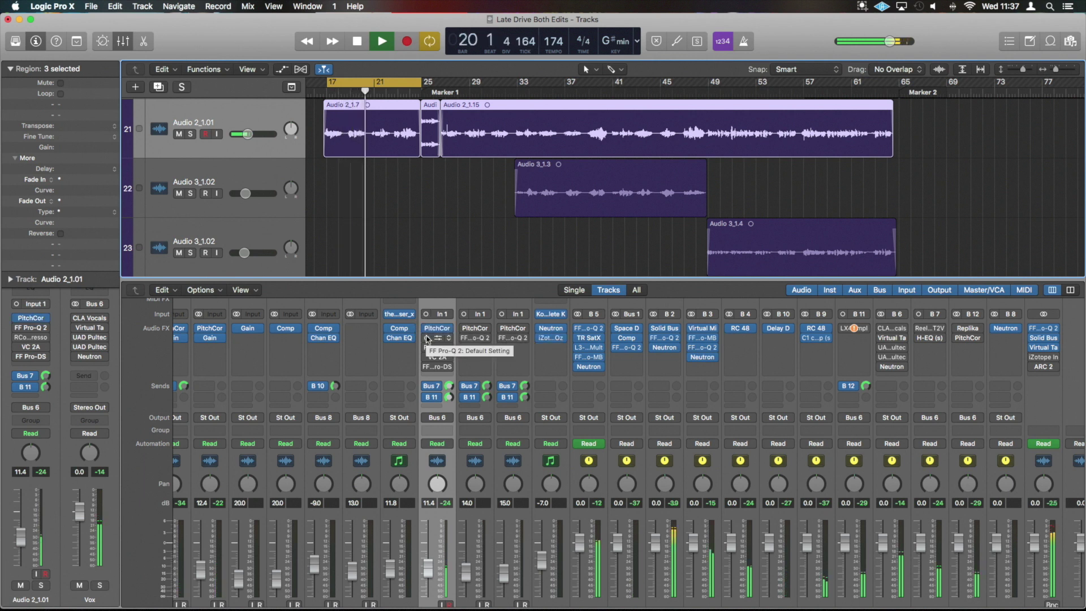
{"action": "left_click", "coordinate": [427, 339]}
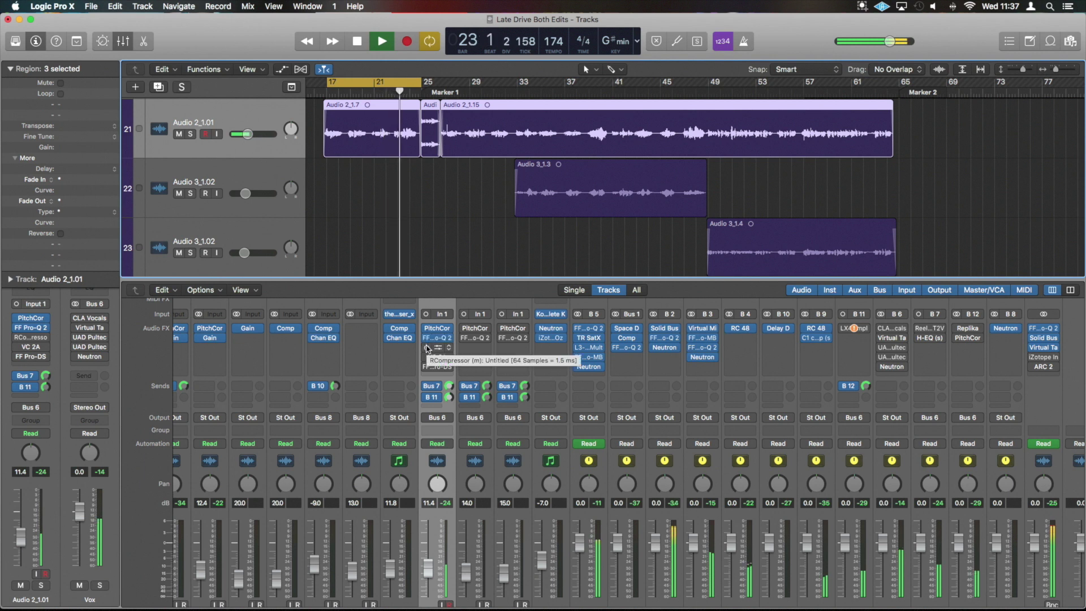
{"action": "left_click", "coordinate": [427, 348]}
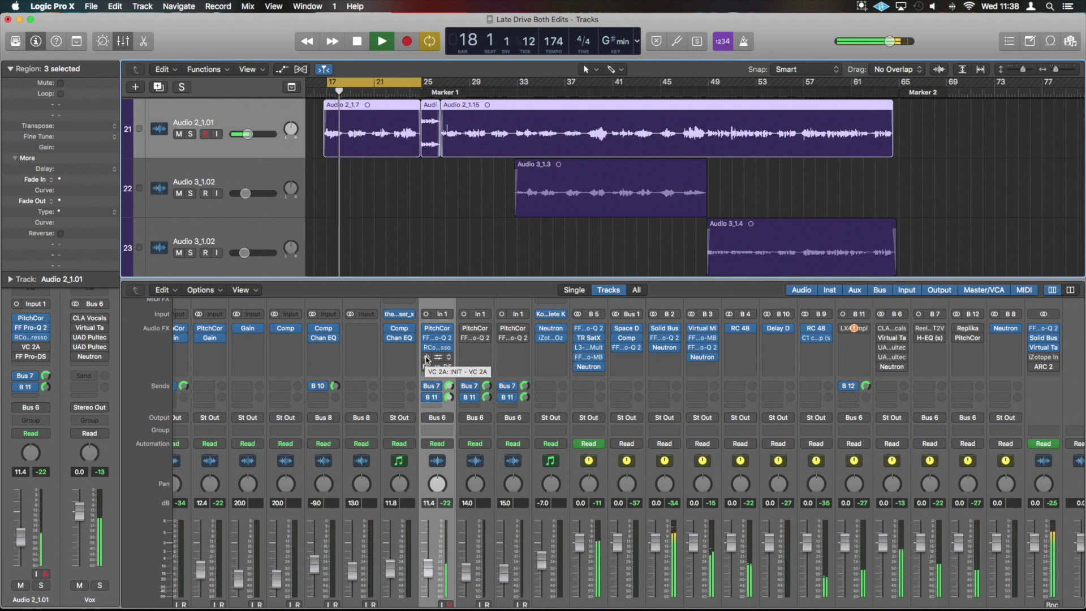
{"action": "left_click", "coordinate": [426, 358]}
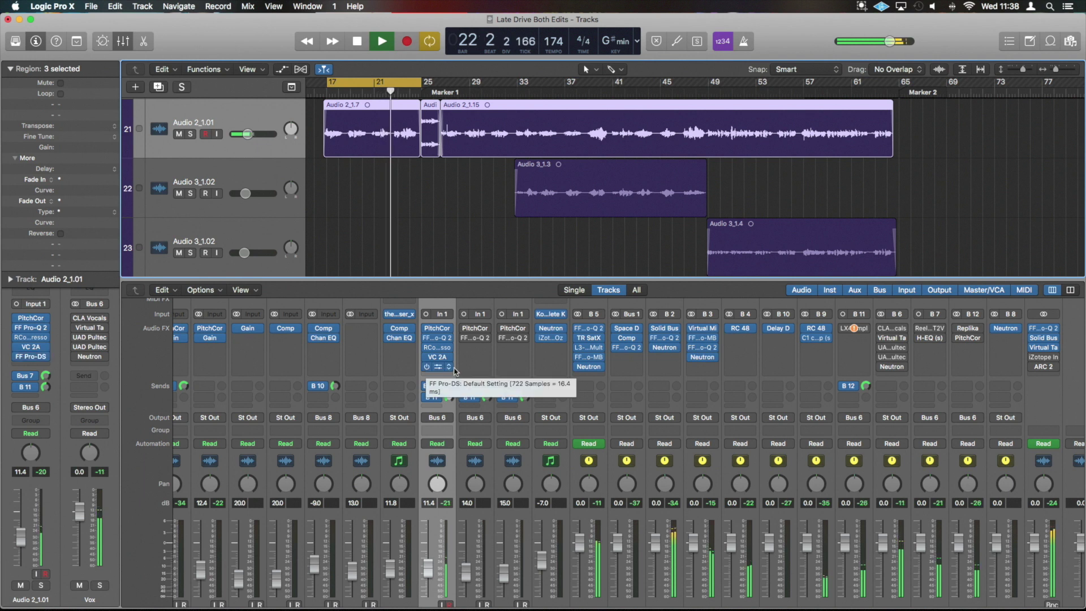
{"action": "left_click", "coordinate": [427, 368]}
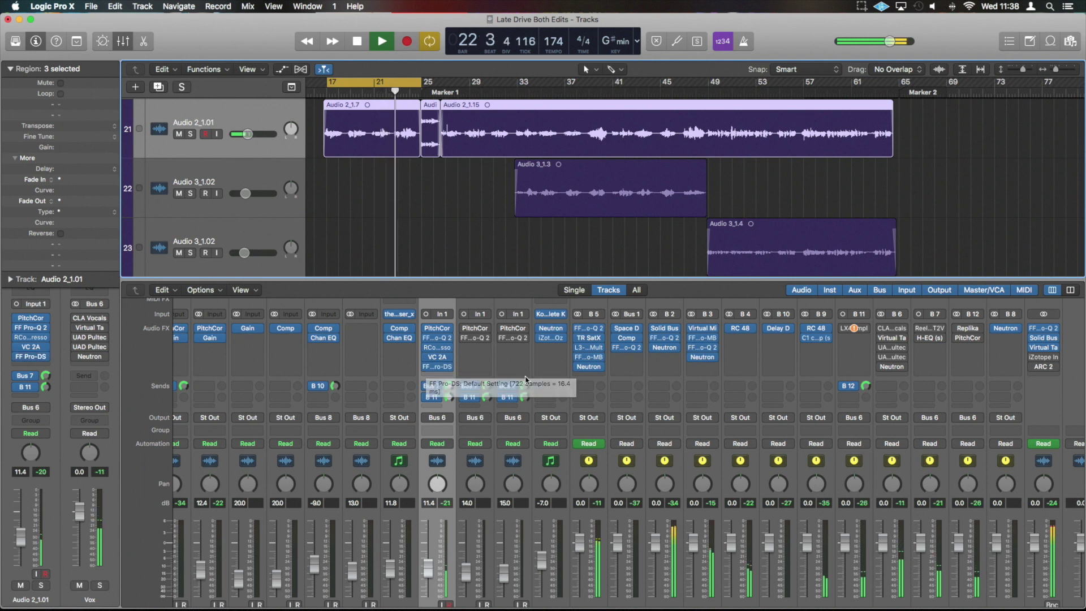
Step: Switch on the Vox bus effects one by one during playback, add the wide and Rm Dly bus effects, and stop playback
{"action": "left_click", "coordinate": [883, 329]}
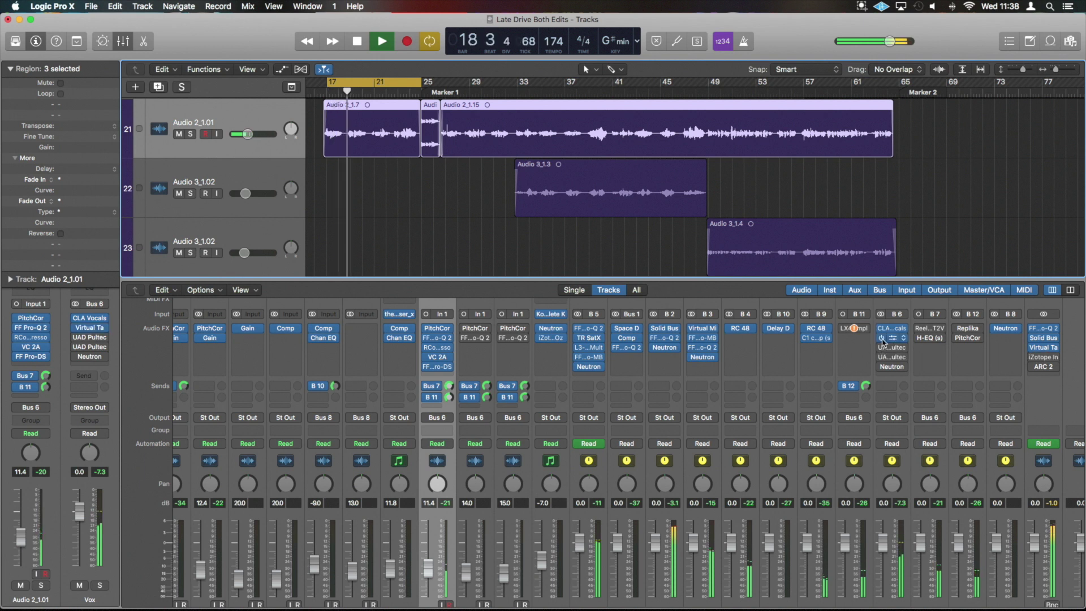
{"action": "left_click", "coordinate": [881, 339]}
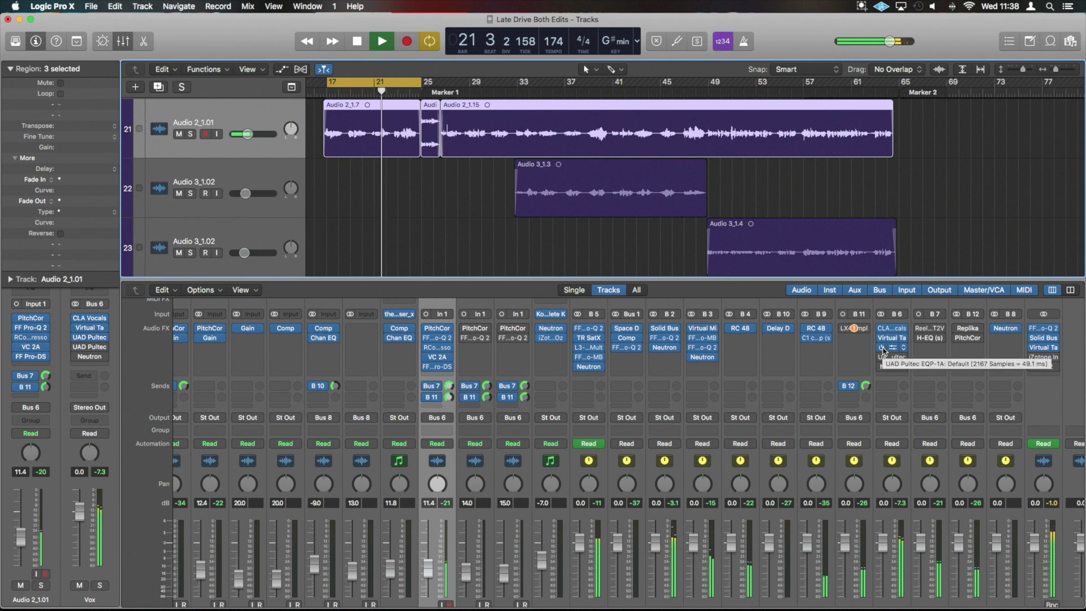
{"action": "left_click", "coordinate": [882, 347]}
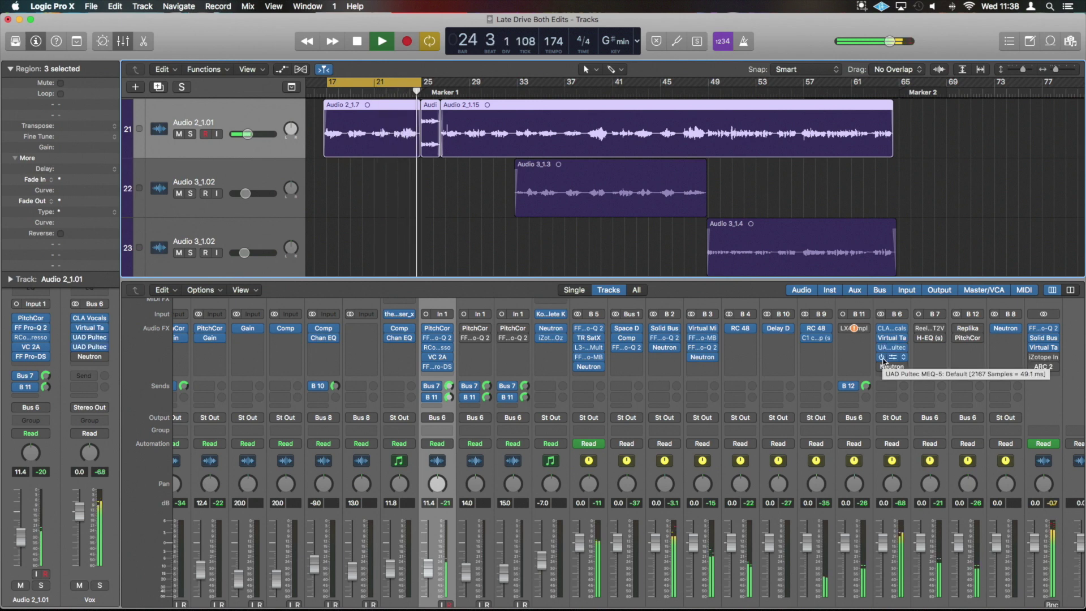
{"action": "left_click", "coordinate": [881, 358]}
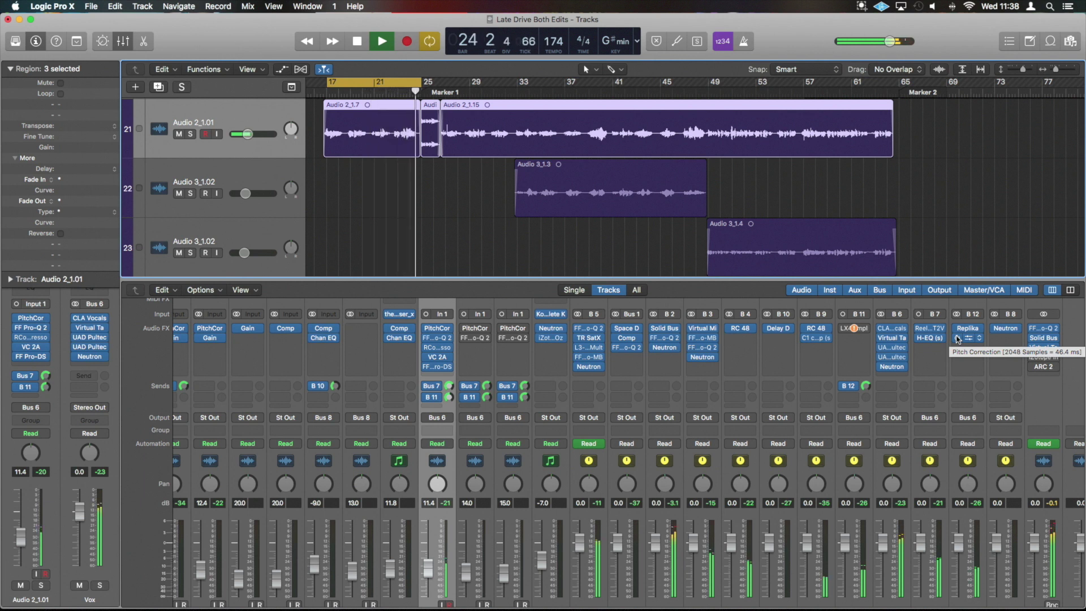
{"action": "key", "text": "space"}
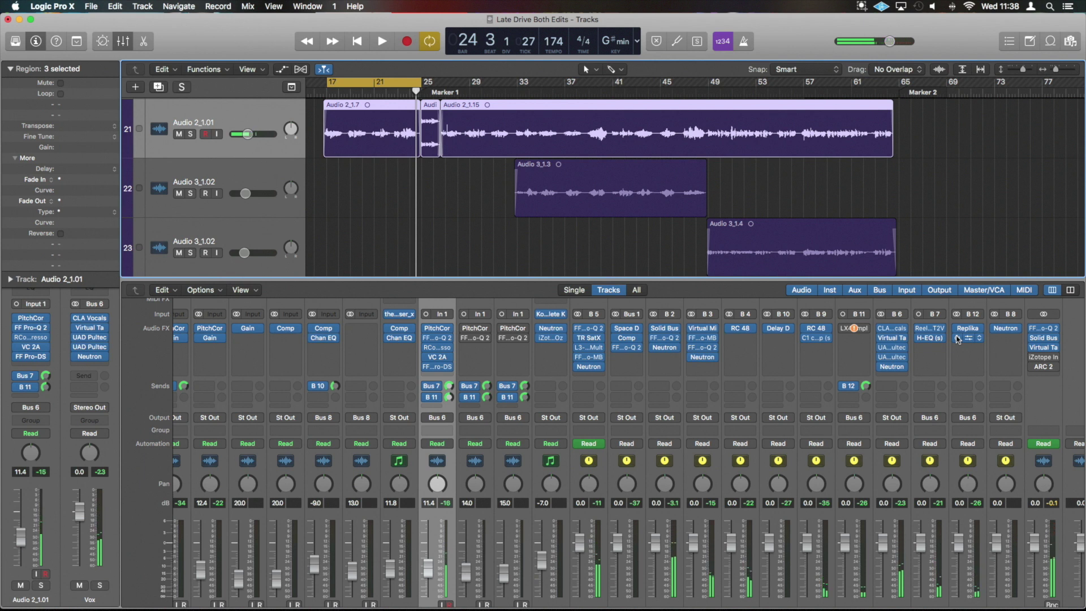